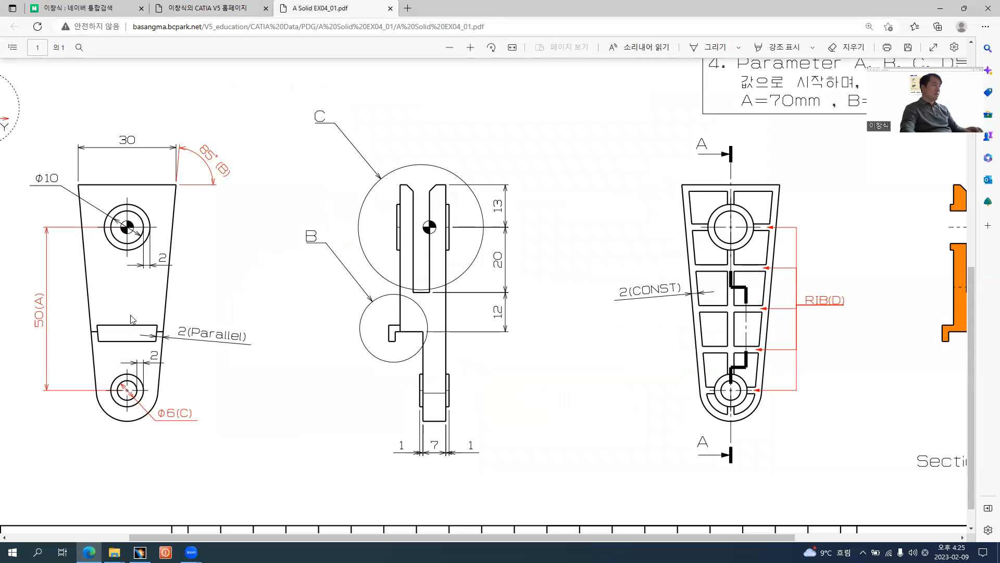
Compare the CATIA model with the front and side views of the A Solid EX04_01 drawing, focusing on the hook area.
left_click(139, 552)
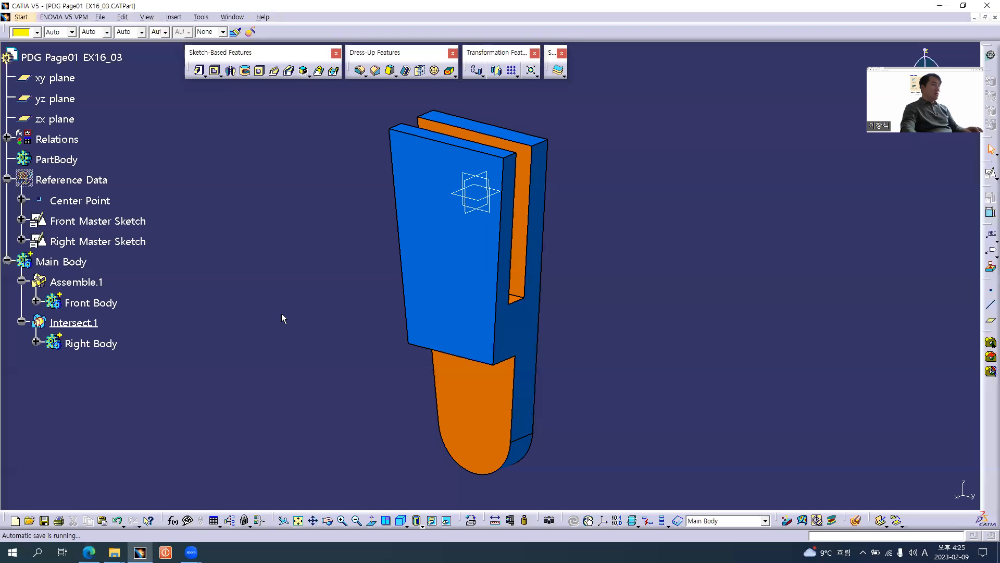
mouse_move(386, 337)
middle_mouse_down()
mouse_move(549, 299)
mouse_move(416, 328)
mouse_move(375, 323)
middle_mouse_up()
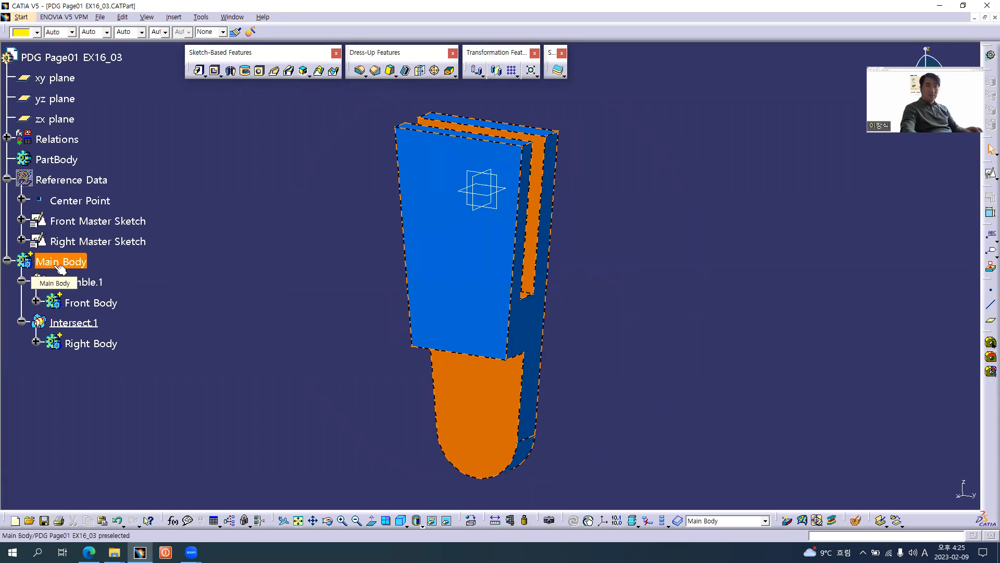
key("alt+Tab")
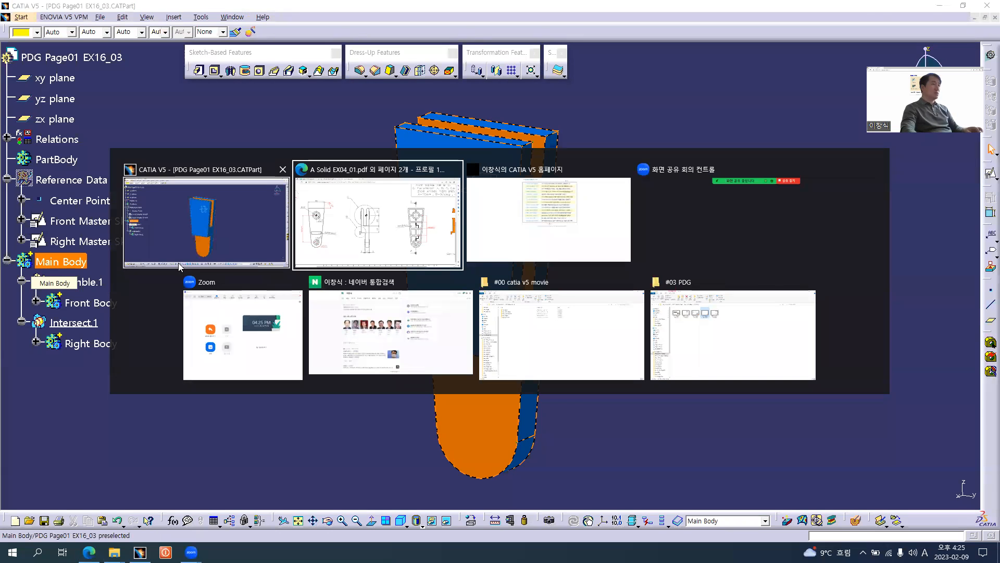
scroll(98, 344, "up", 3, "ctrl")
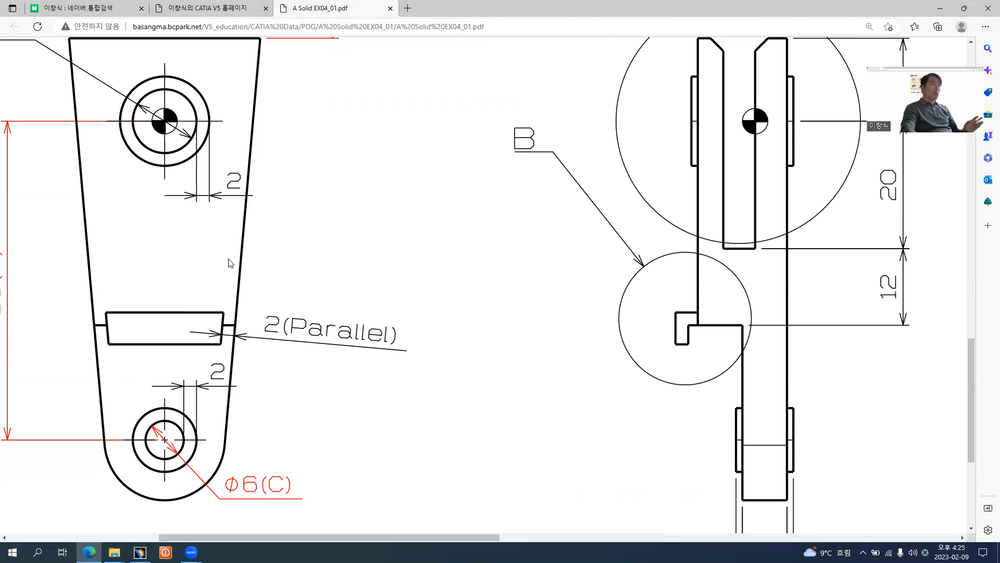
scroll(275, 127, "up", 1)
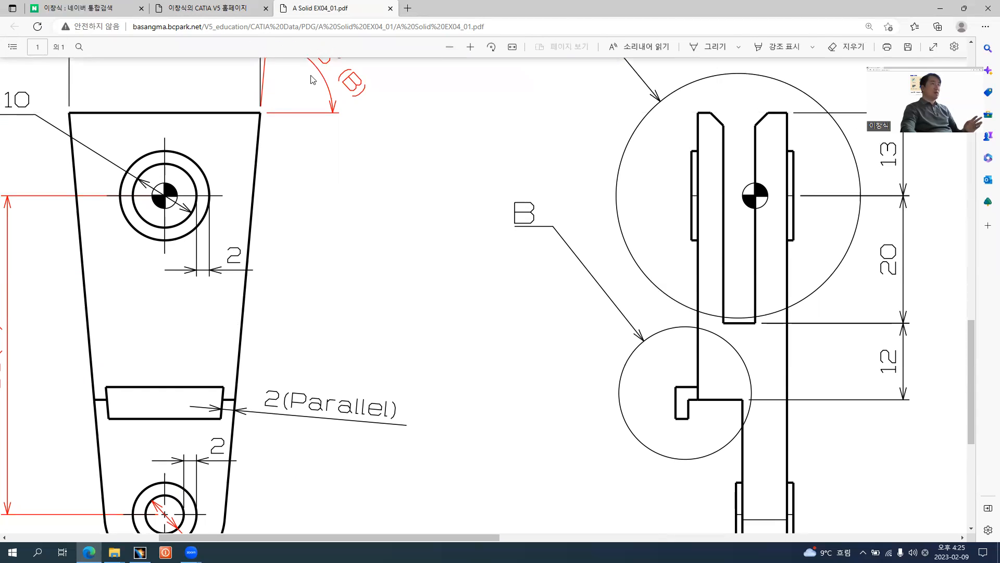
scroll(310, 307, "up", 1)
scroll(310, 308, "down", 3)
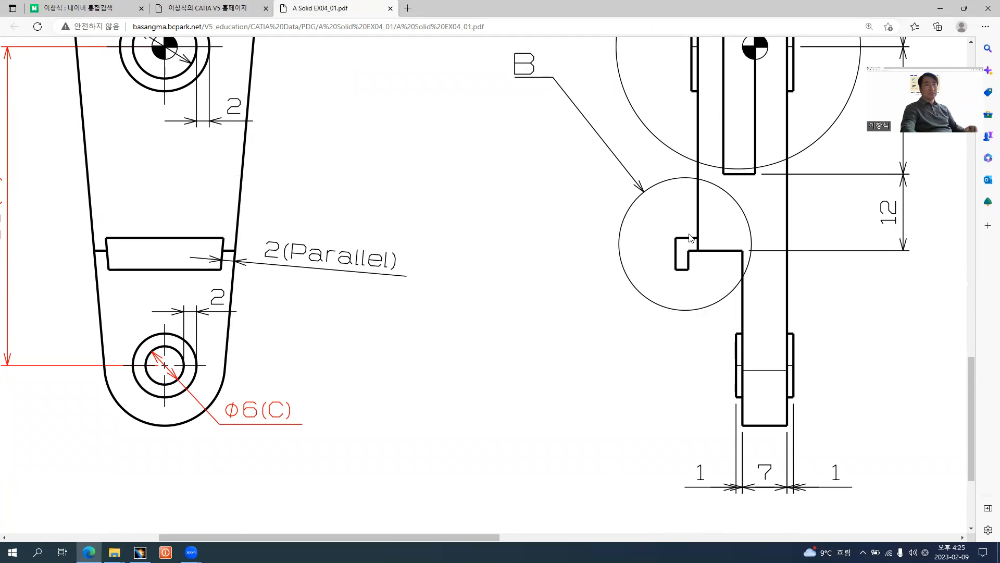
scroll(467, 249, "down", 2, "ctrl")
Examine the hook's dimensions in Detail B and its parallel offset and location in the front and side views.
scroll(246, 123, "up", 4)
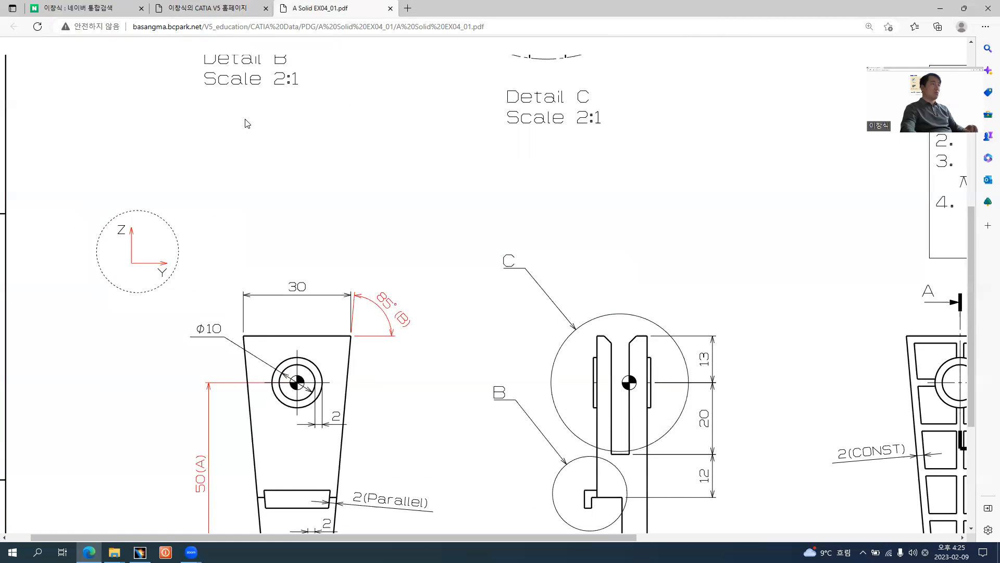
scroll(240, 208, "up", 3, "ctrl")
scroll(236, 252, "up", 4, "ctrl")
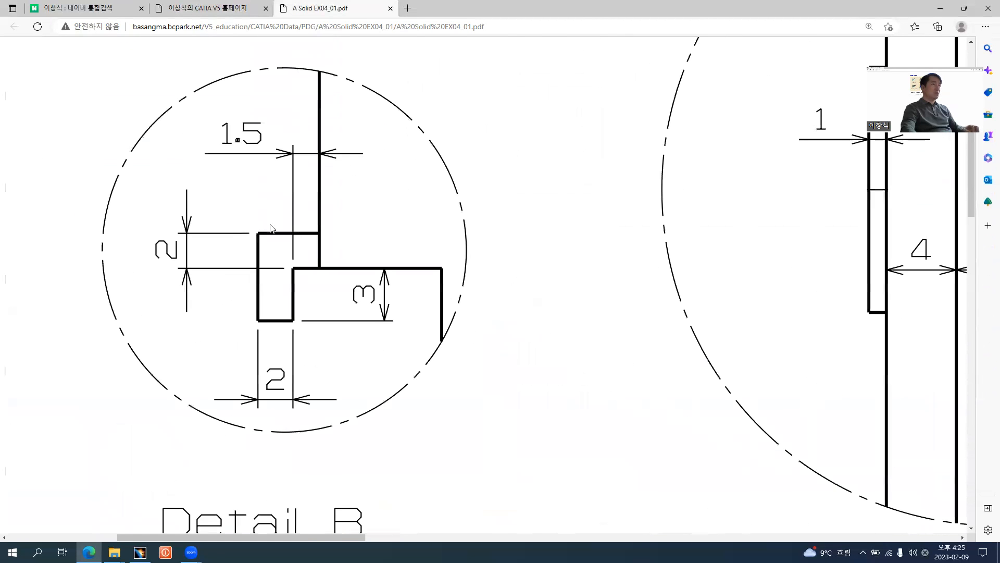
scroll(693, 374, "down", 4, "ctrl")
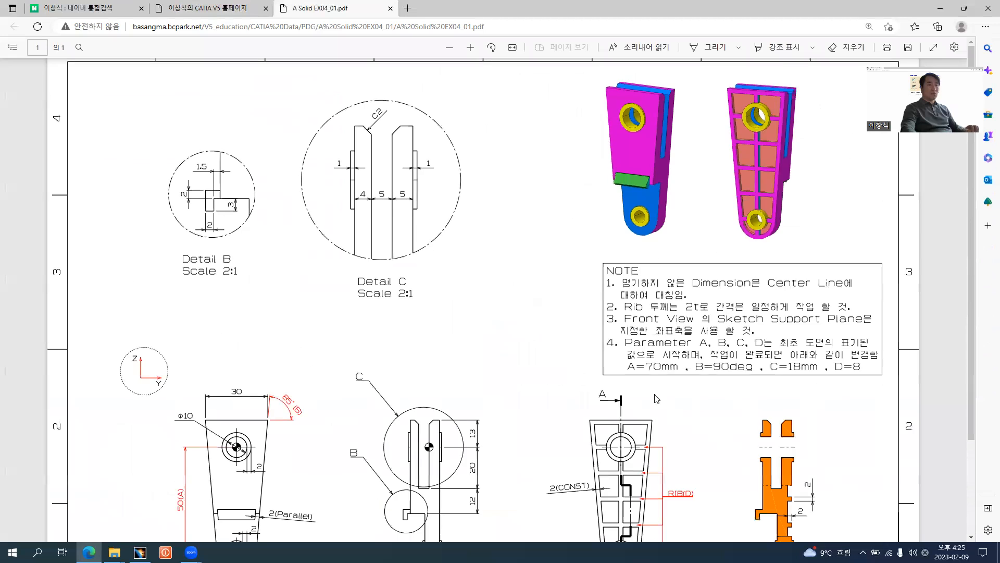
scroll(351, 411, "up", 3, "ctrl")
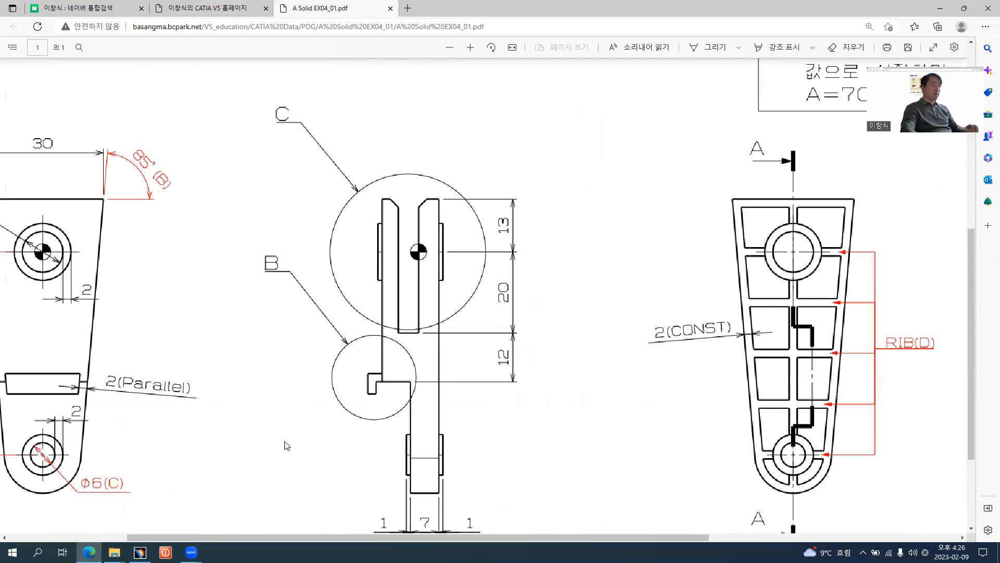
left_click_drag(310, 538, 206, 537)
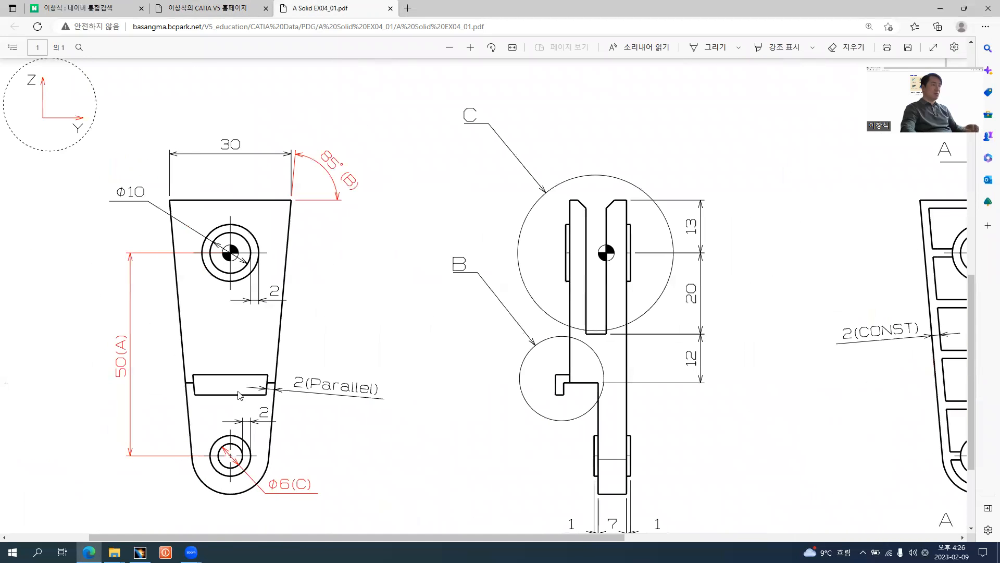
scroll(539, 394, "down", 3)
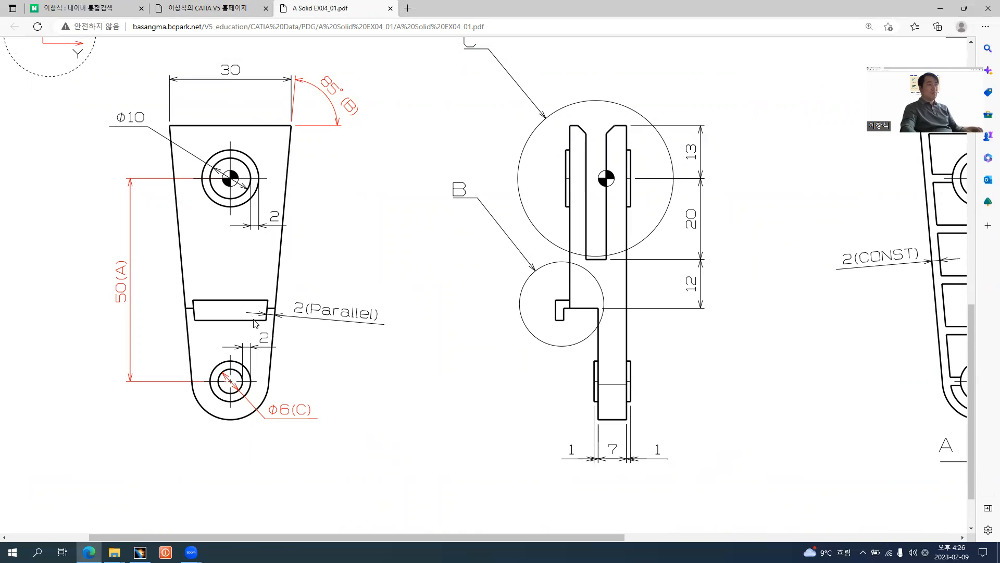
Switch to CATIA and paste a copy of the Main Body into the PDG Page01 EX16_03 part.
key("alt+Tab")
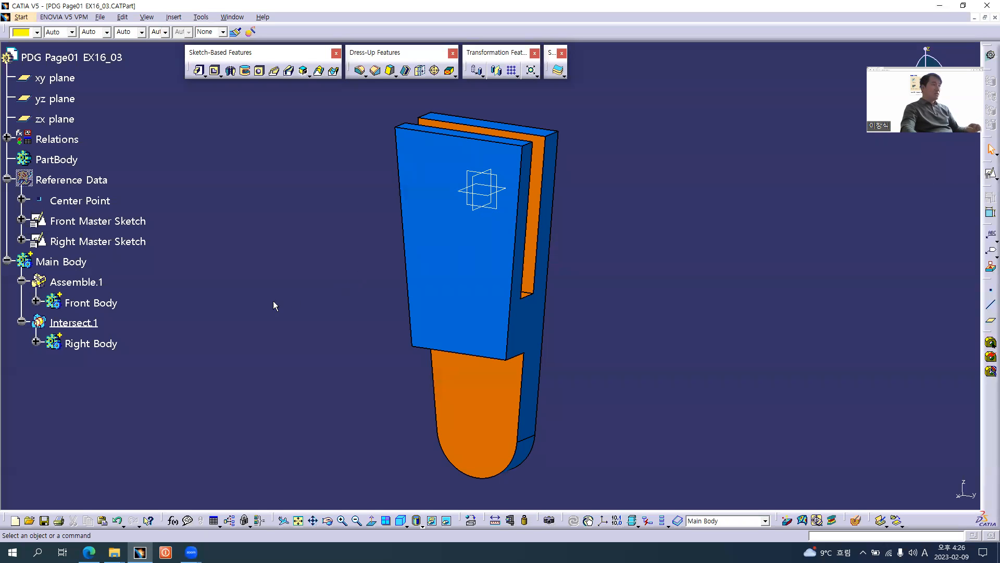
left_click(60, 262)
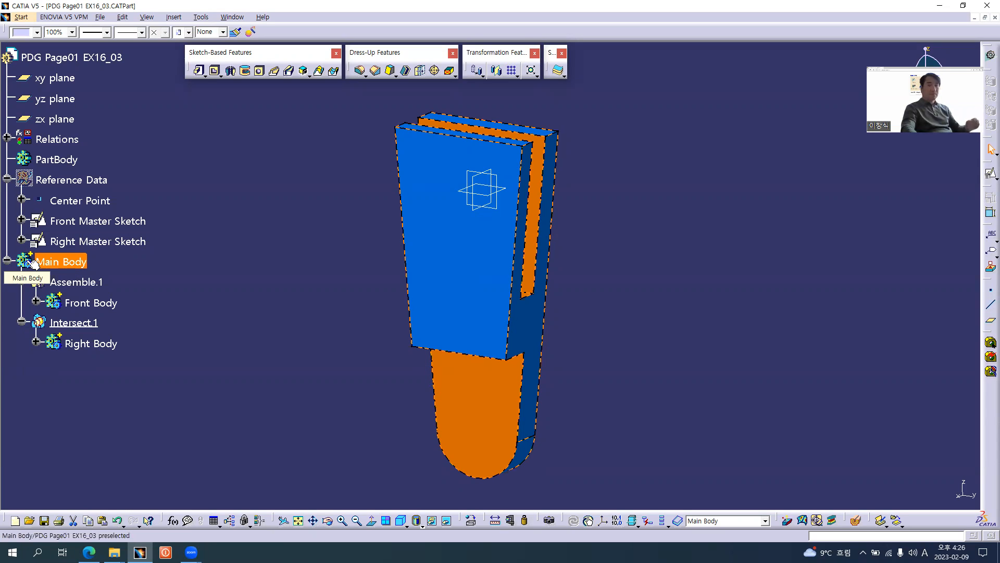
left_click(63, 57)
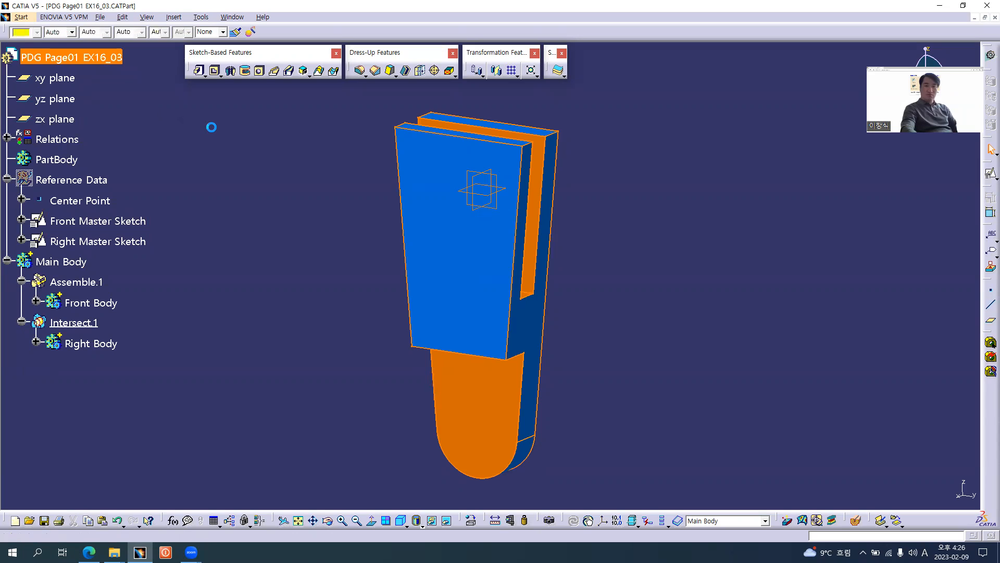
key("ctrl+v")
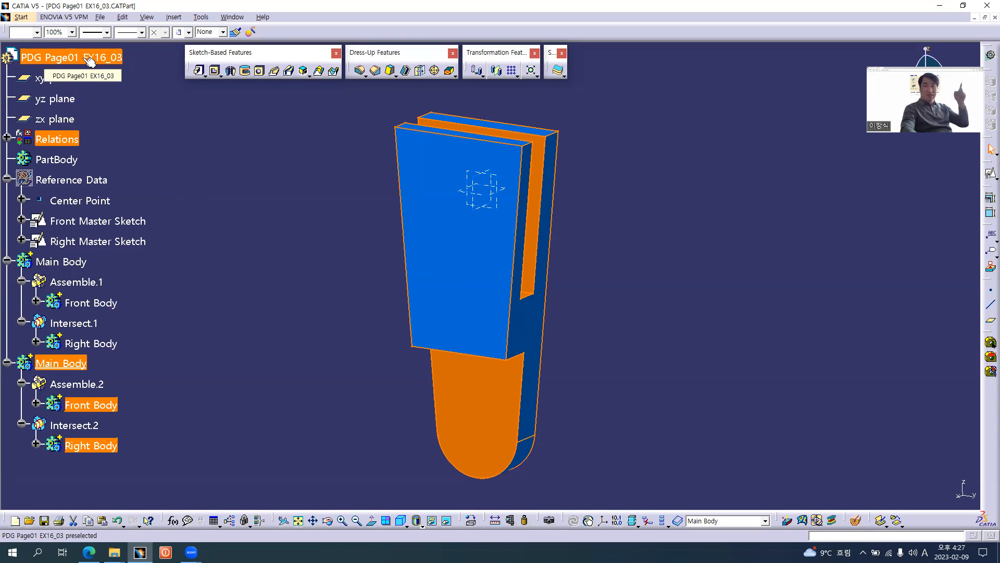
left_click(159, 382)
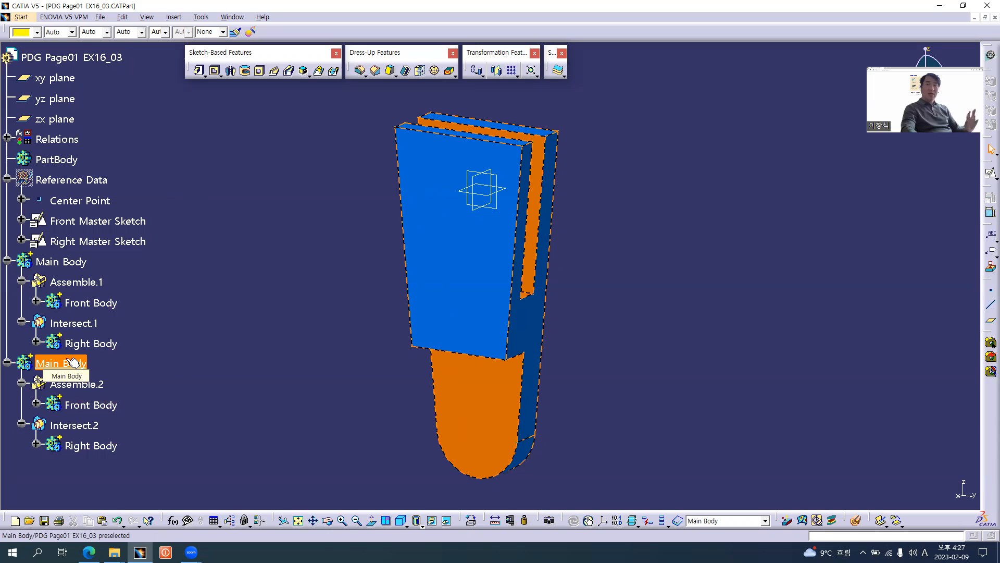
Hide the original Main Body and collapse its branch in the specification tree.
right_click(73, 266)
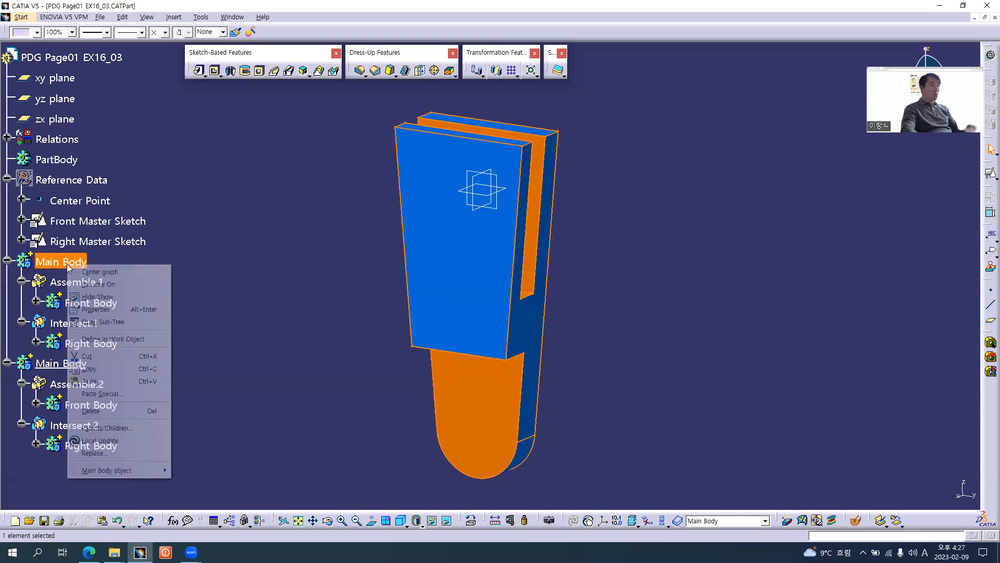
left_click(114, 297)
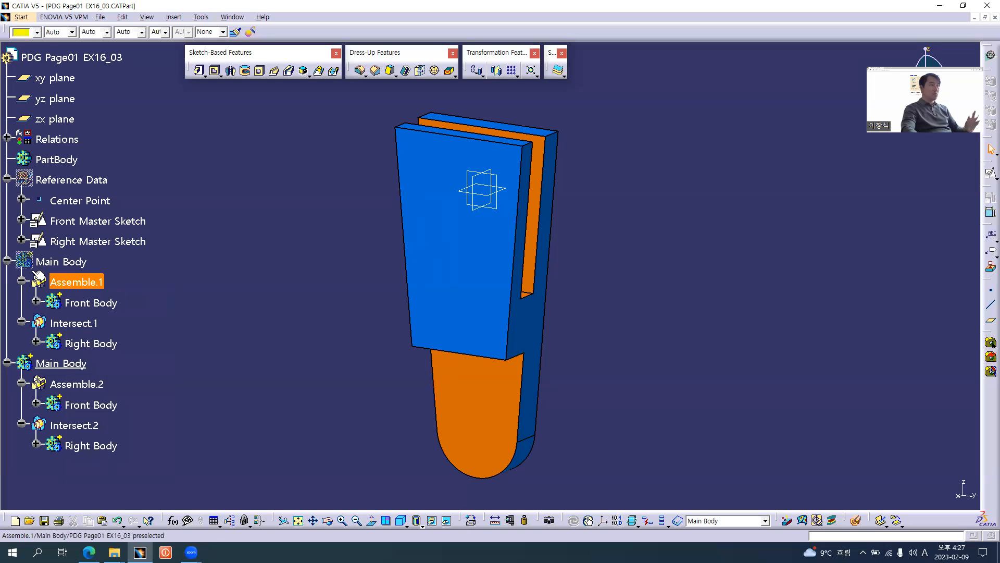
left_click(7, 261)
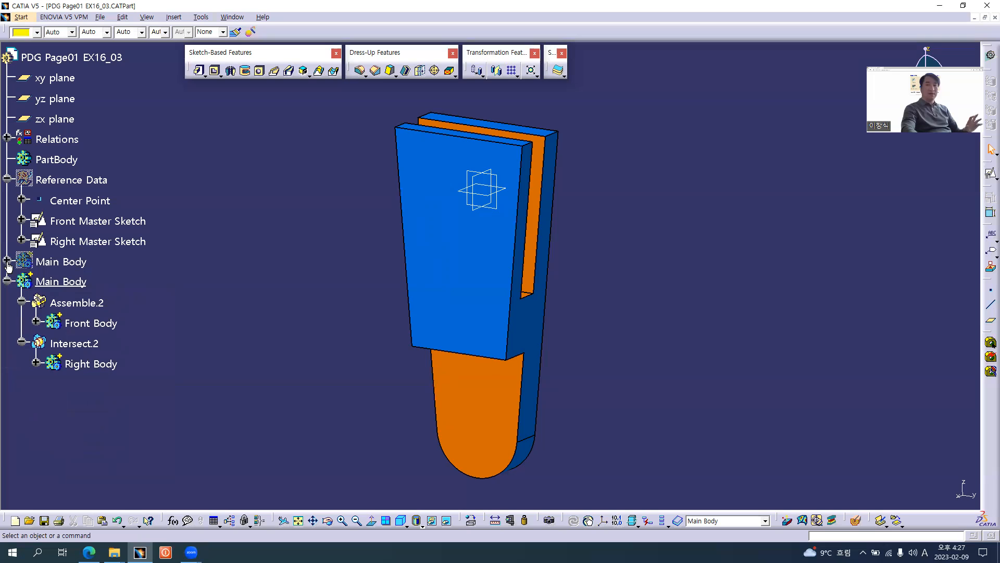
Rename the copied Main Body as Front Rib Body.
left_click(63, 285)
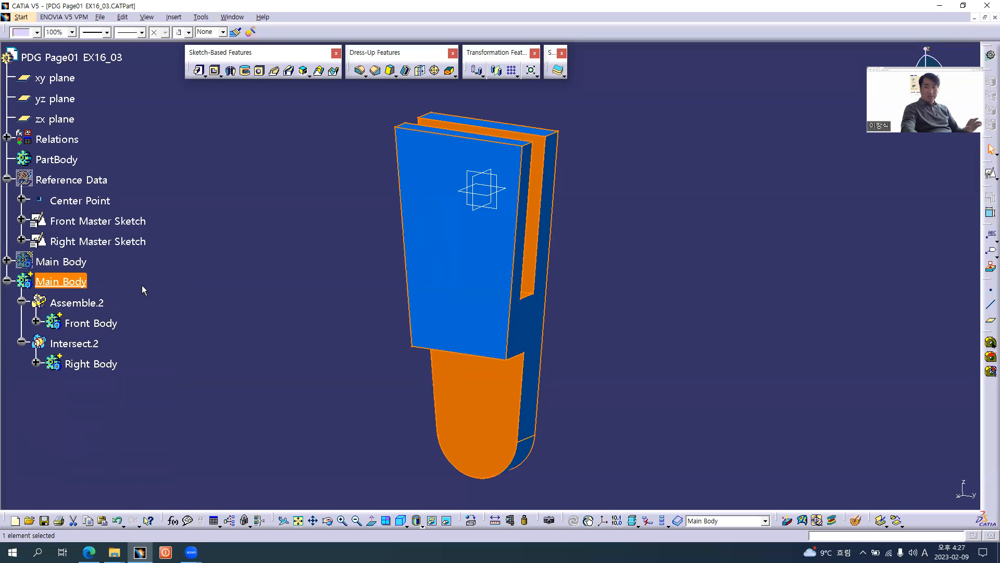
key("alt+Return")
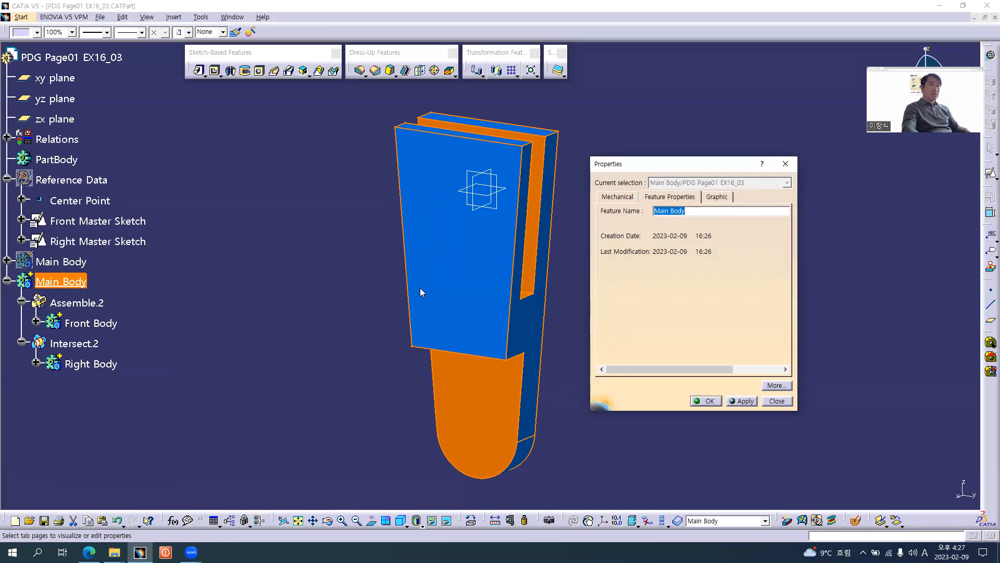
left_click_drag(670, 213, 559, 212)
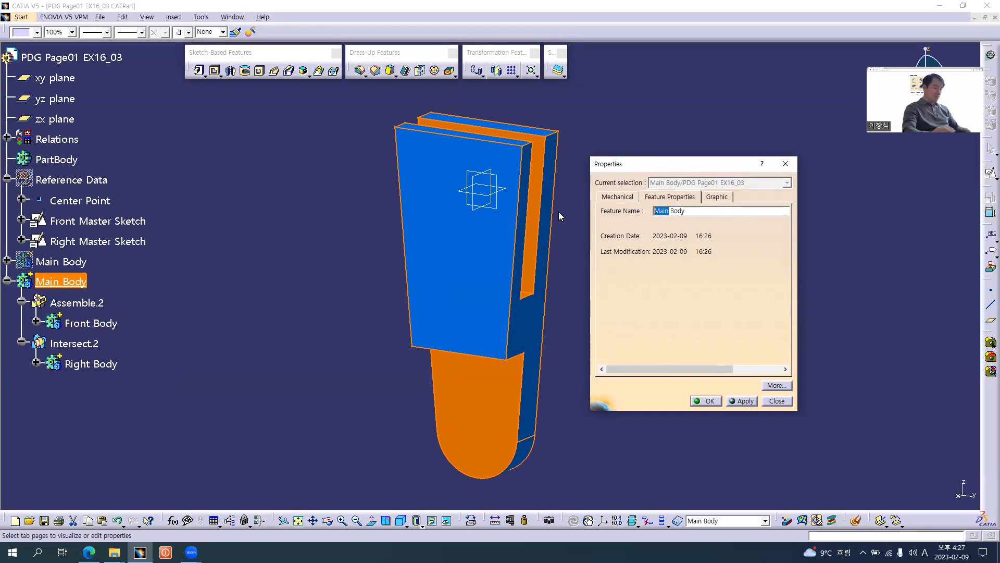
type("F")
type("ront R")
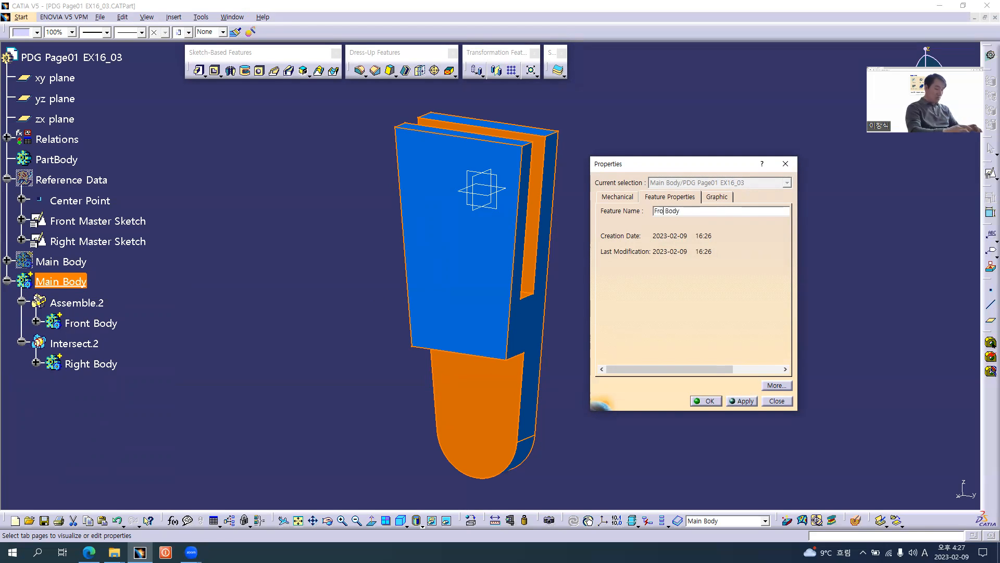
type("ib")
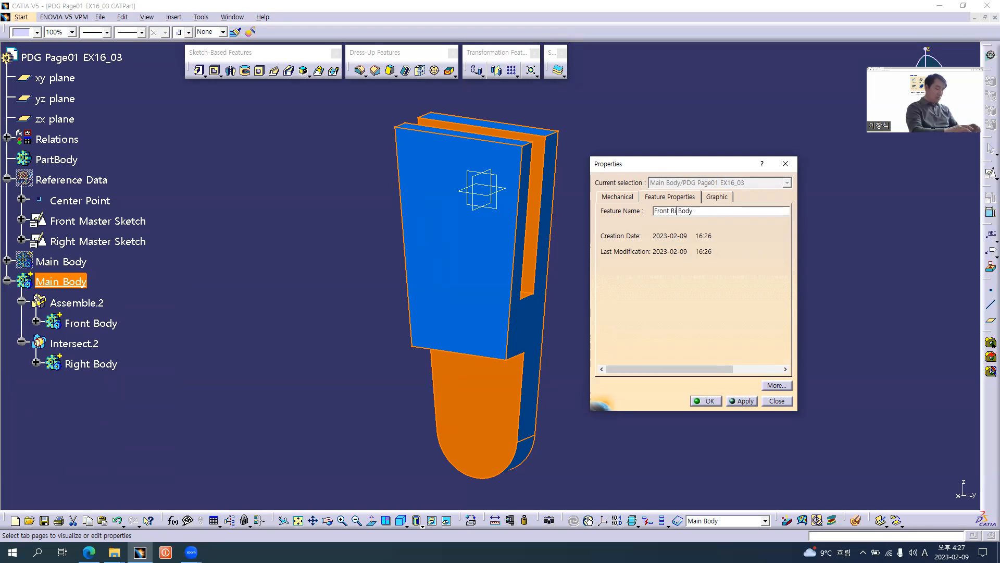
key("Return")
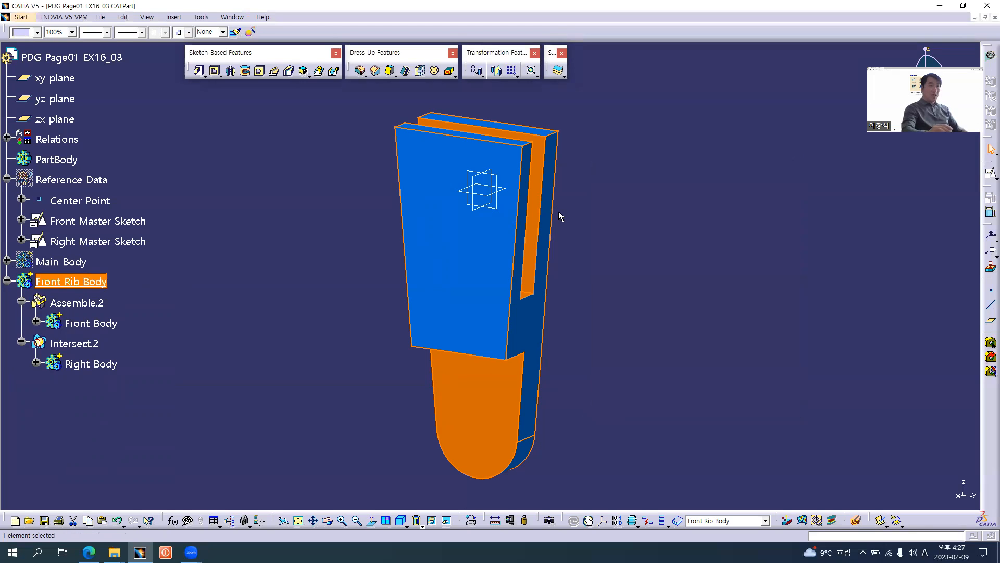
left_click(601, 295)
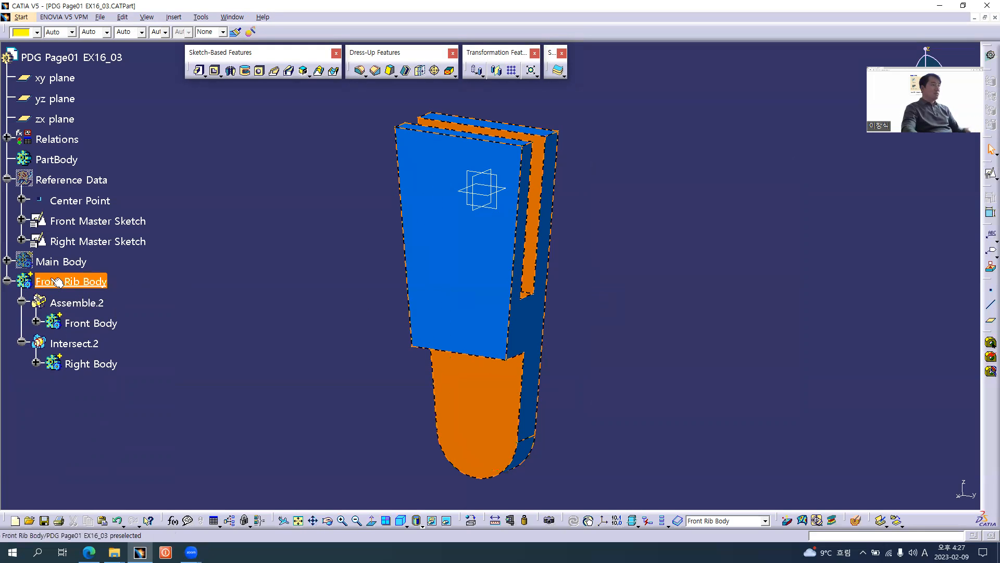
Expand the Front Body inside the Front Rib Body and show the Reference Data sketches.
left_click(36, 322)
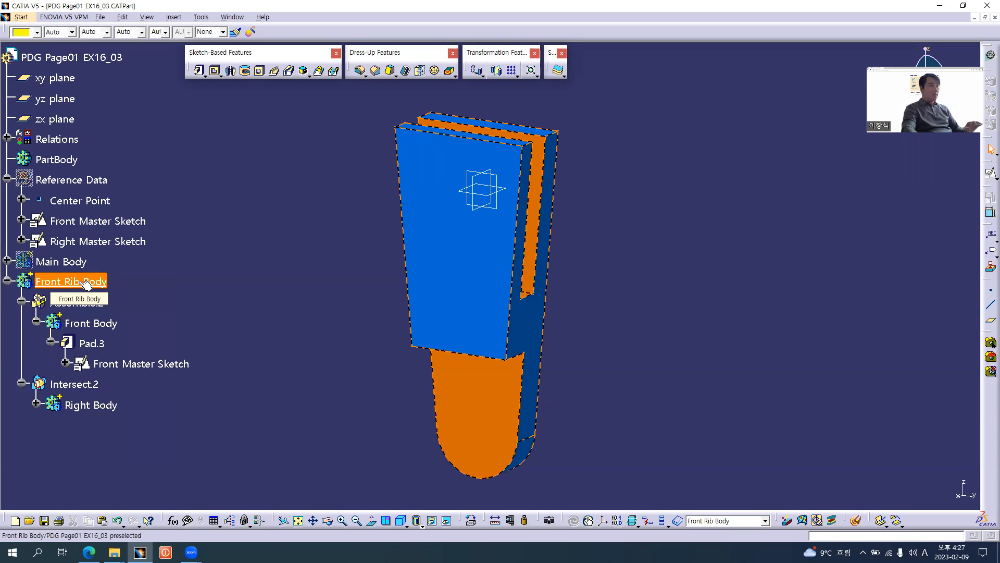
right_click(76, 179)
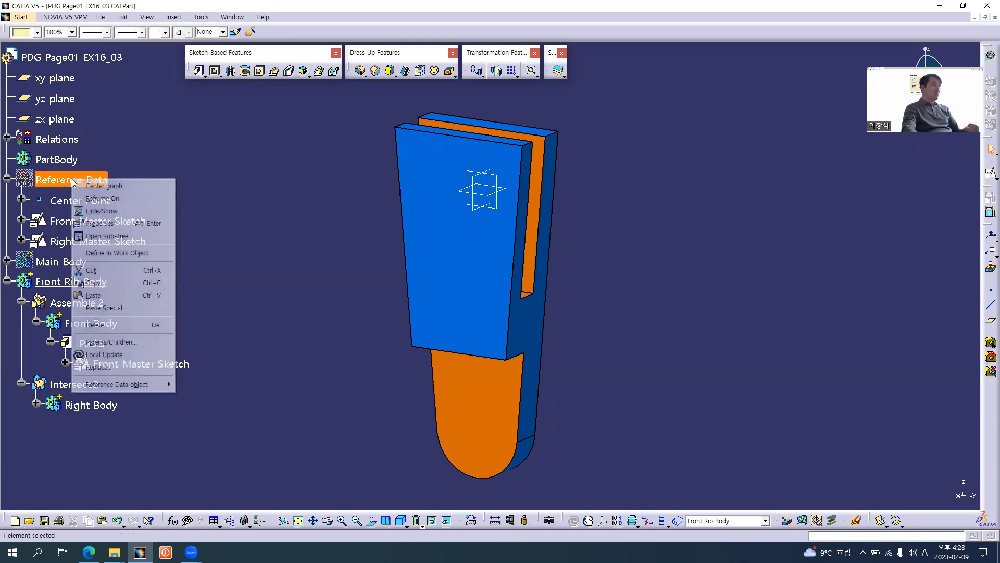
left_click(102, 211)
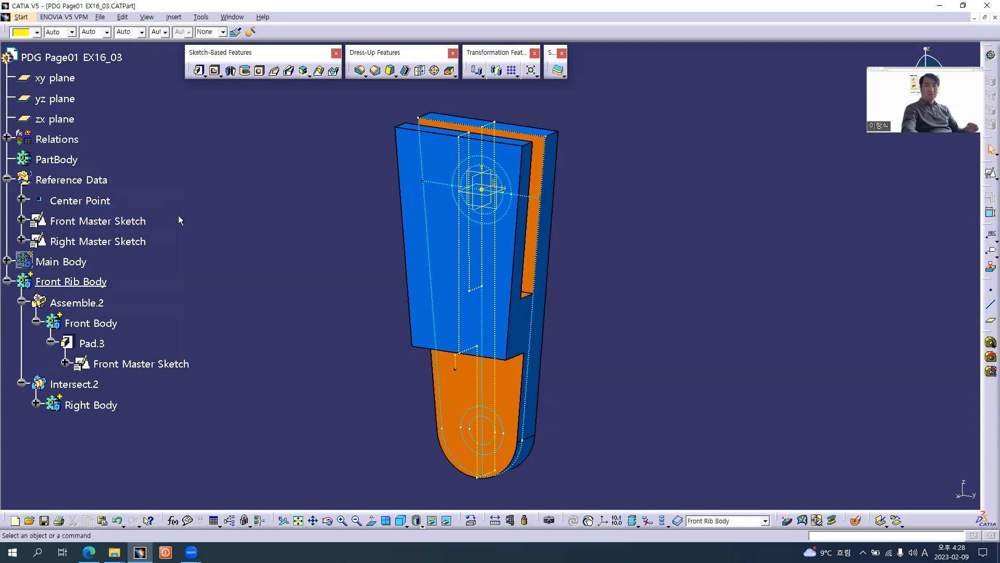
Collapse Pad.3's branch and define the Front Body inside the Front Rib Body as the in-work object.
scroll(125, 292, "down", 2)
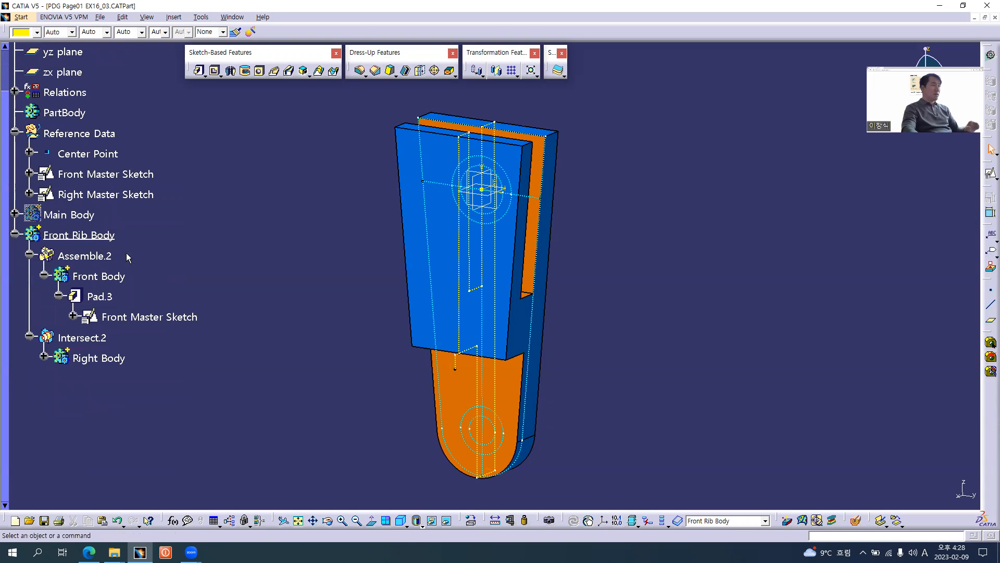
left_click(101, 296)
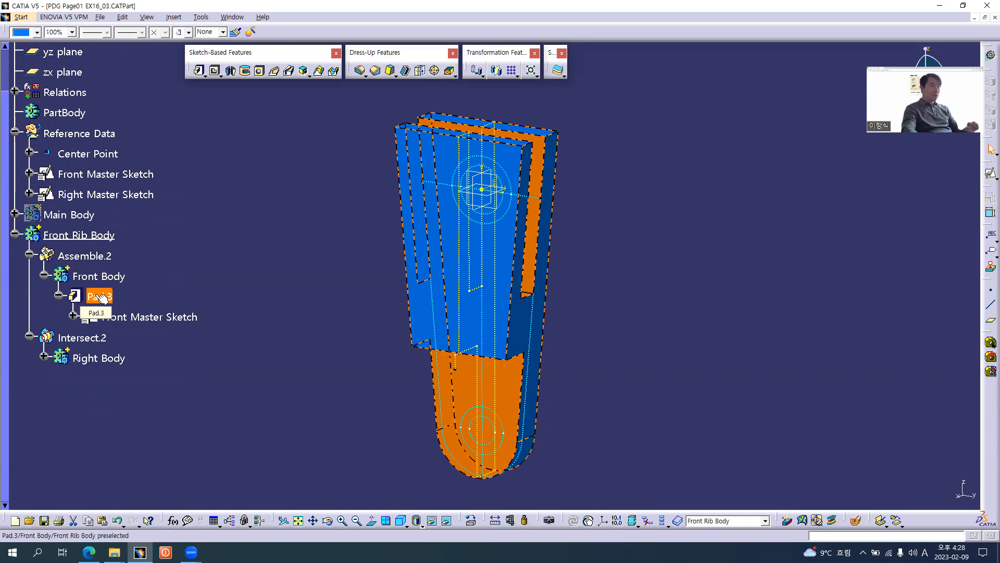
left_click(59, 295)
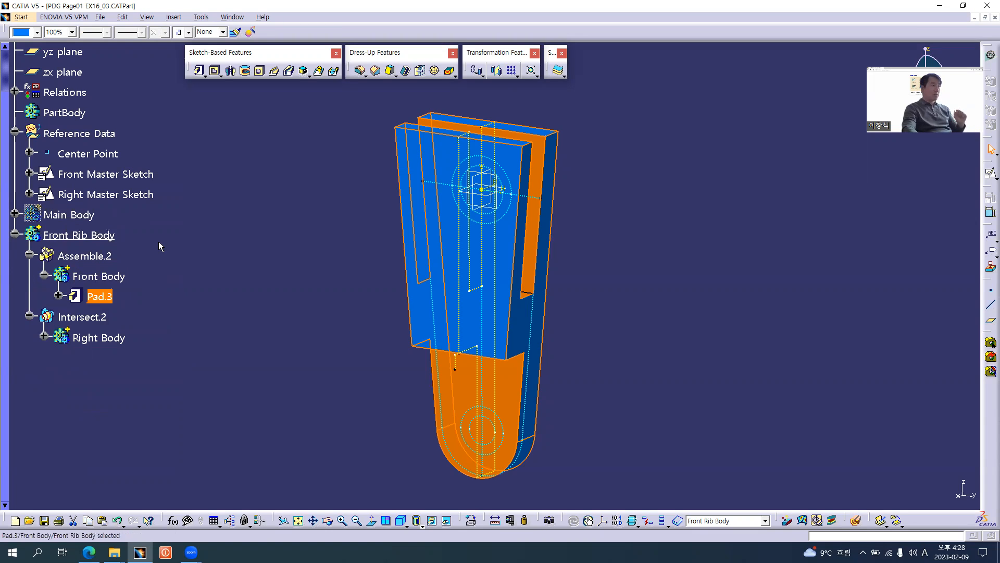
right_click(101, 280)
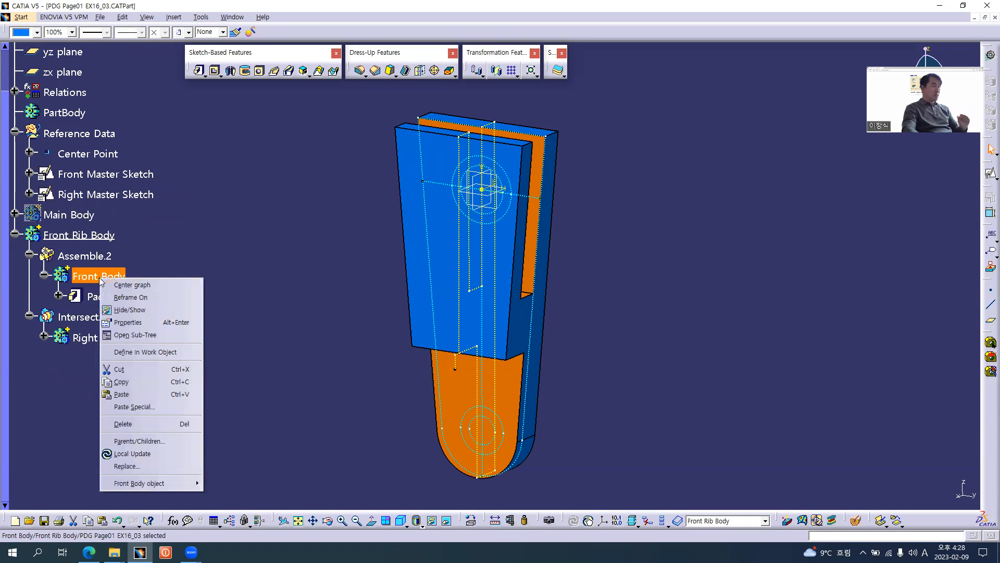
left_click(121, 352)
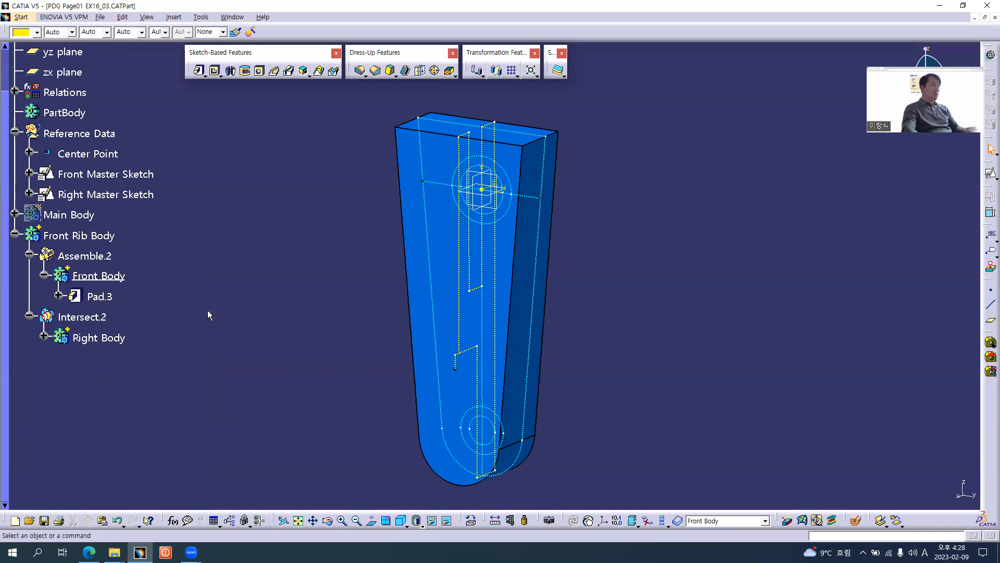
left_click(99, 275)
left_click(280, 303)
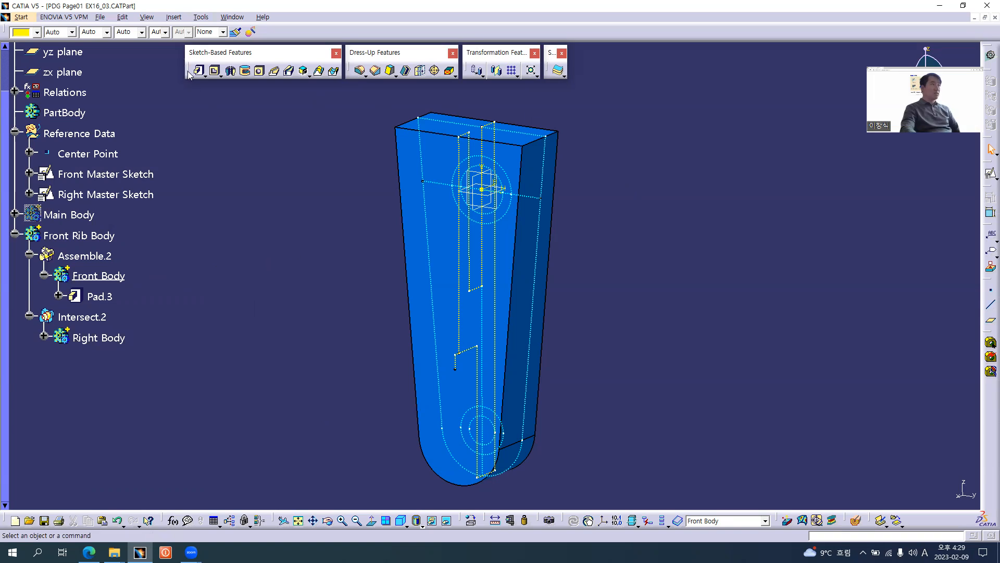
Enable hybrid design inside part bodies and bodies in the Part Infrastructure options for part documents.
left_click(202, 17)
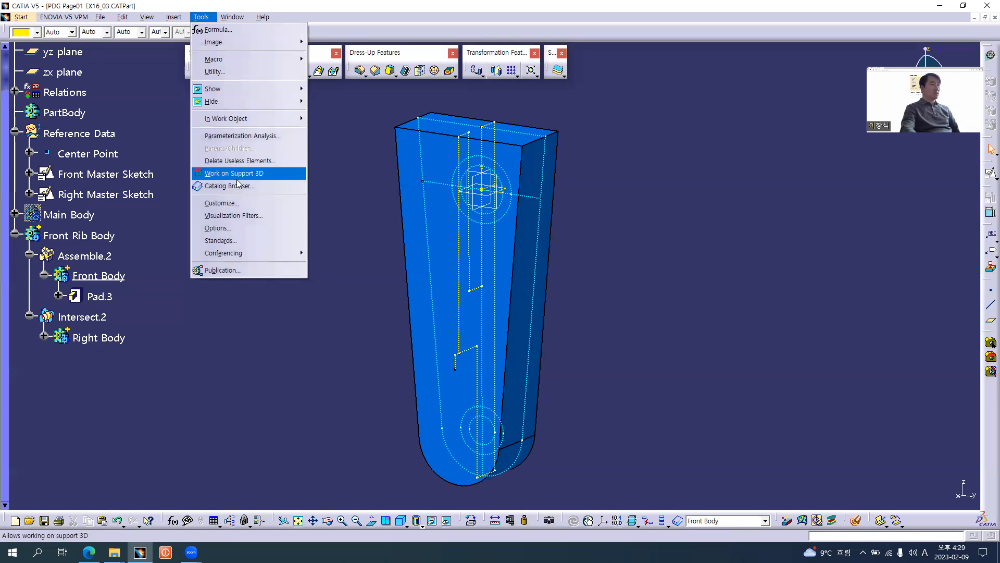
left_click(228, 230)
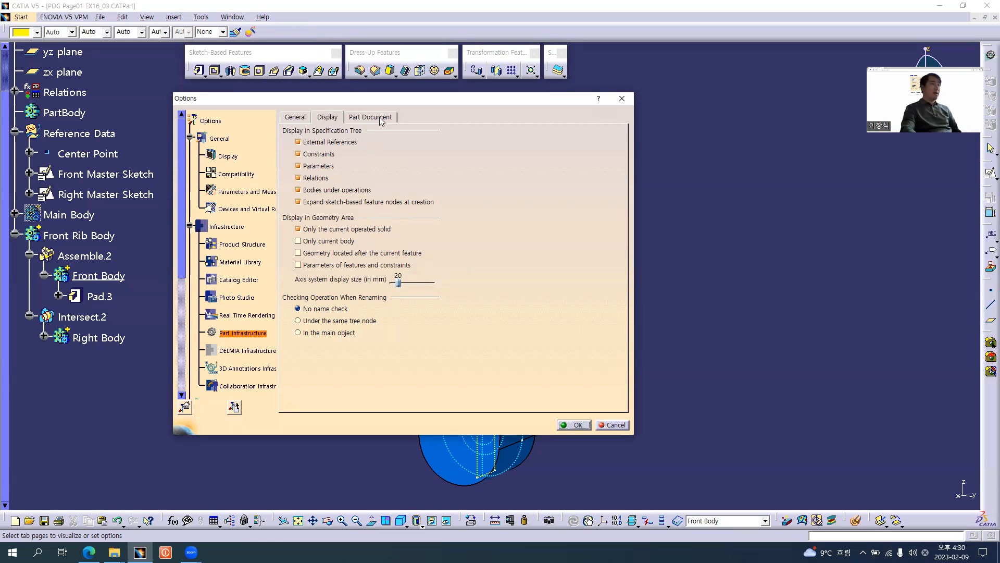
left_click(351, 119)
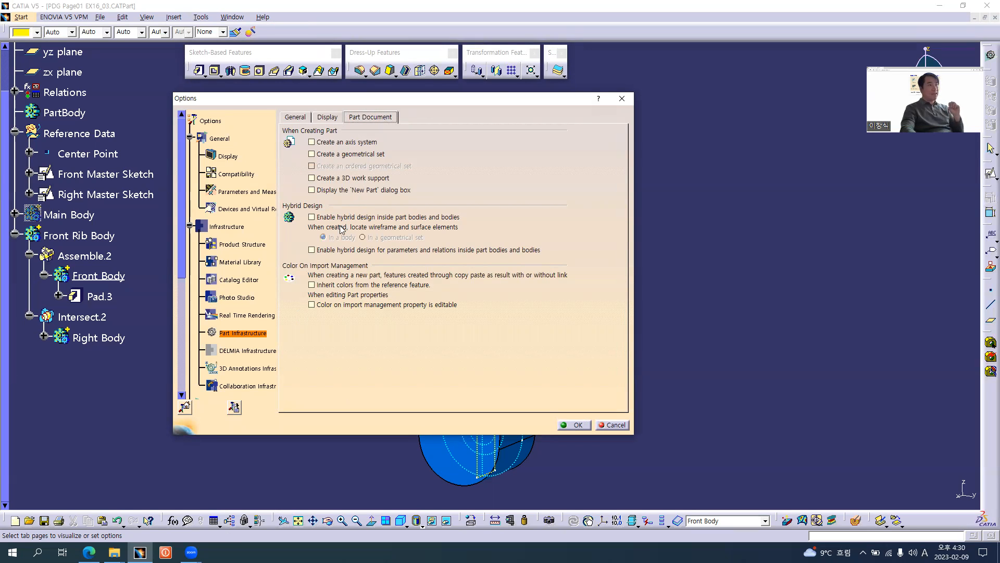
left_click(313, 218)
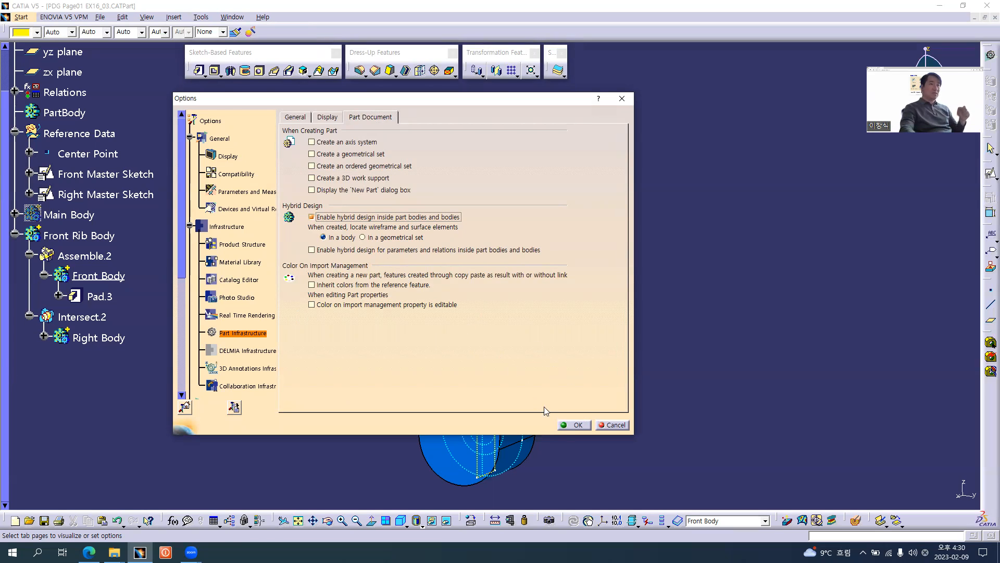
left_click(578, 425)
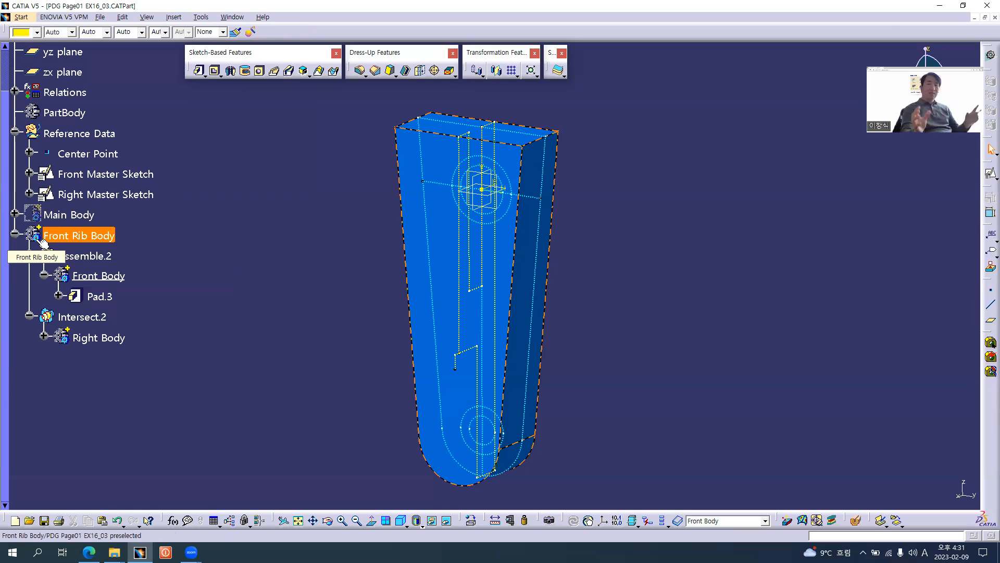
Disable hybrid design inside part bodies and bodies again in the Part Infrastructure options.
left_click(201, 17)
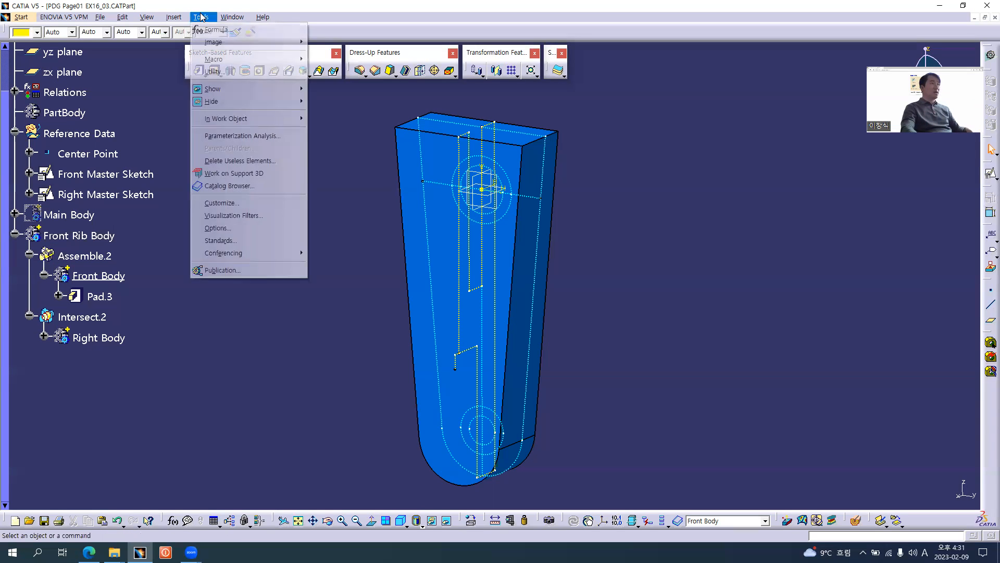
left_click(235, 228)
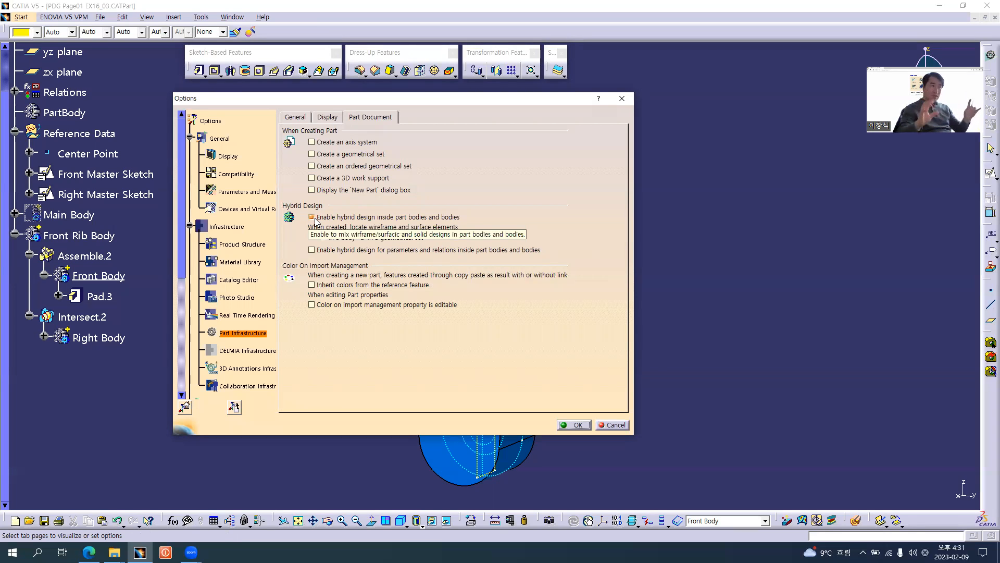
left_click(312, 218)
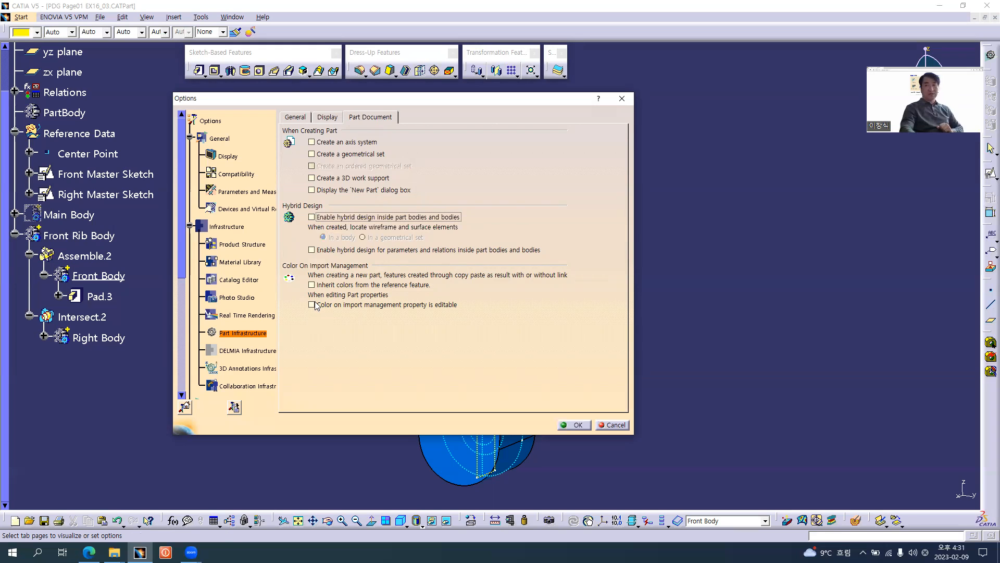
left_click(588, 424)
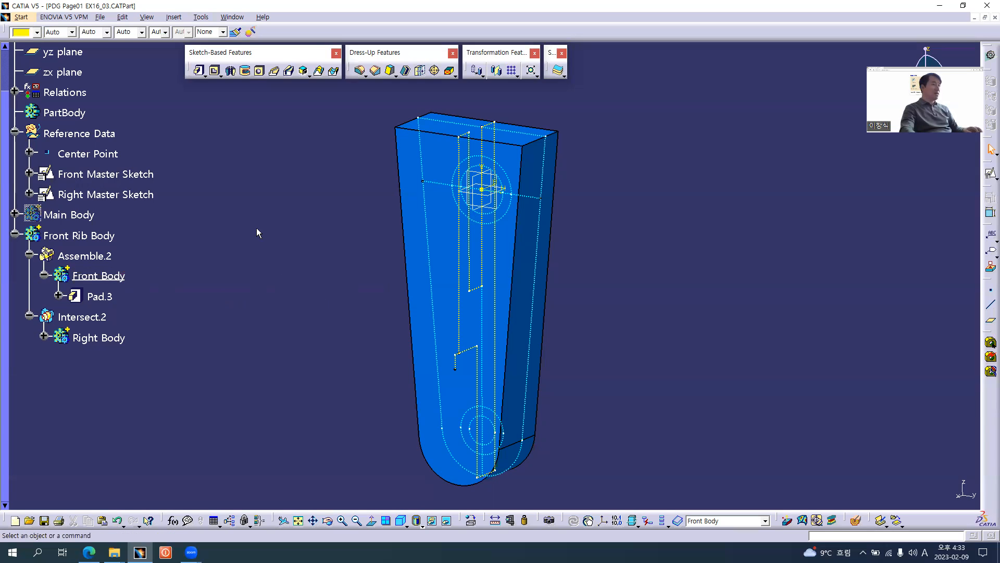
Hide the Reference Data geometrical set.
left_click(84, 135)
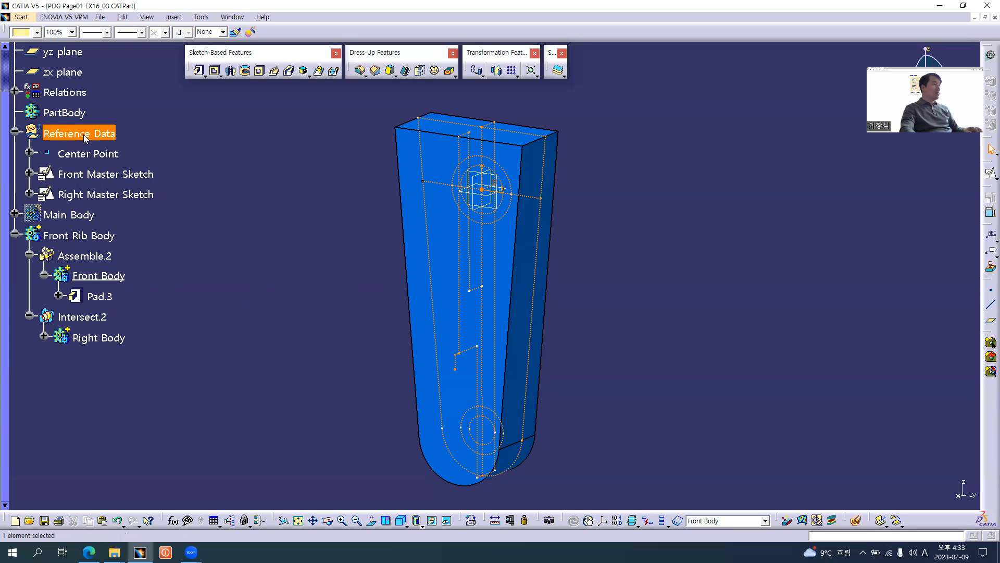
right_click(84, 137)
left_click(156, 166)
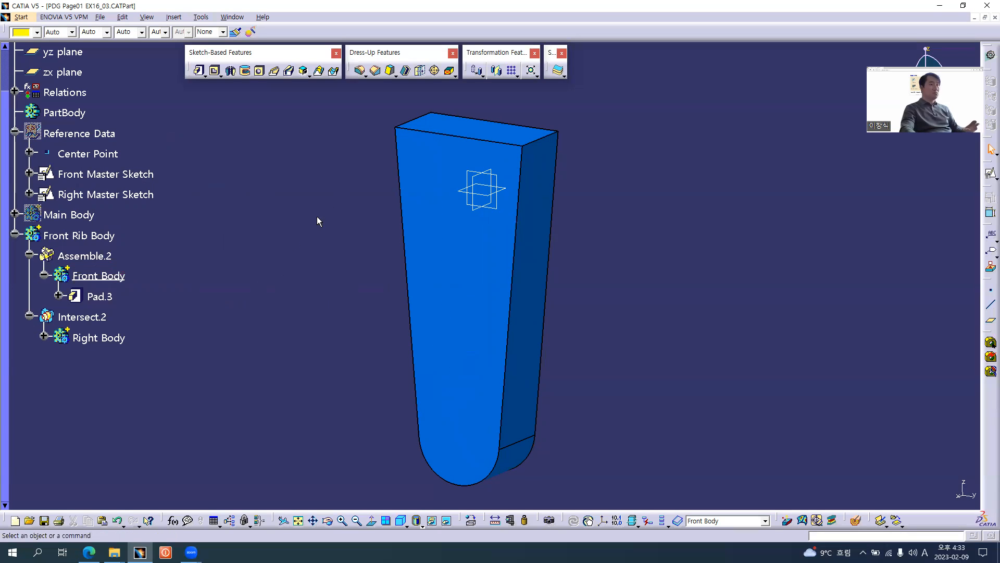
Consult the A Solid EX04_01 drawing in the browser and apply Thickness to Pad.3's side faces, offsetting them inward by the 2 mm parallel dimension.
key("alt+Tab")
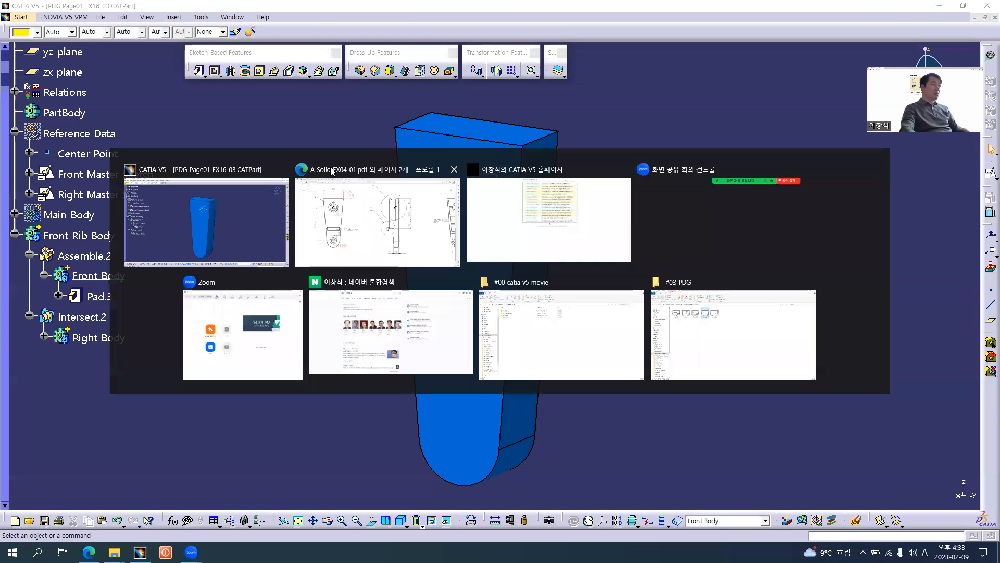
left_click(331, 171)
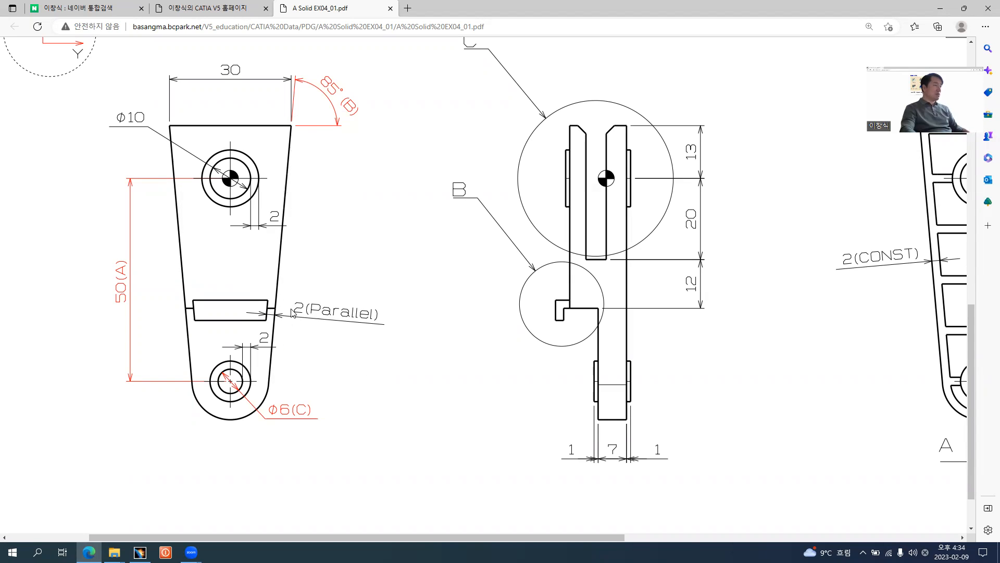
key("alt+Tab")
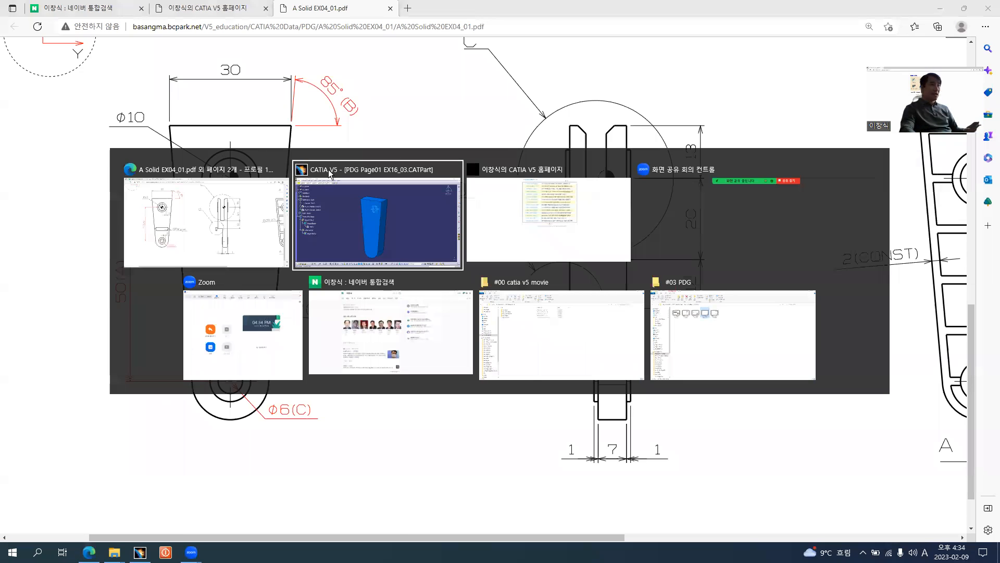
left_click(328, 170)
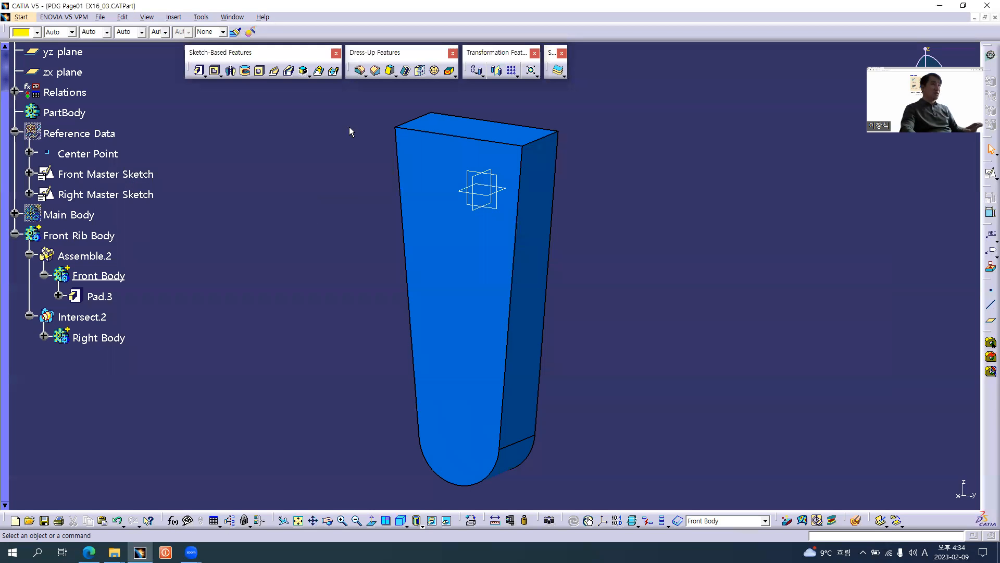
left_click(420, 71)
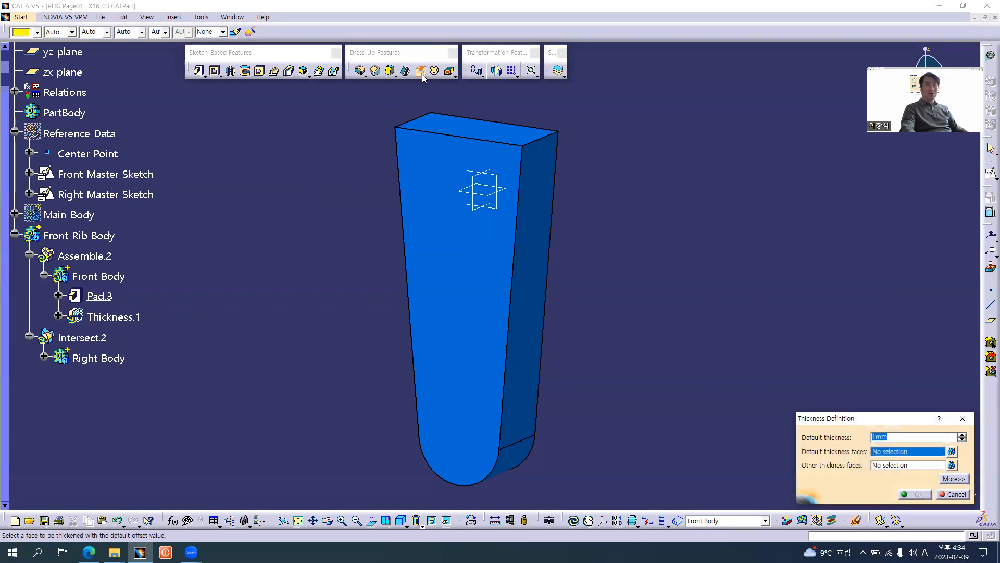
left_click(533, 281)
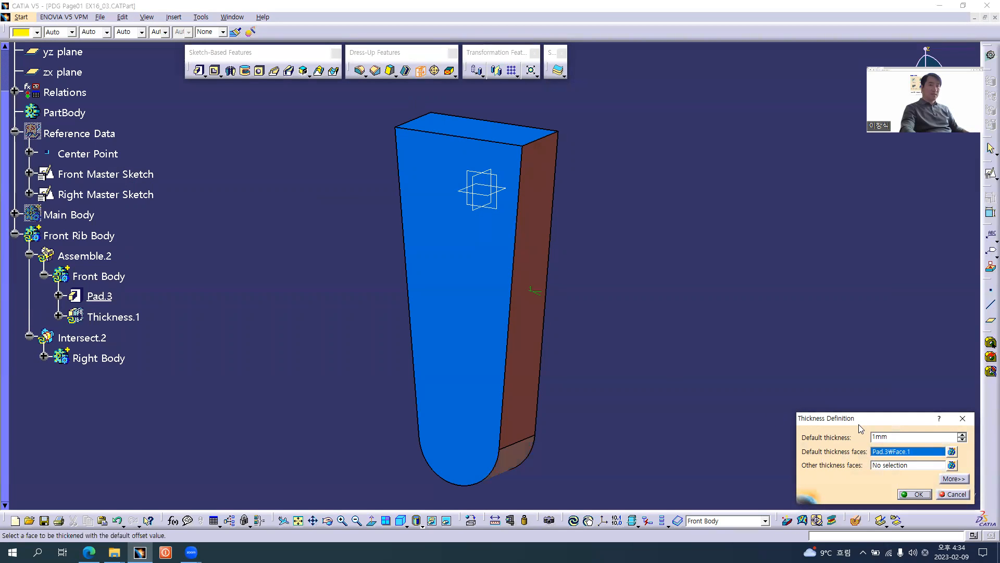
left_click_drag(859, 424, 794, 271)
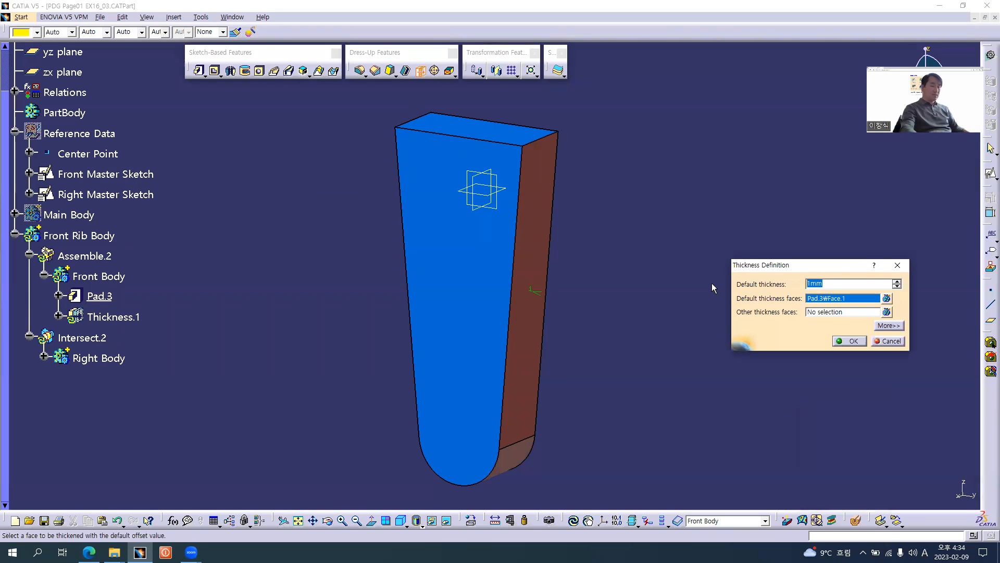
key("Return")
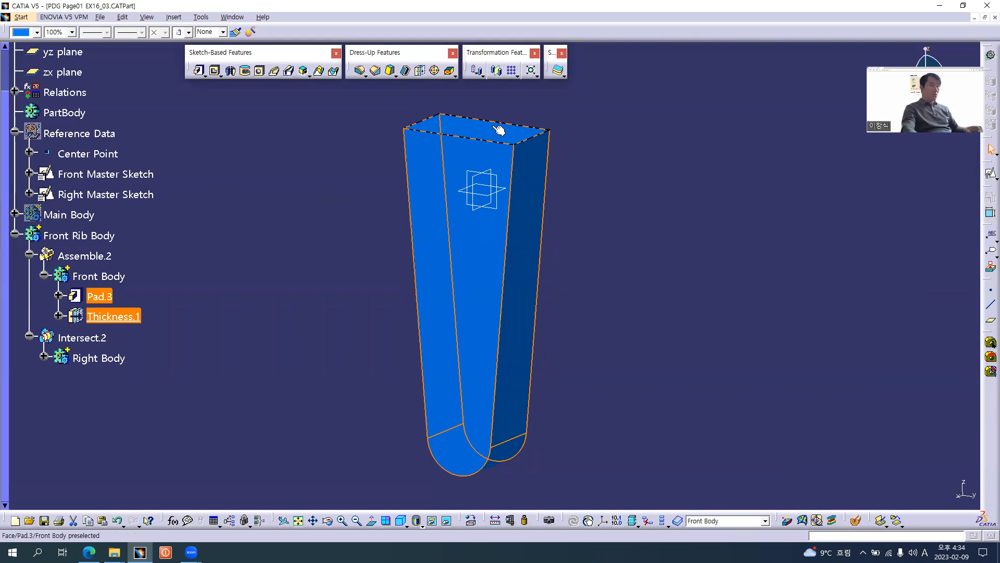
key("alt+Tab")
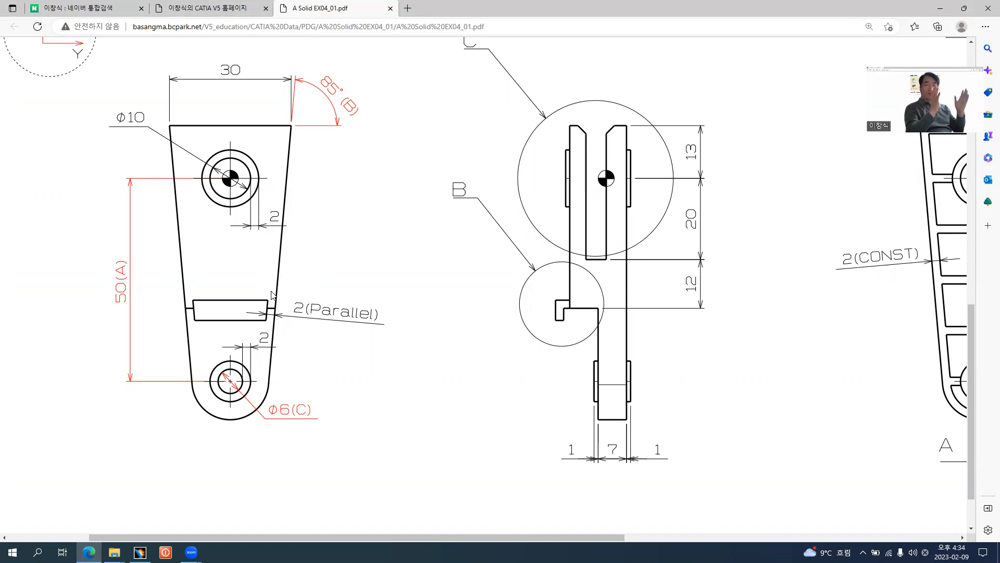
key("alt+Tab")
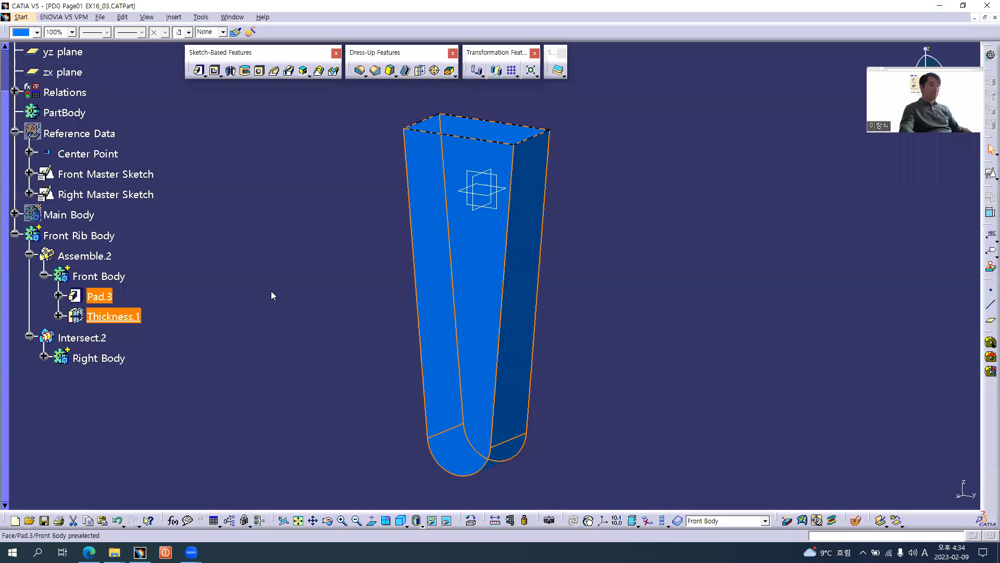
left_click(308, 312)
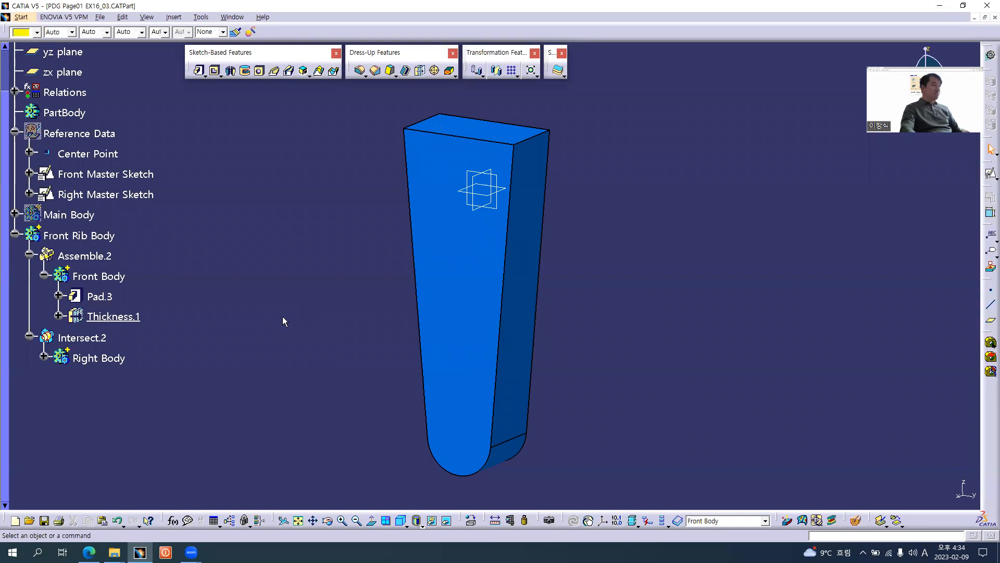
Expand the Right Body under Intersect.2, define it as the in-work object and show Reference Data.
left_click(44, 358)
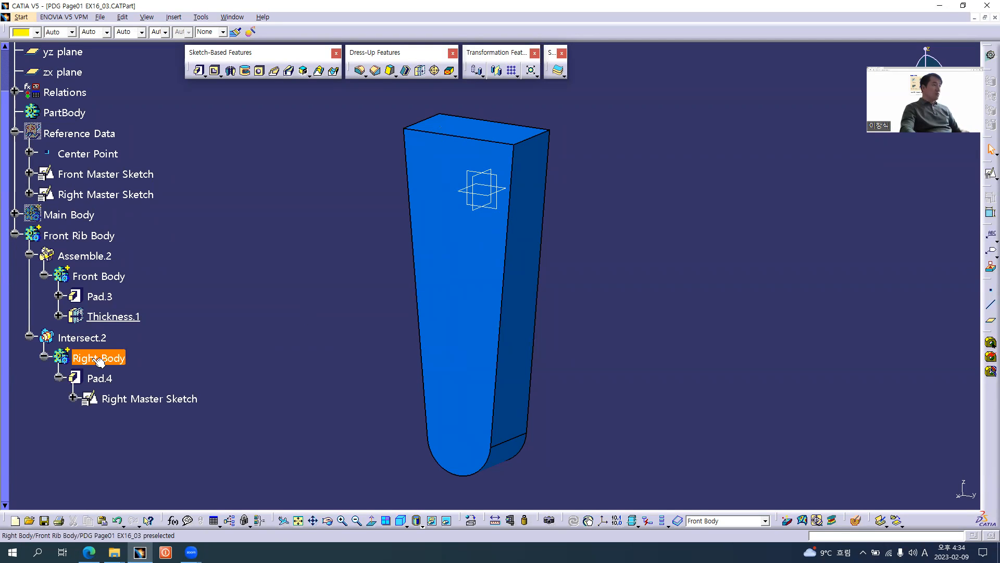
right_click(96, 360)
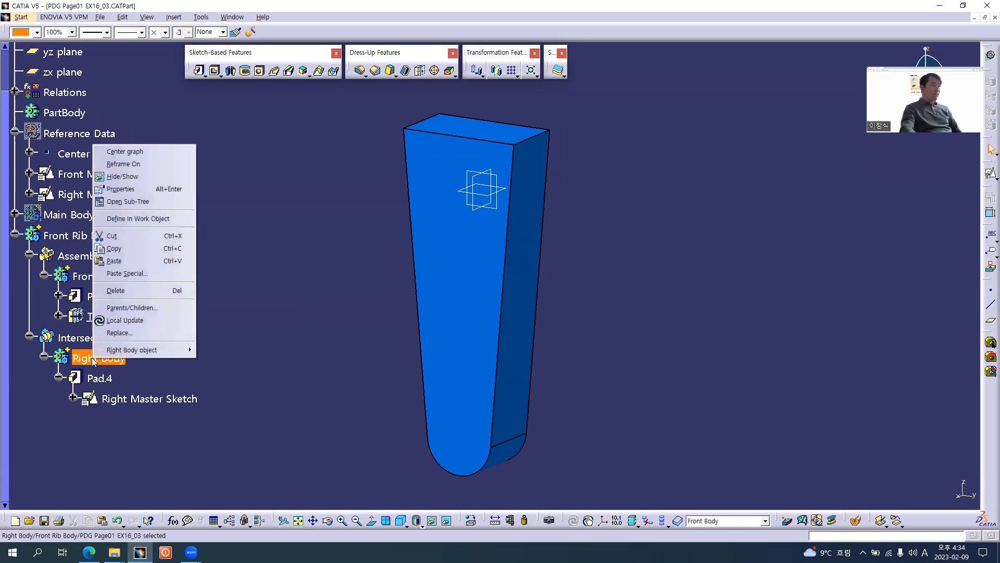
left_click(138, 218)
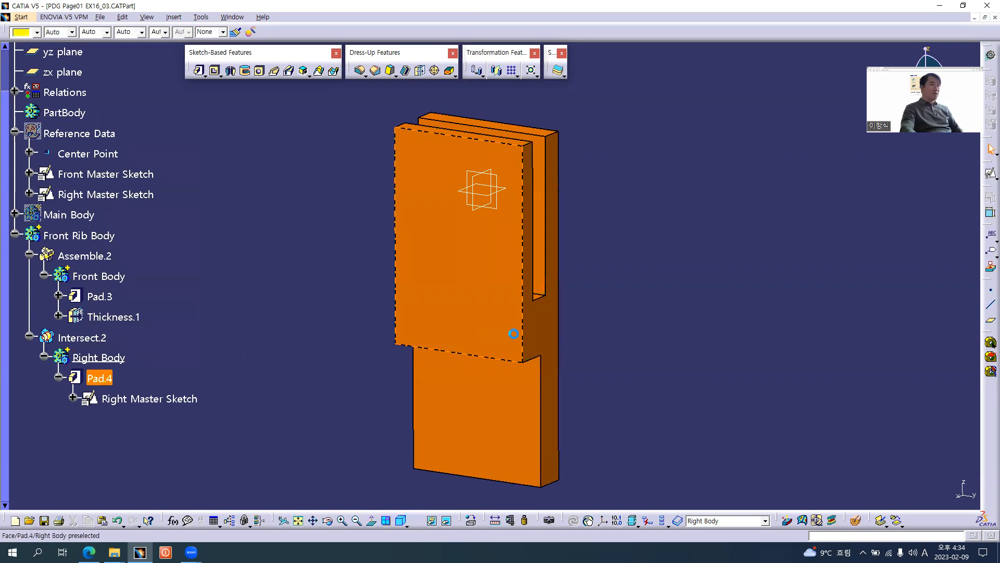
middle_click_drag(605, 331, 522, 356)
key("alt+Tab")
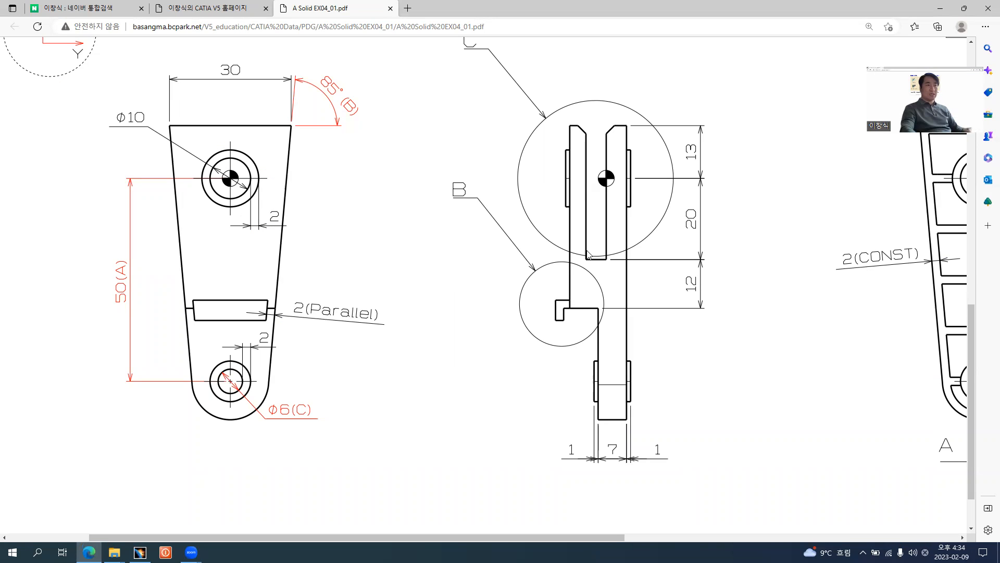
key("alt+Tab")
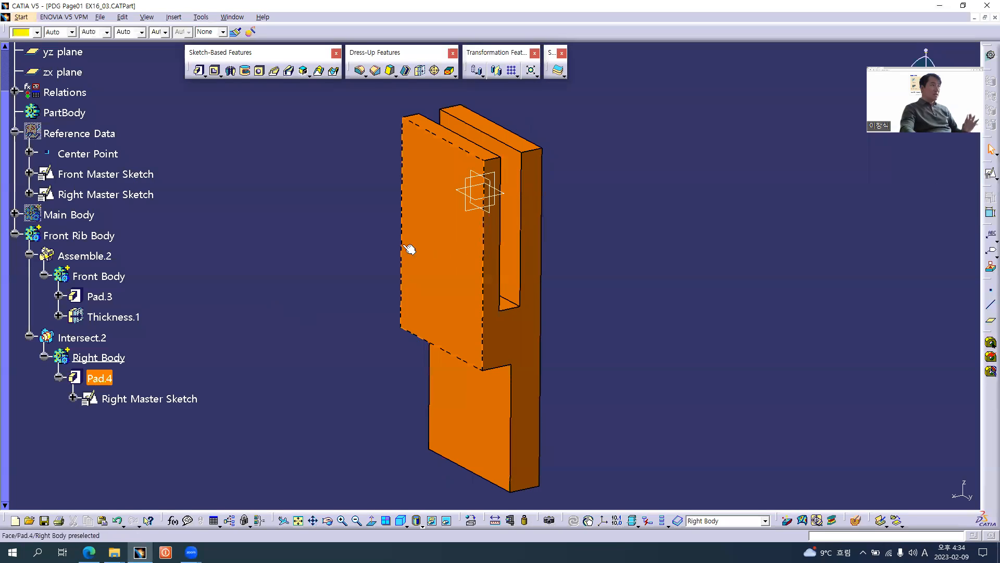
right_click(83, 135)
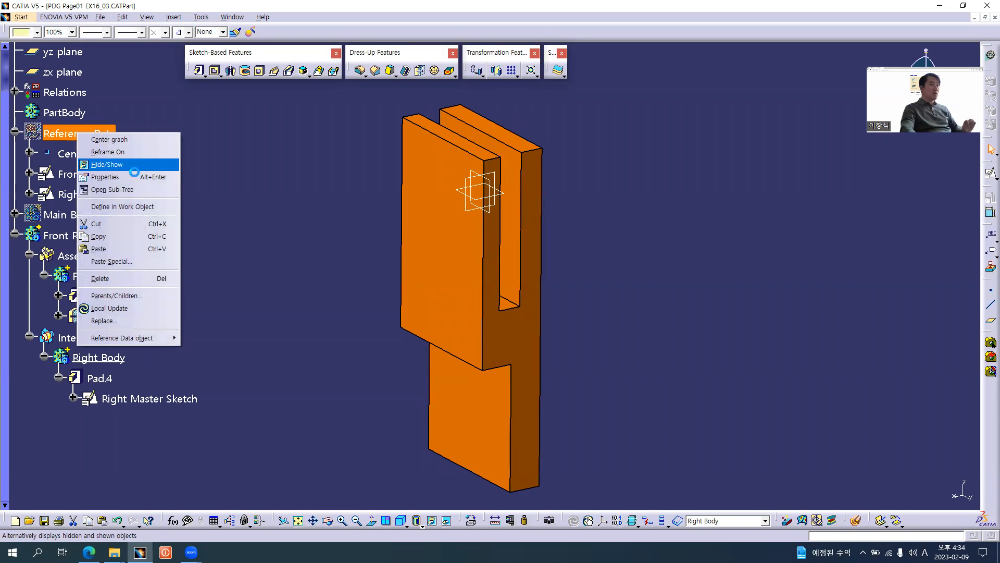
left_click(107, 164)
middle_click_drag(474, 330, 500, 296)
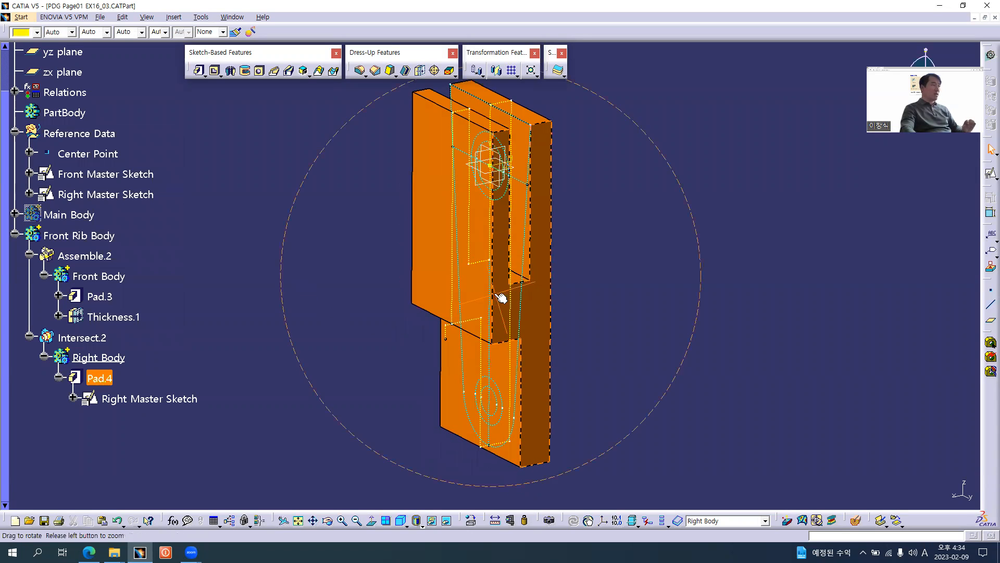
Replace Pad.4's profile with the Right Master Sketch sub-element along the short open hook line beside the front plate.
double_click(107, 378)
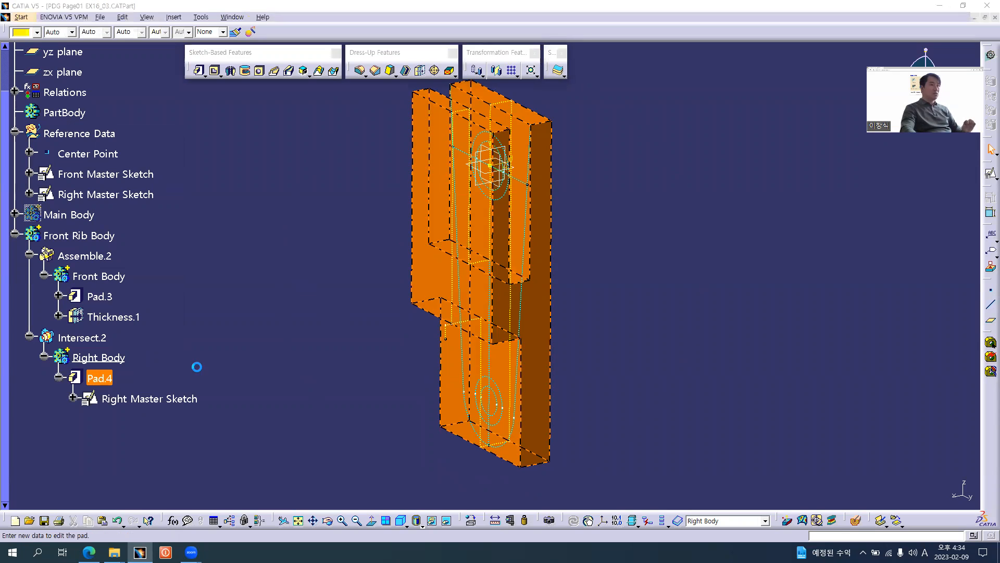
left_click(733, 244)
right_click(733, 244)
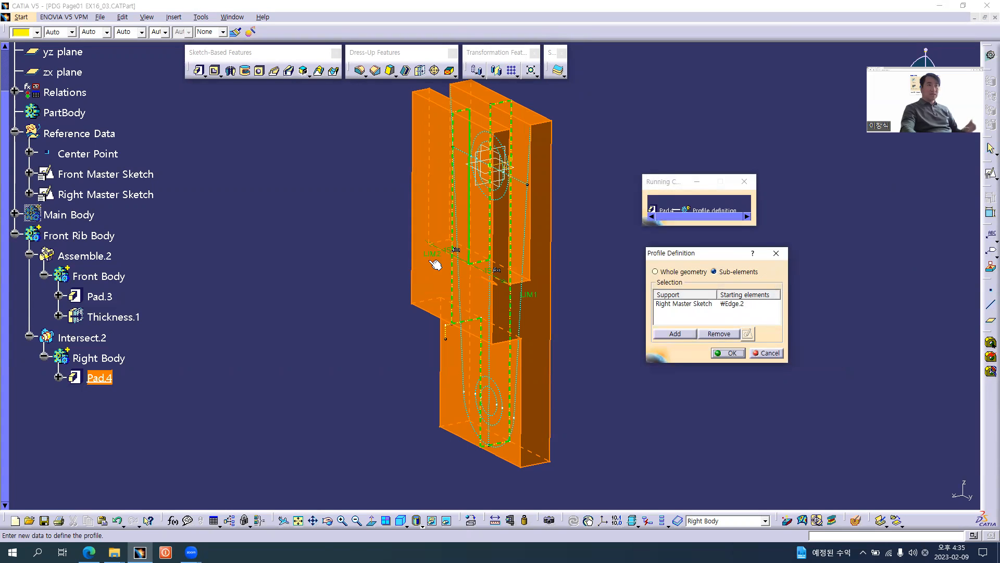
left_click(716, 304)
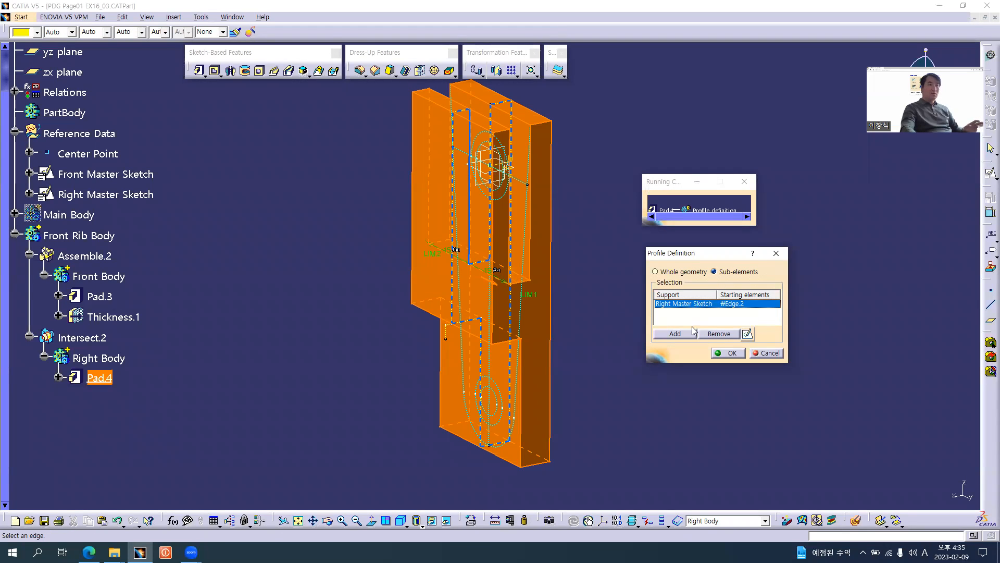
left_click(719, 333)
middle_click_drag(467, 351, 454, 256)
middle_click_drag(377, 384, 459, 262)
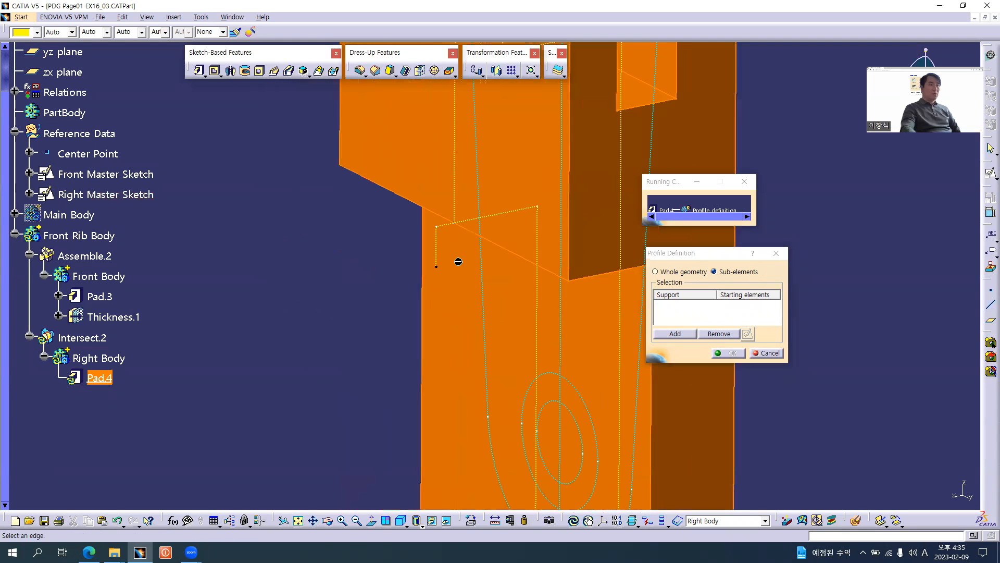
left_click(441, 241)
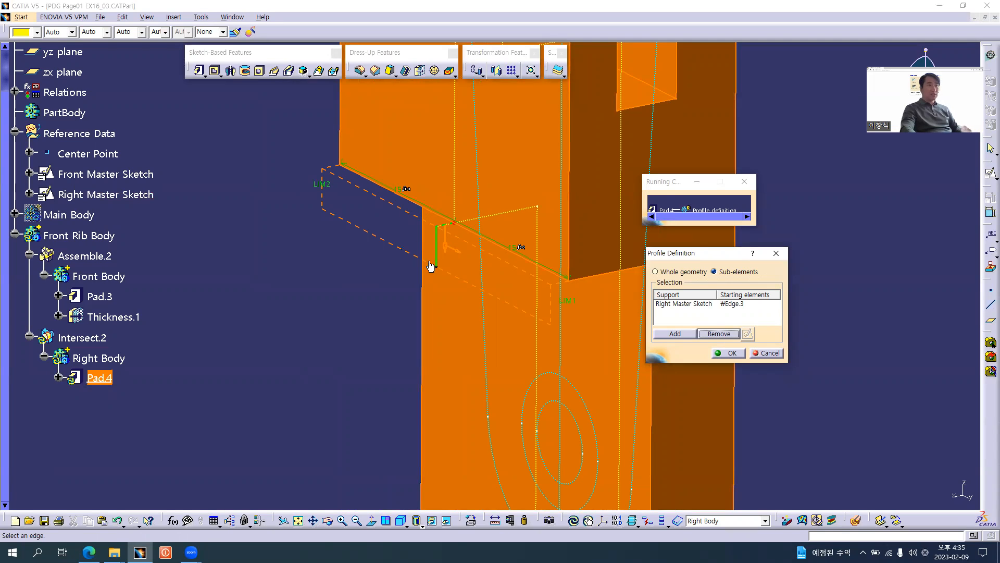
left_click(732, 353)
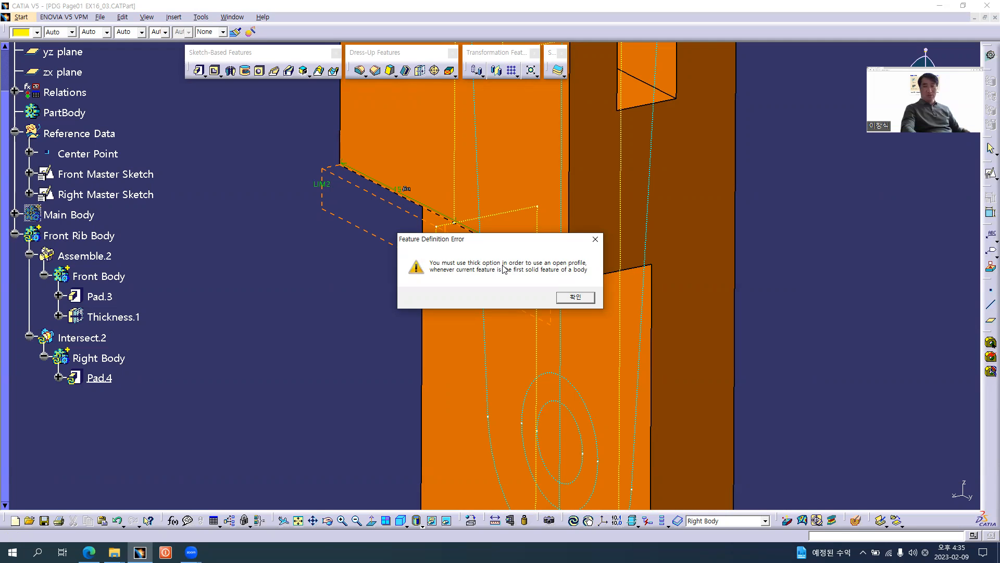
left_click(576, 297)
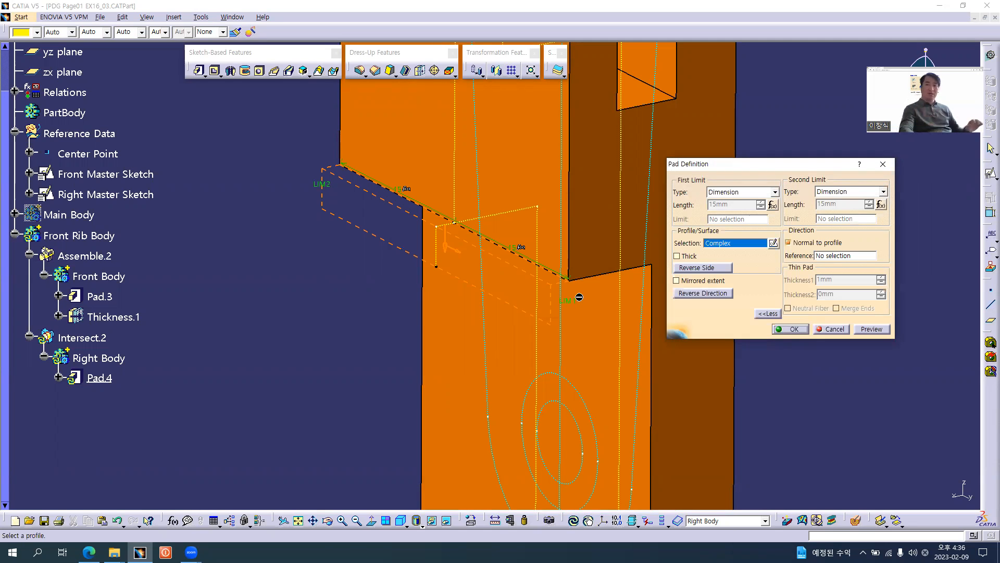
Make Pad.4 a thick pad and set its Thickness2 to 2 mm.
left_click(677, 256)
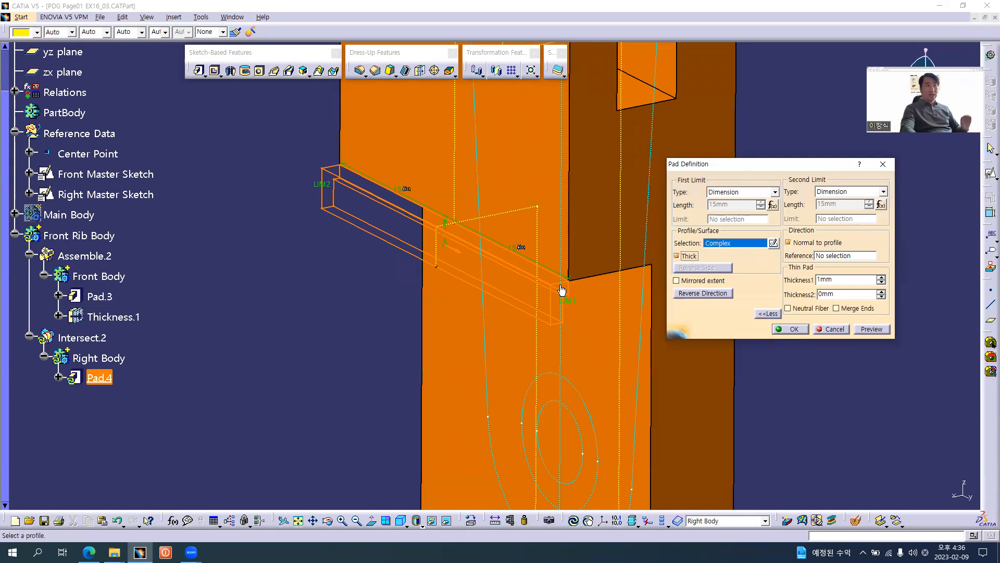
left_click_drag(847, 281, 794, 280)
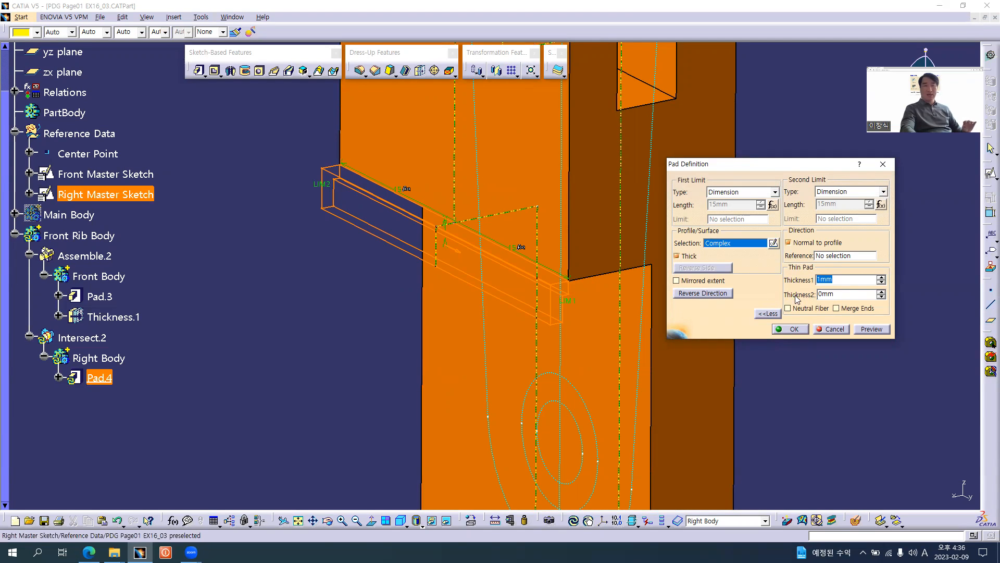
left_click_drag(841, 294, 783, 306)
type("2")
key("Tab")
Check the hook dimensions in Detail B of the drawing in the browser, then set Pad.4's Thickness1 to 0 mm and apply the pad changes.
key("alt+Tab")
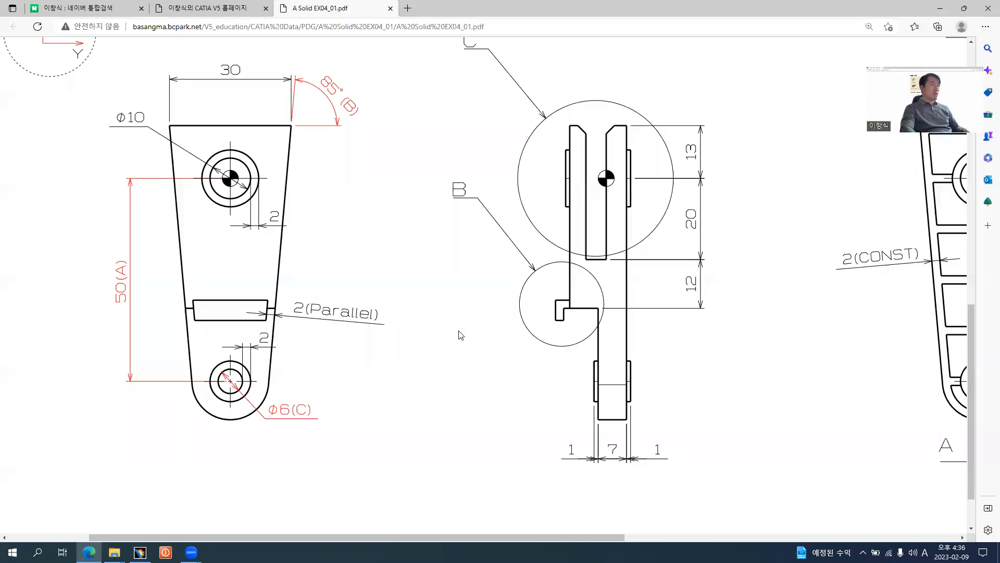
scroll(311, 222, "up", 7)
scroll(188, 317, "down", 1)
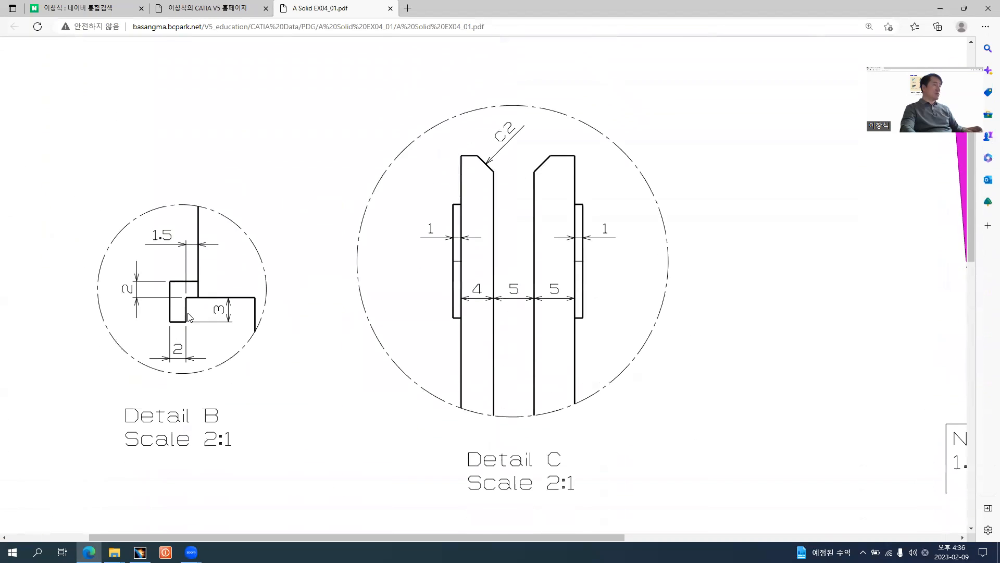
scroll(137, 300, "up", 2, "ctrl")
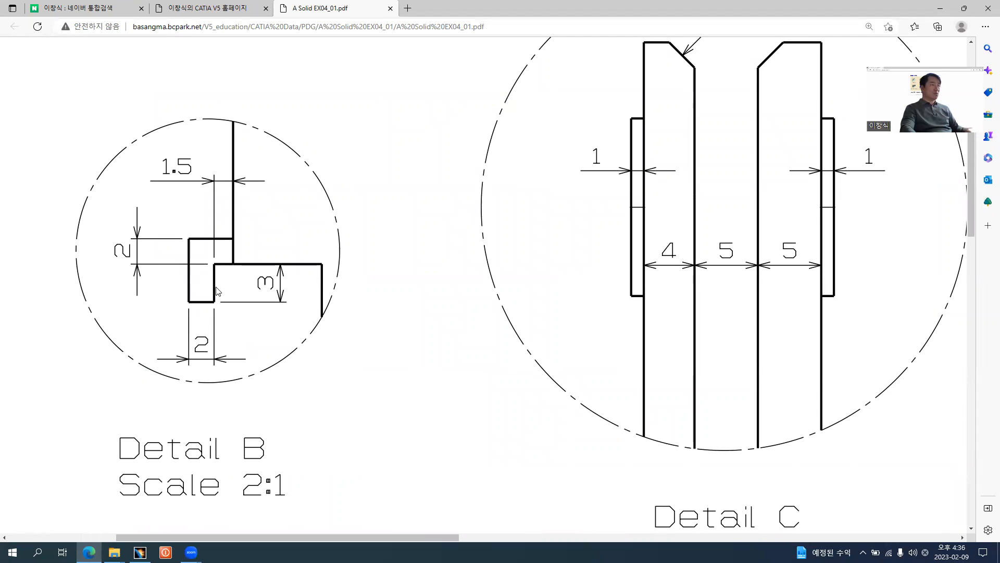
key("alt+Tab")
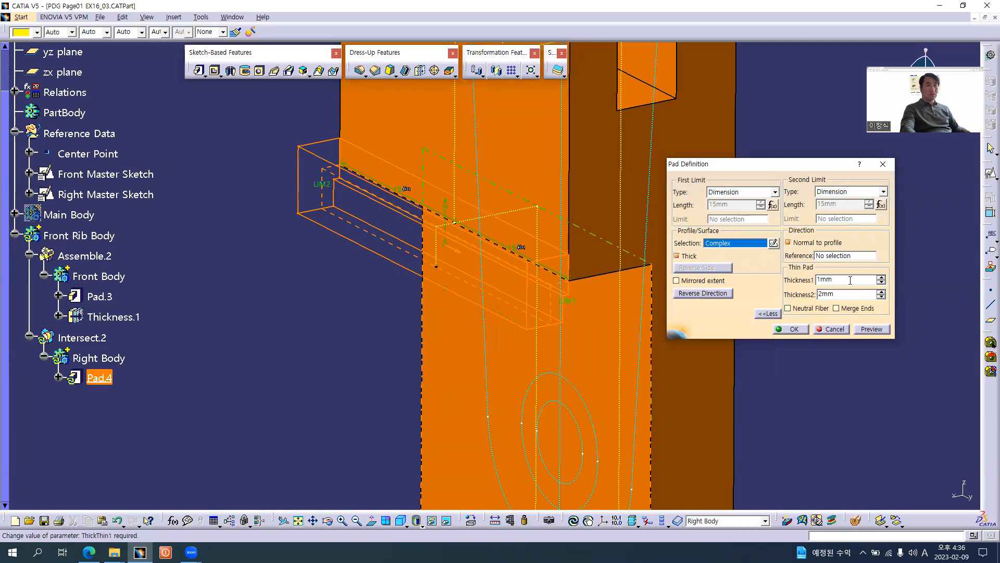
type("0")
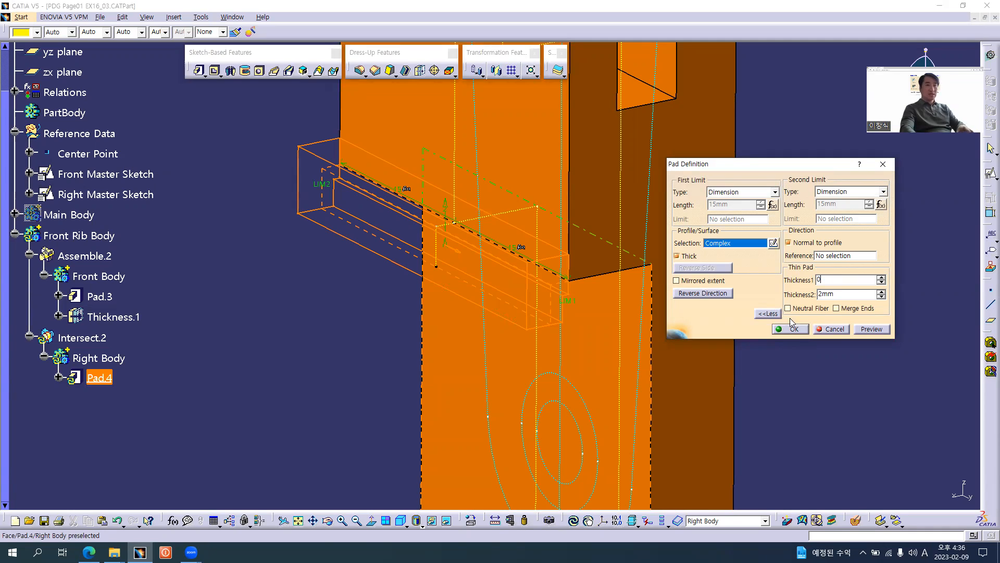
left_click(870, 328)
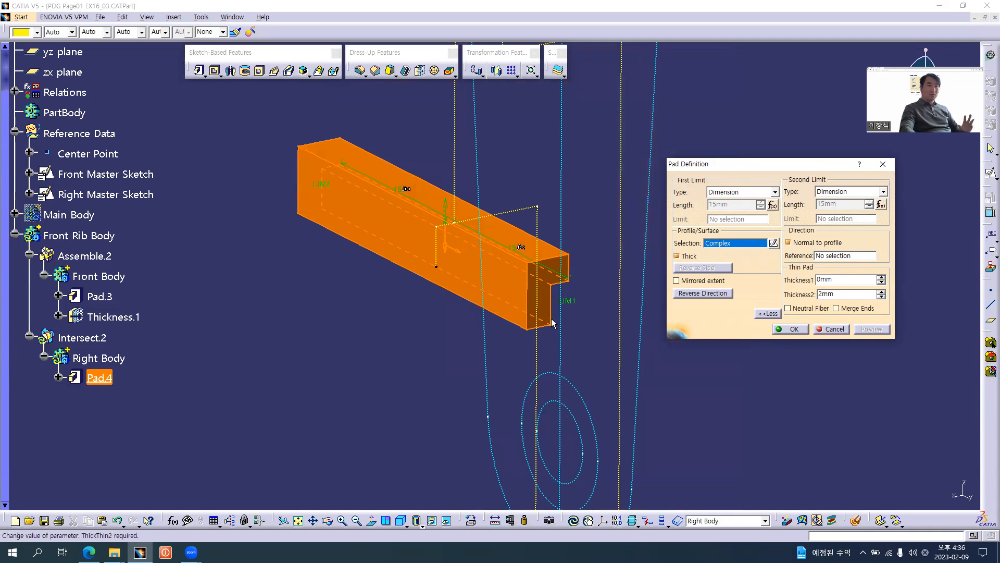
middle_click_drag(614, 309, 630, 328)
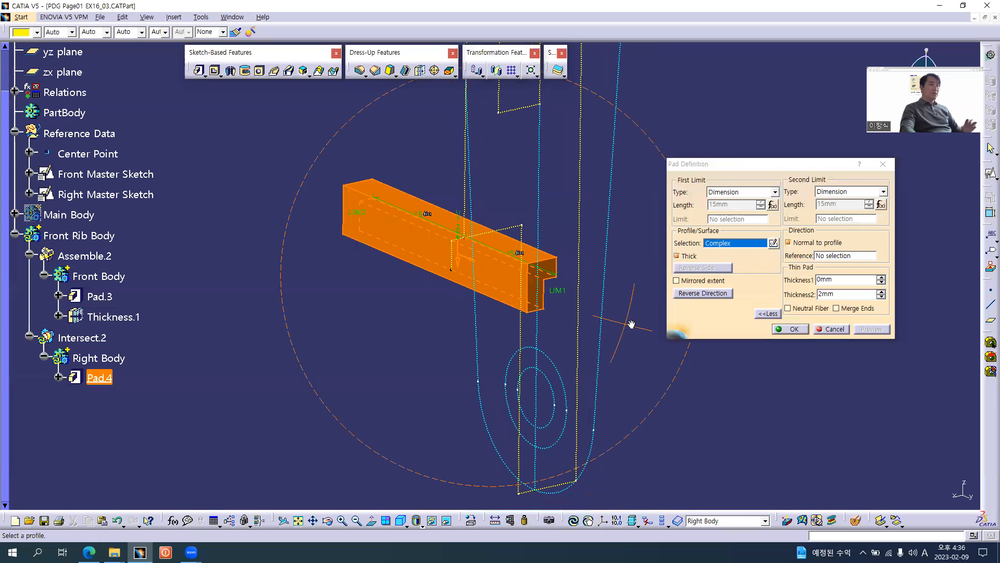
left_click(791, 329)
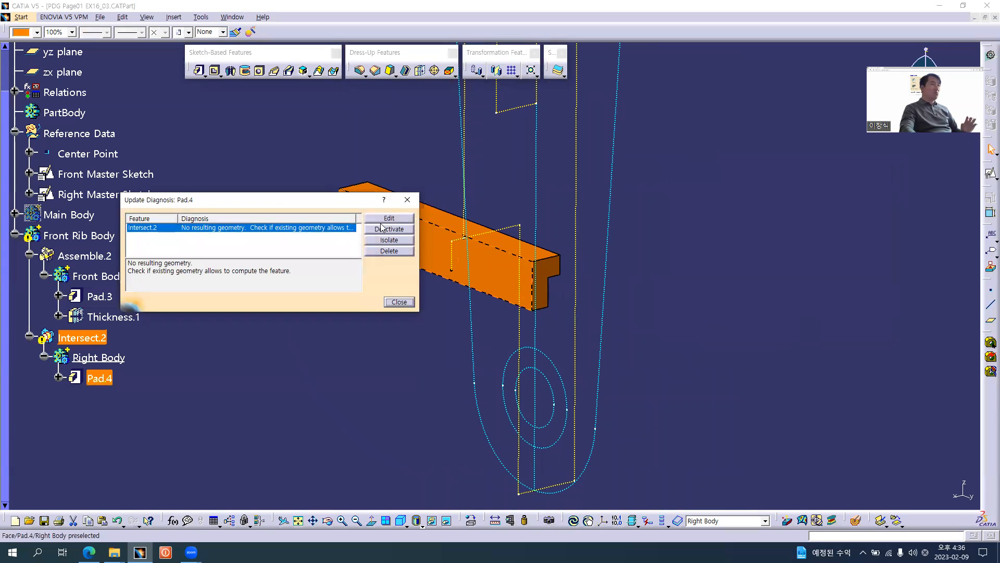
Read the update diagnosis for Intersect.2 and close it.
left_click_drag(353, 198, 403, 140)
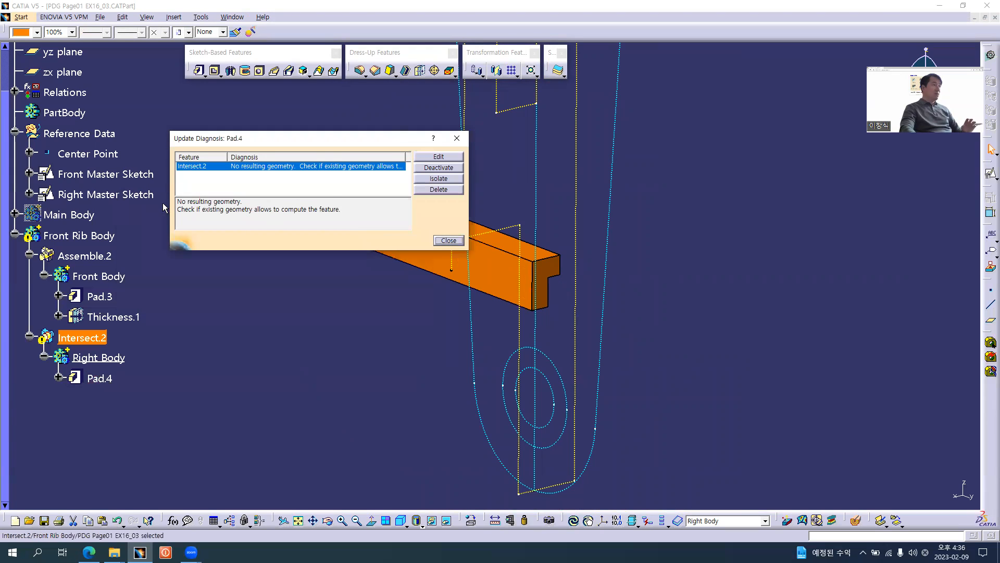
left_click_drag(178, 200, 248, 200)
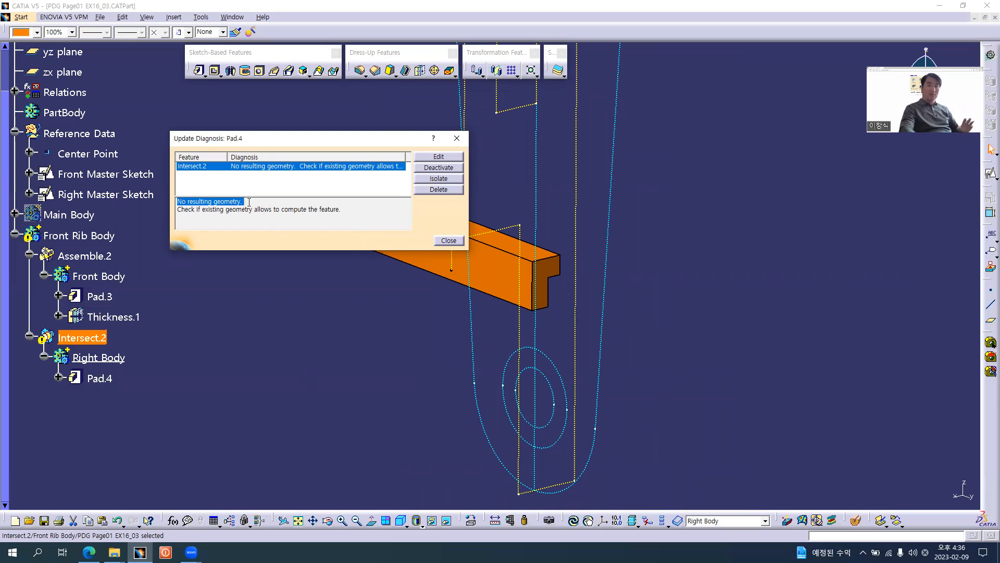
left_click(456, 242)
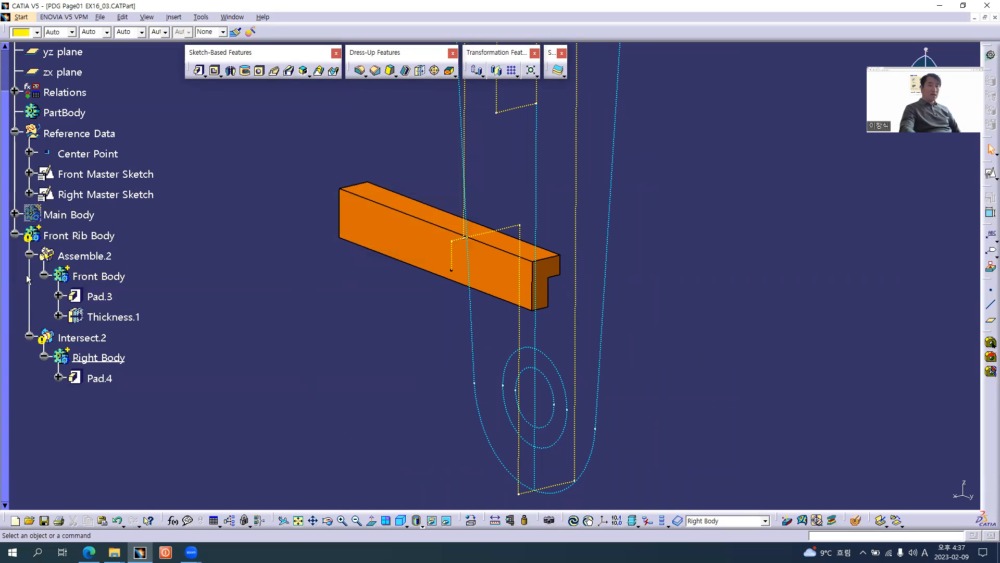
Compare the Front Body with the Right Body's hook pad by making each the in-work object in turn and viewing them from the side.
left_click(99, 276)
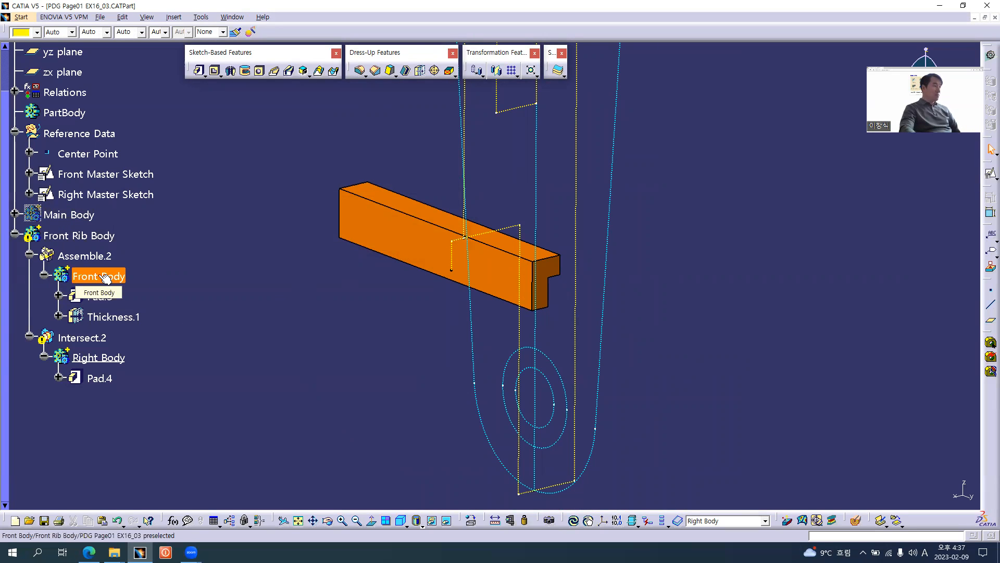
right_click(98, 276)
key("f")
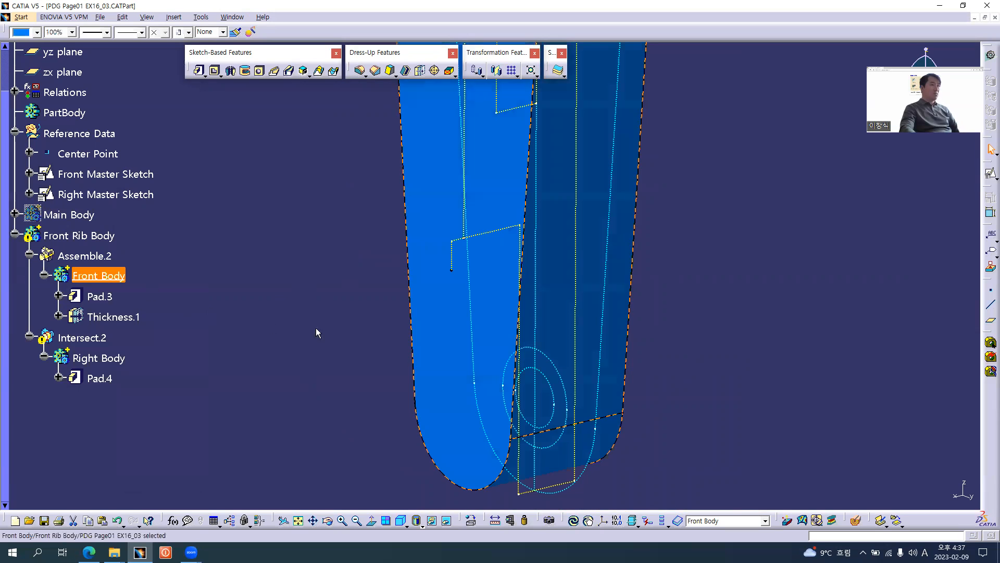
middle_click_drag(395, 282, 290, 281)
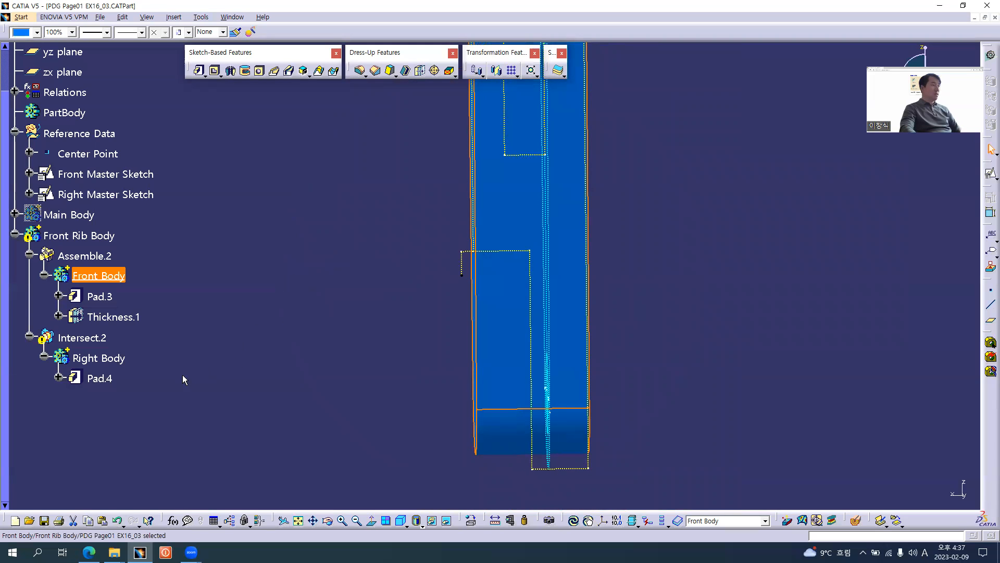
right_click(114, 363)
left_click(151, 216)
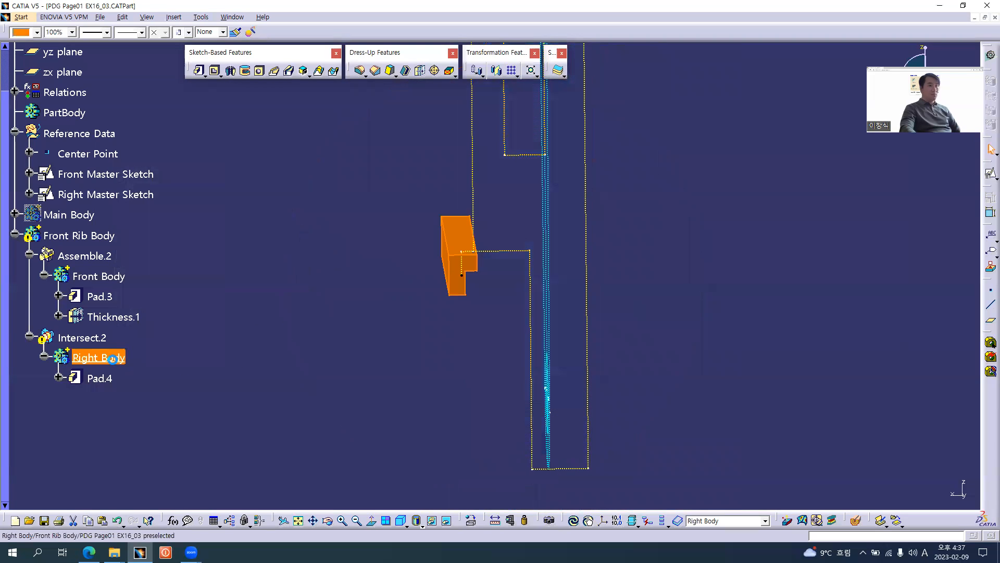
middle_click_drag(499, 311, 480, 248)
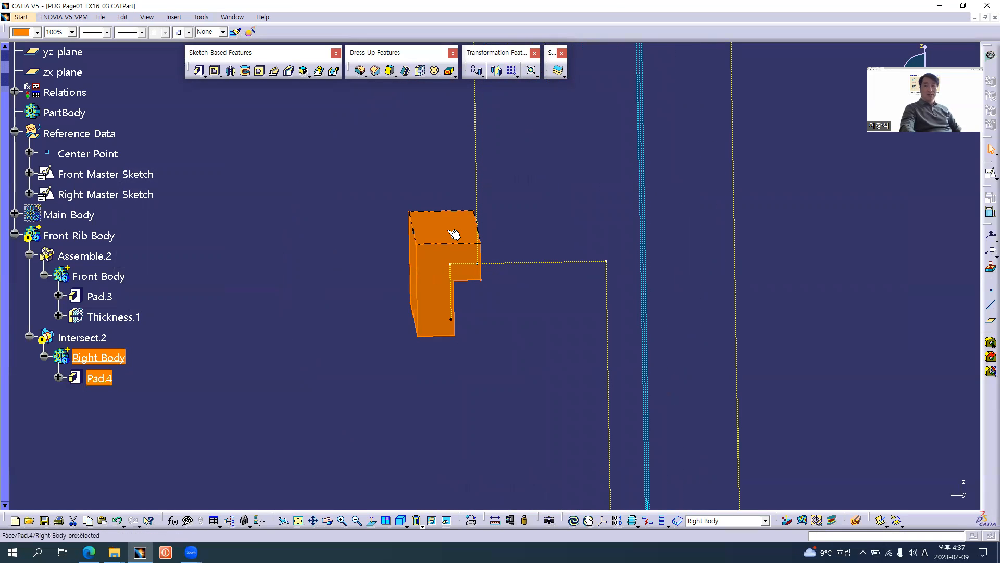
left_click(103, 277)
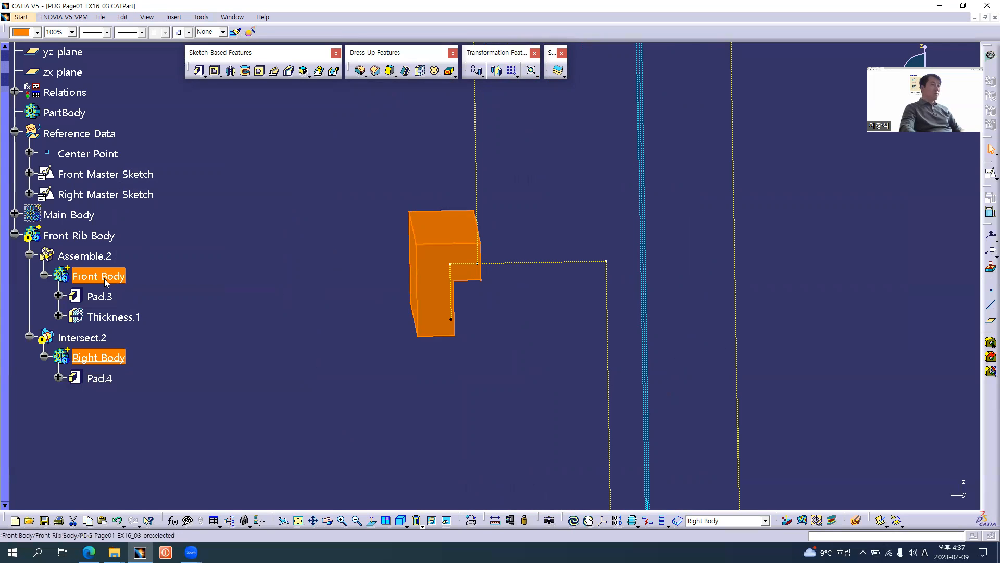
left_click(99, 358)
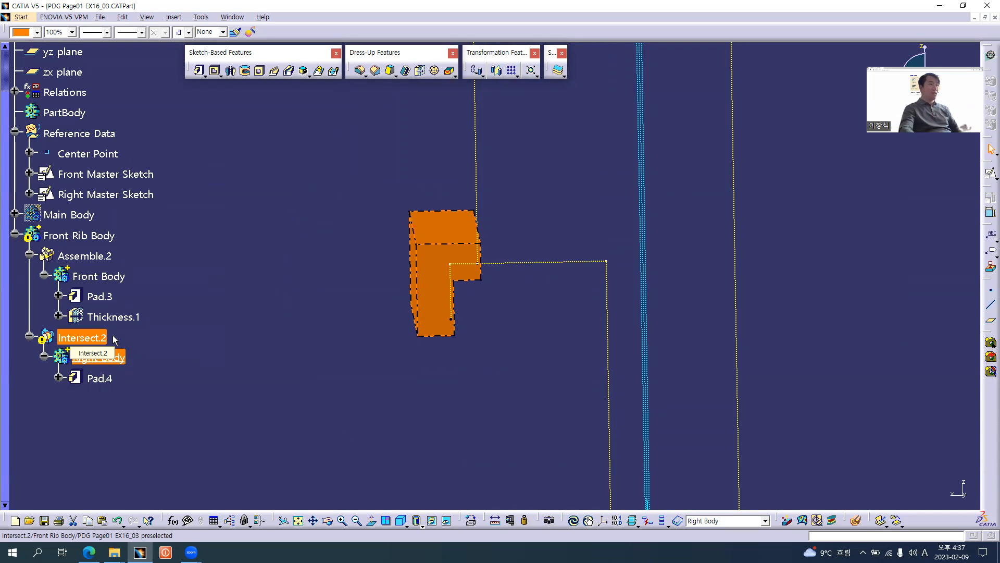
left_click(166, 330)
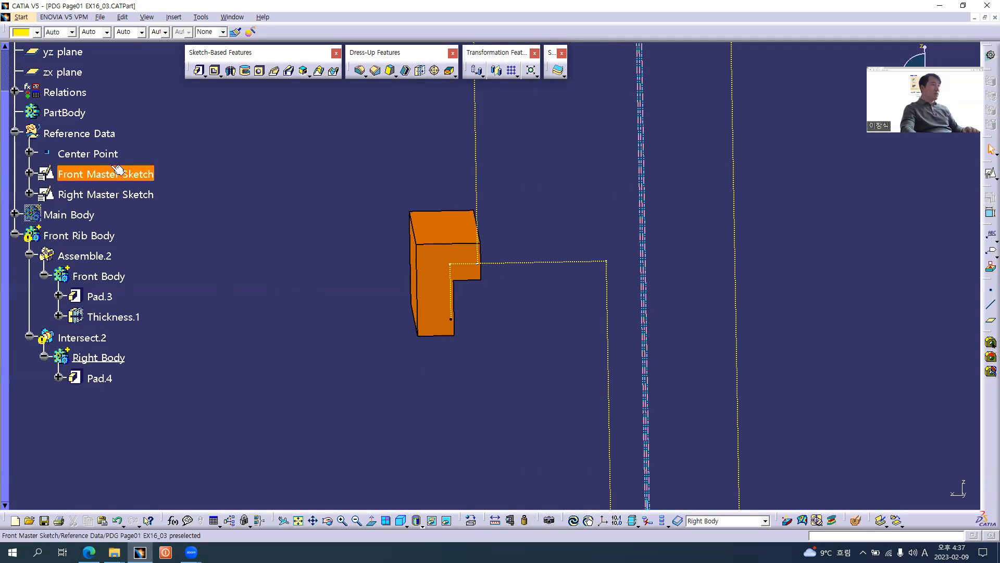
Hide the Reference Data geometrical set and view the hook pad at an angle.
right_click(88, 135)
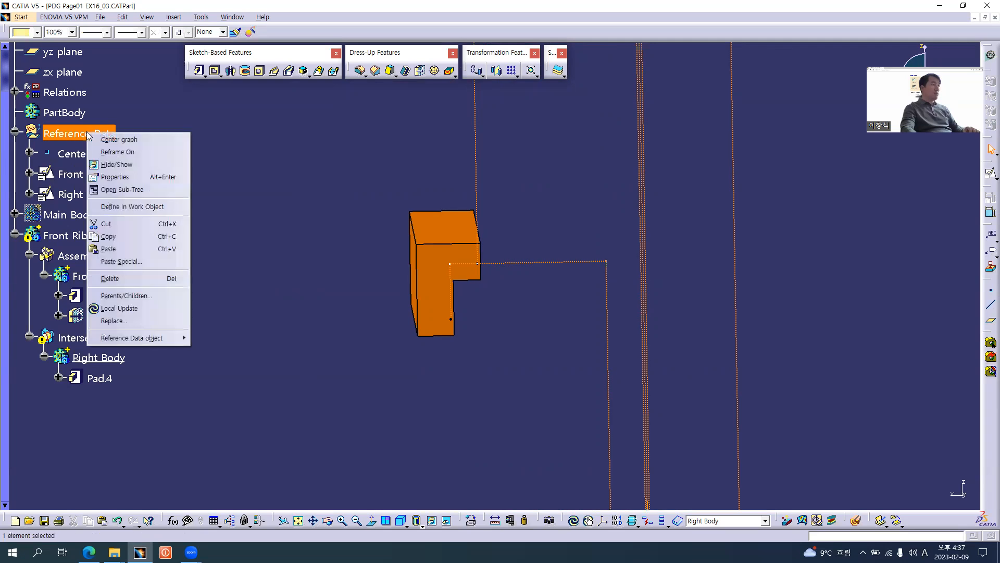
left_click(118, 164)
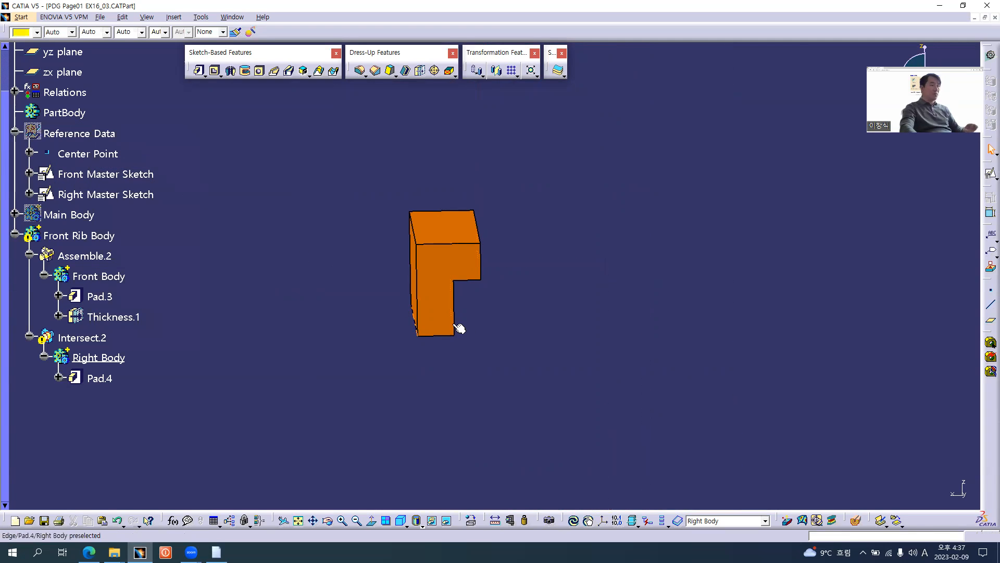
middle_click_drag(502, 276, 470, 373)
Make the Front Body inside Assemble.2 the in-work object and turn it so its flat front face can be seen.
left_click(97, 276)
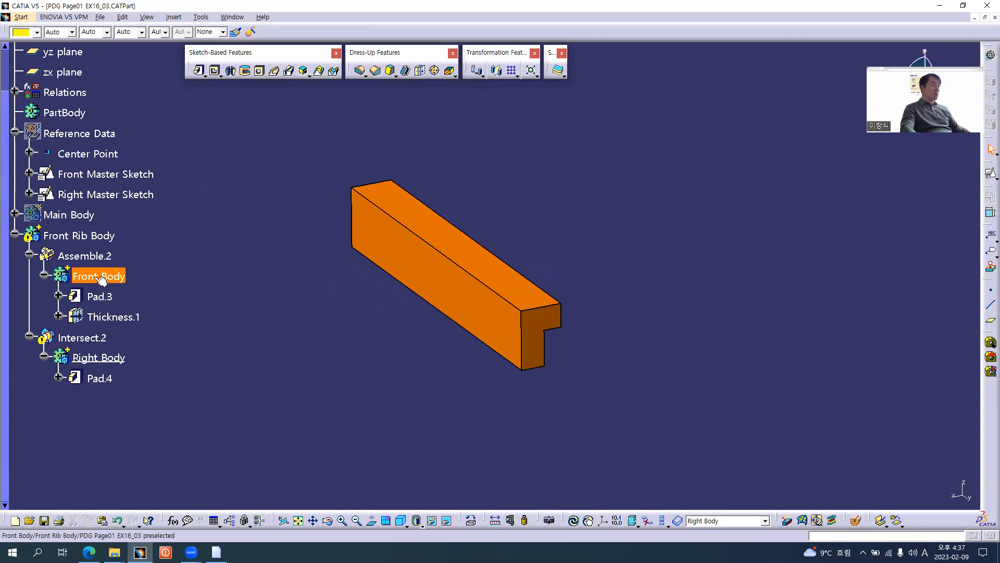
right_click(95, 276)
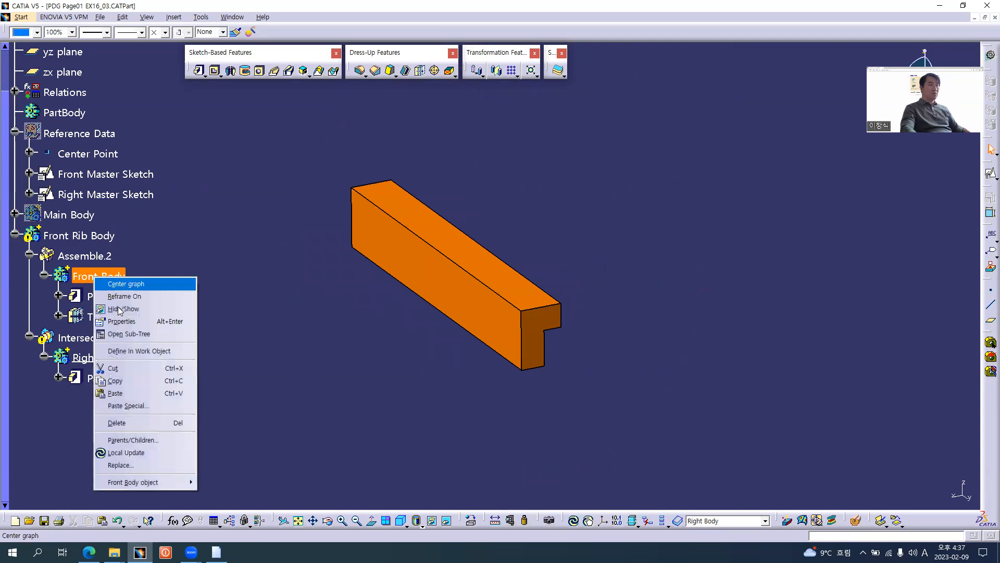
left_click(146, 352)
middle_click_drag(384, 328, 495, 324)
left_click(495, 324)
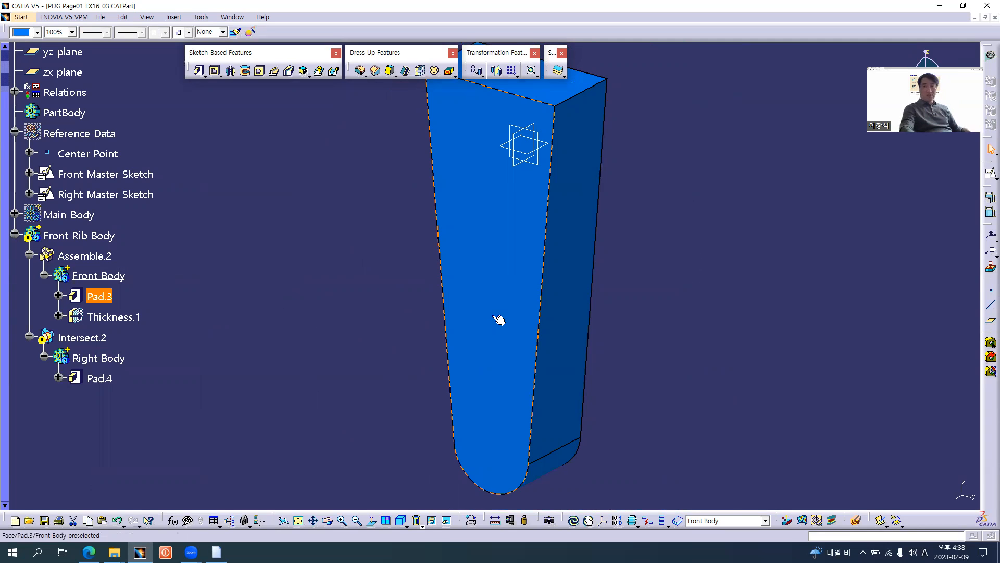
Start a new Thickness feature in the Front Body and choose its flat front face as the default thickness face.
left_click(399, 108)
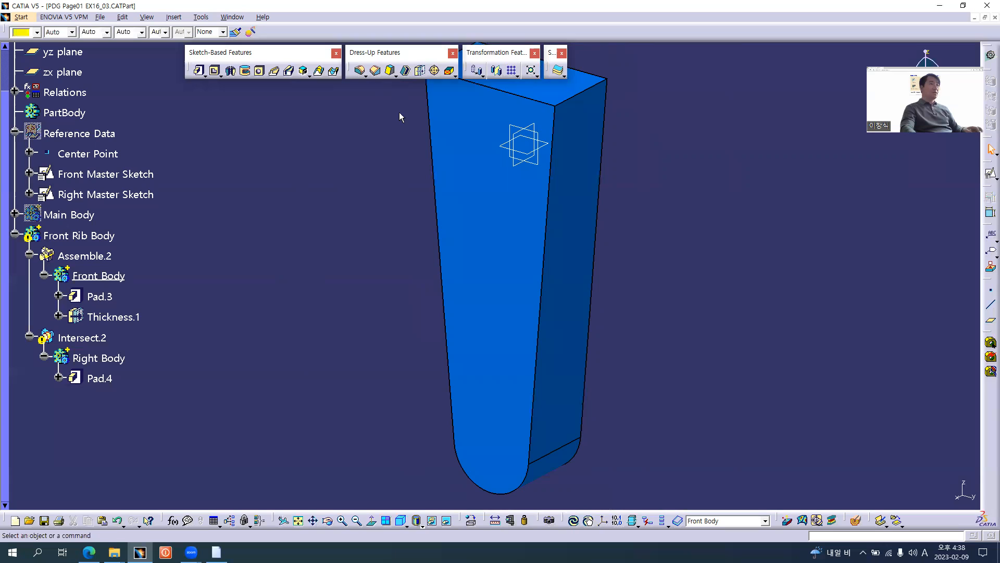
left_click(420, 73)
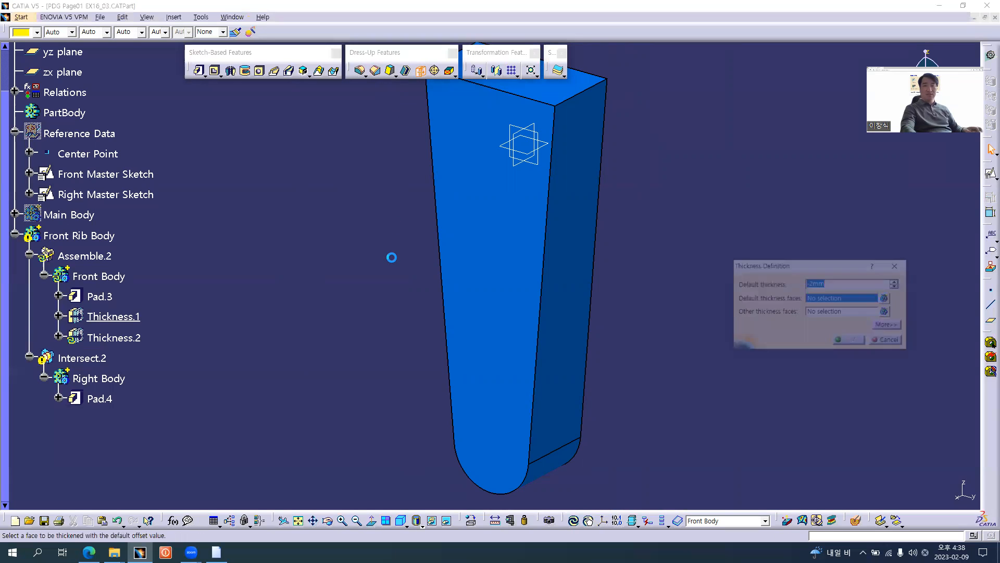
left_click(522, 272)
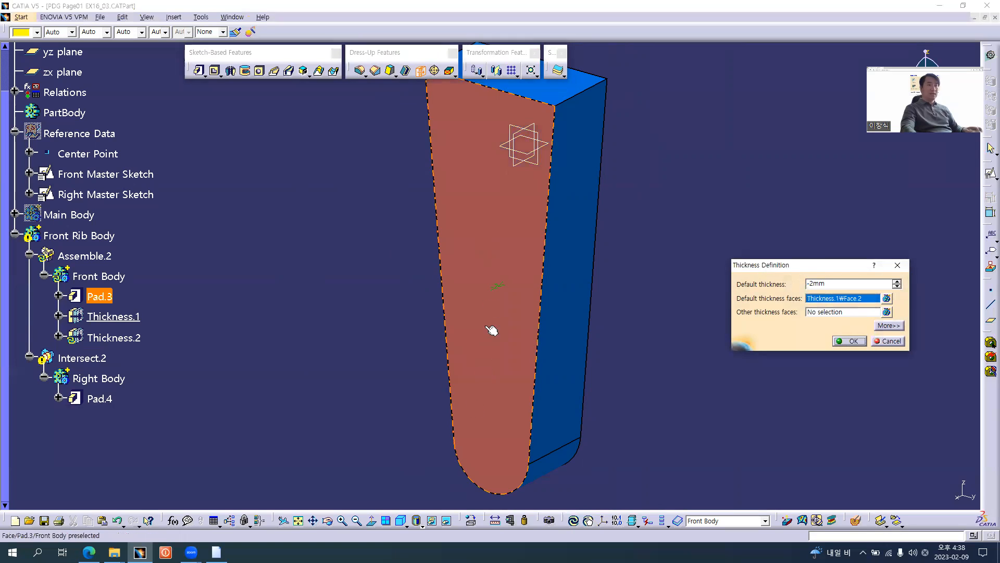
middle_click_drag(605, 370, 640, 359)
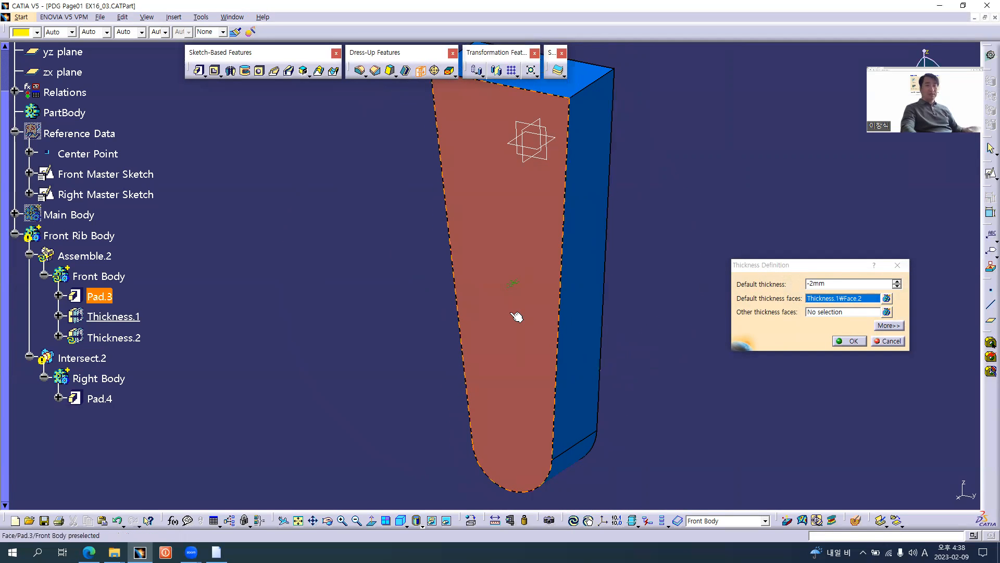
Check the hook's horizontal dimensions in Detail B of the drawing in the browser and return to CATIA.
key("alt+Tab")
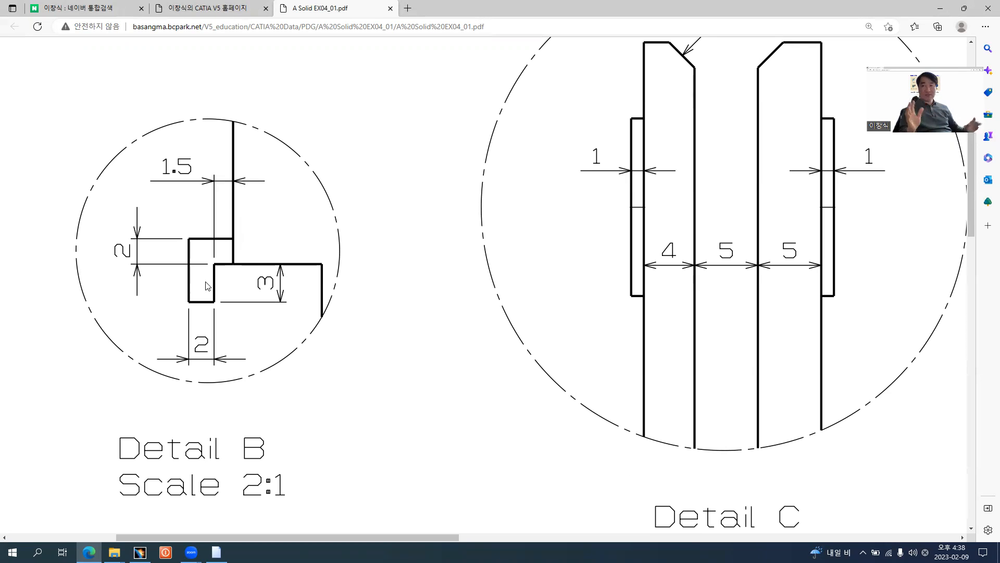
key("alt+Tab")
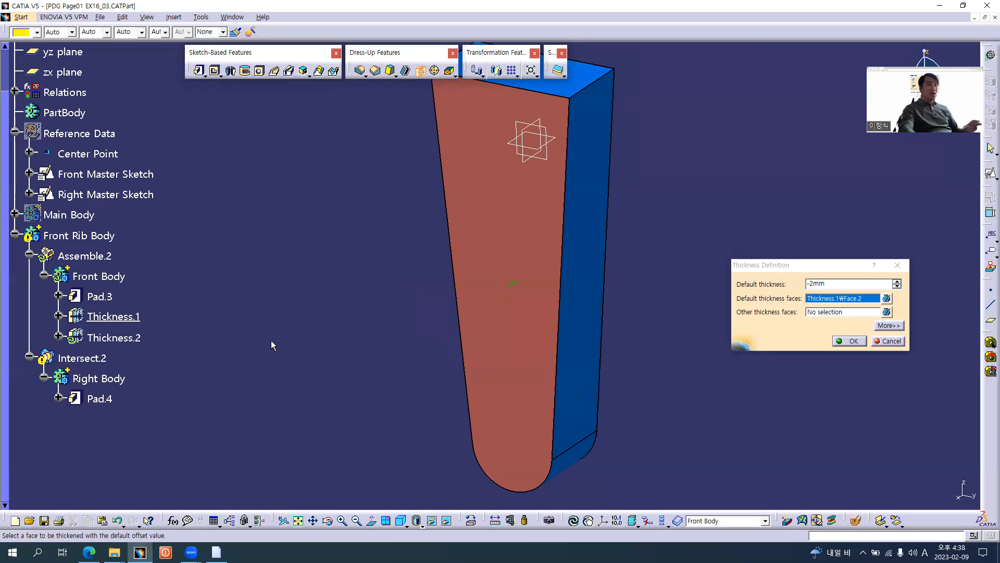
key("alt+Tab")
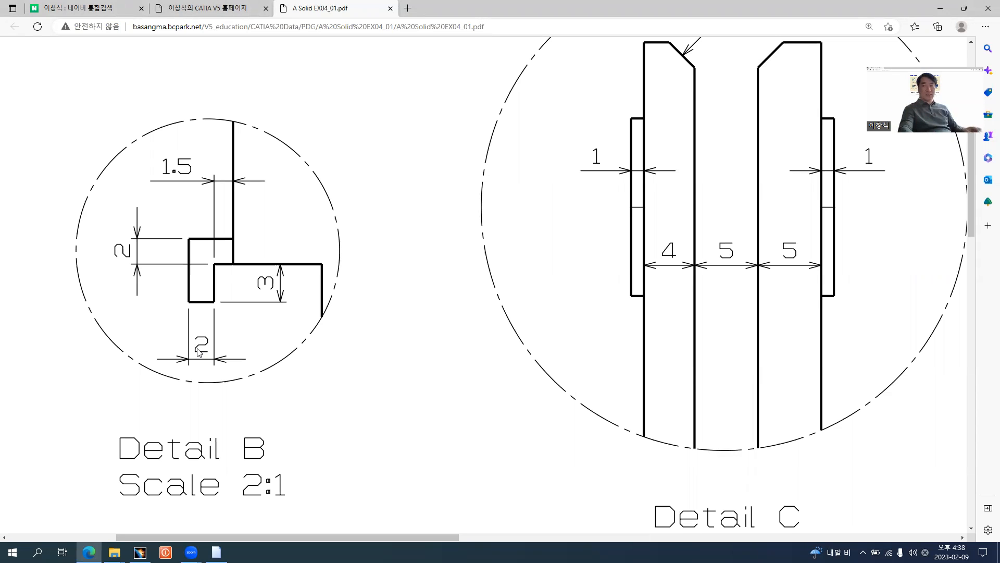
key("alt+Tab")
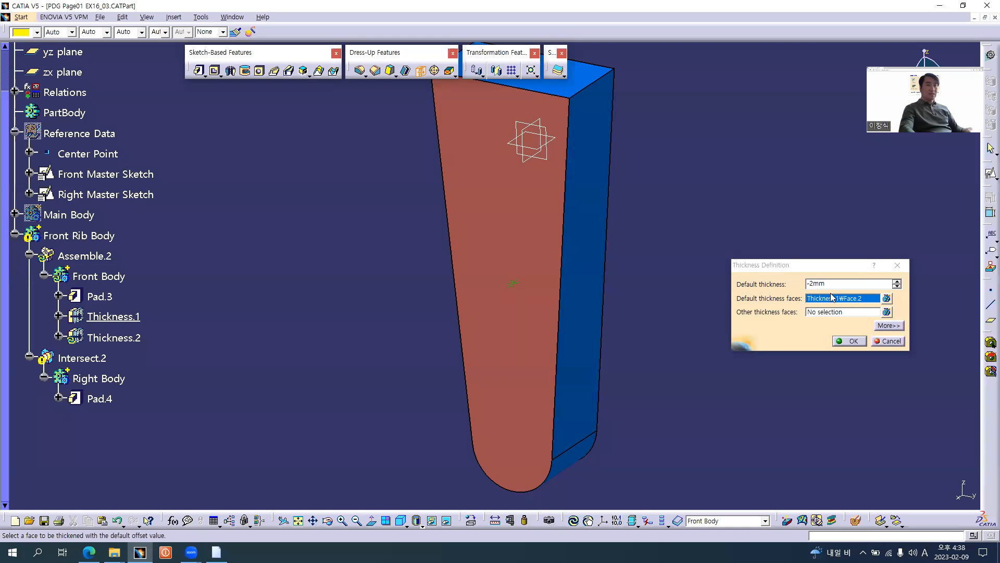
Open the formula for the new feature's default thickness and display the Right Master Sketch's dimensions around the hook.
right_click(829, 284)
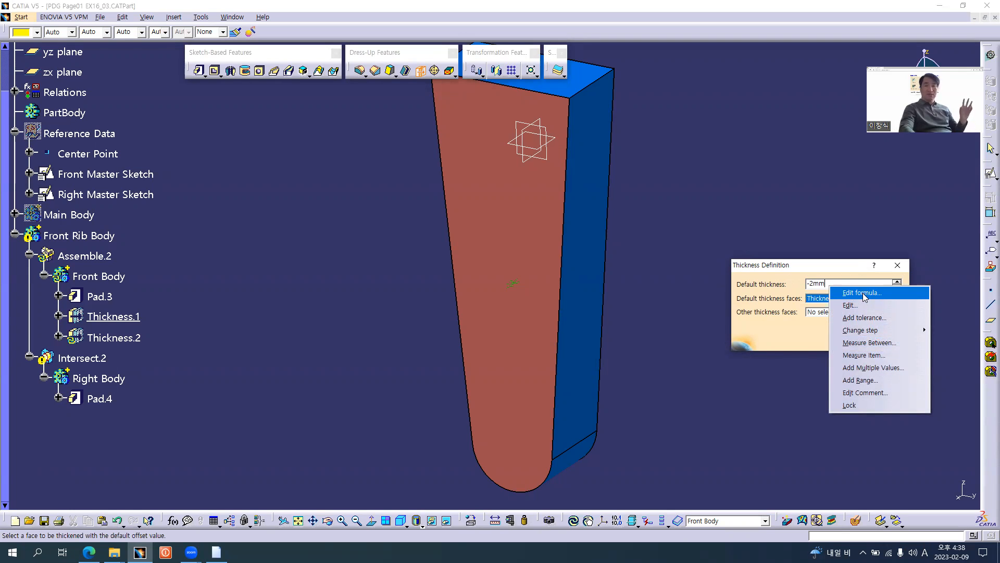
left_click(863, 294)
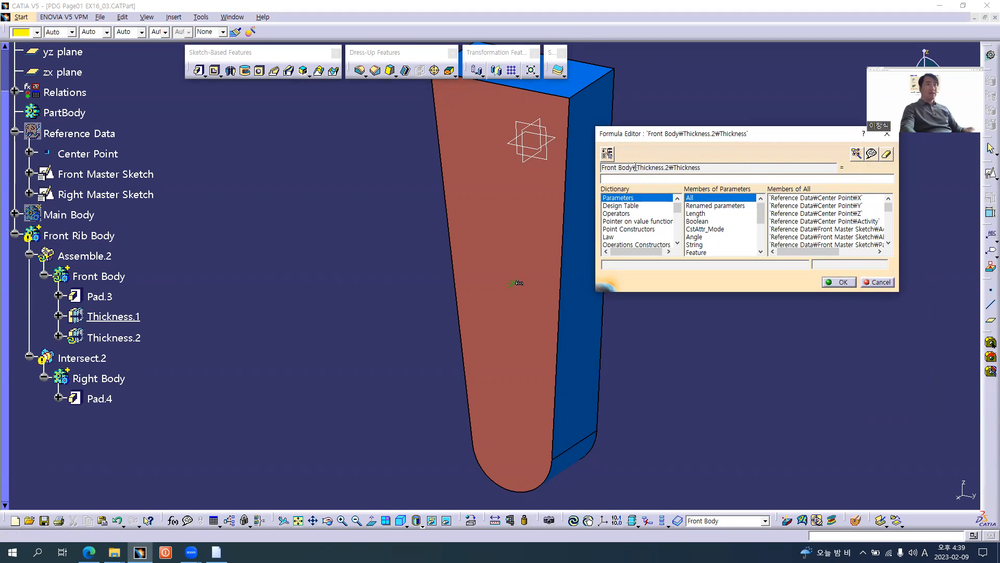
left_click_drag(675, 167, 839, 175)
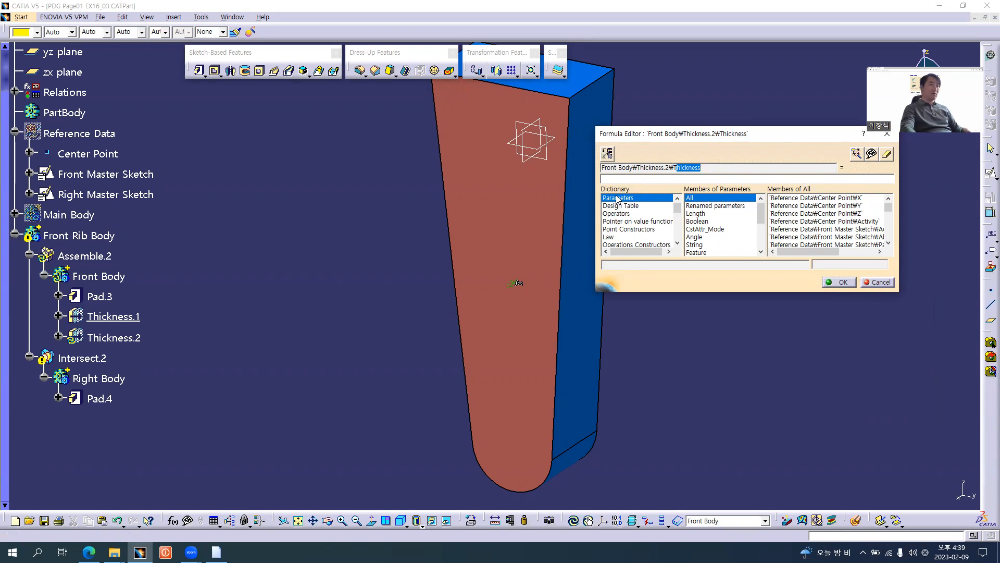
left_click(317, 339)
middle_click_drag(427, 325, 412, 343)
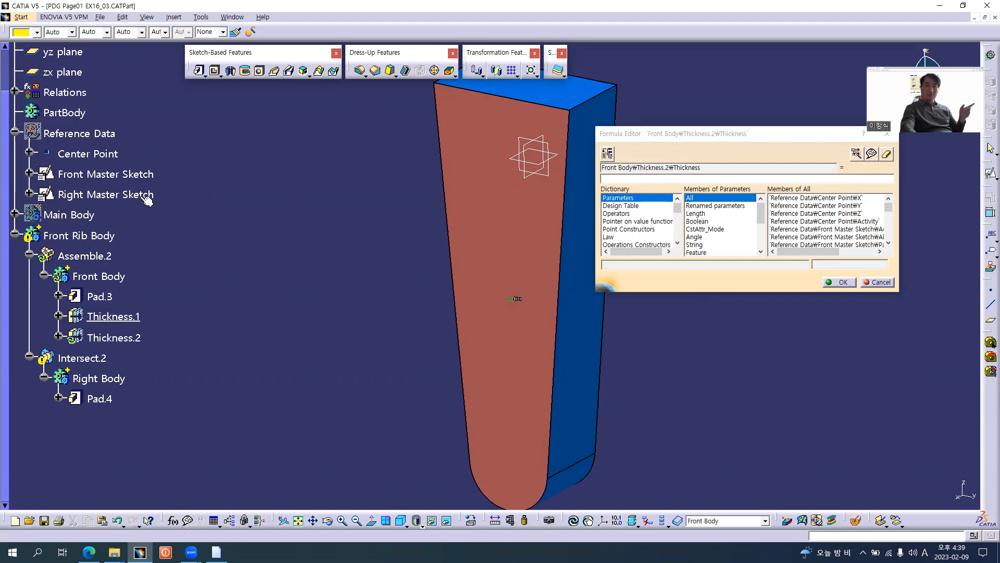
left_click(166, 196)
middle_click_drag(355, 200, 279, 236)
middle_click_drag(433, 437, 400, 354)
mouse_move(460, 379)
middle_mouse_down()
mouse_move(449, 404)
mouse_move(428, 382)
mouse_move(453, 322)
mouse_move(489, 304)
mouse_move(474, 342)
mouse_move(495, 335)
mouse_move(484, 318)
middle_mouse_up()
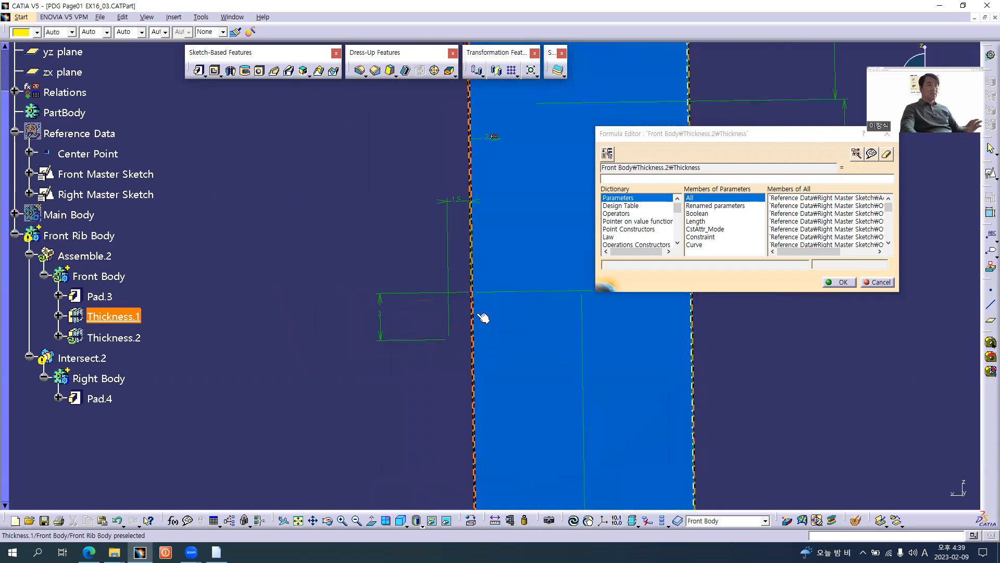
Recheck Detail B in the browser, then start the thickness formula in CATIA with the Right Master Sketch's 1.5 mm offset and a plus sign.
key("alt+Tab")
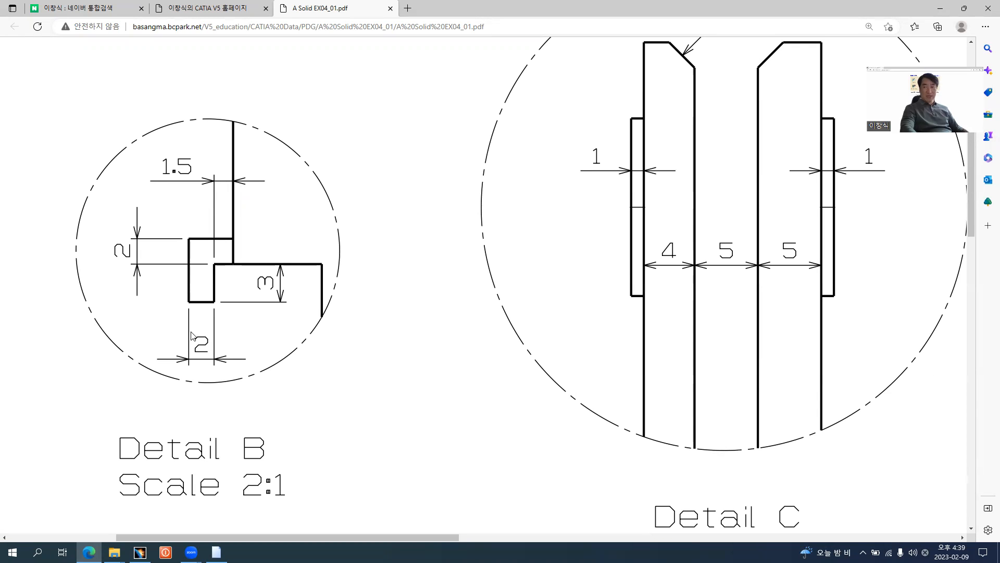
key("alt+Tab")
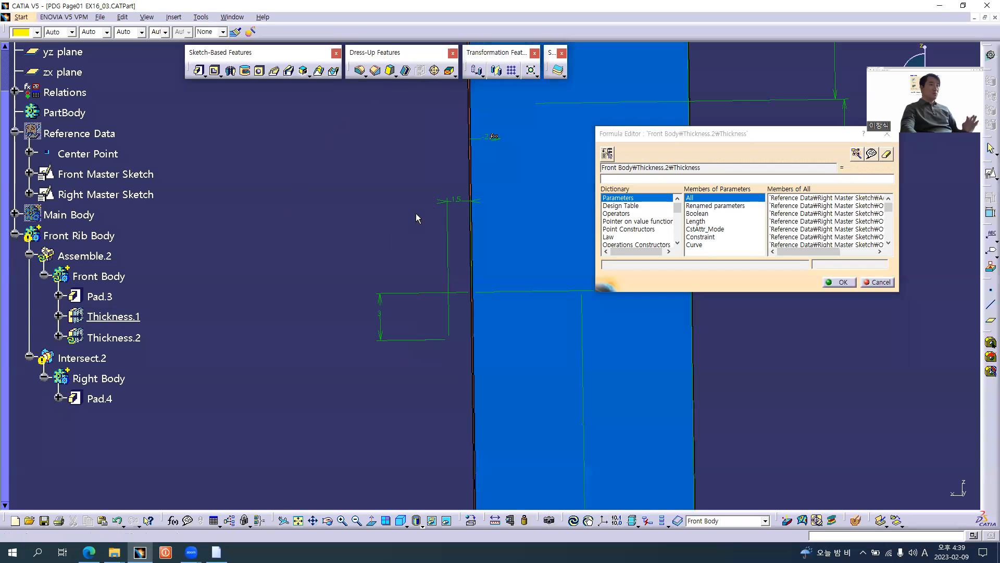
left_click(455, 199)
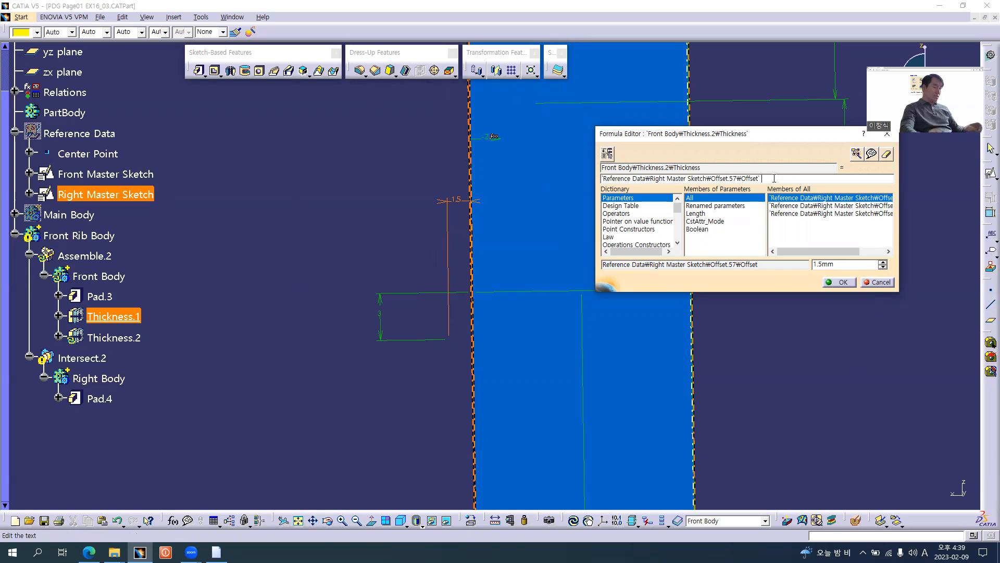
type("+")
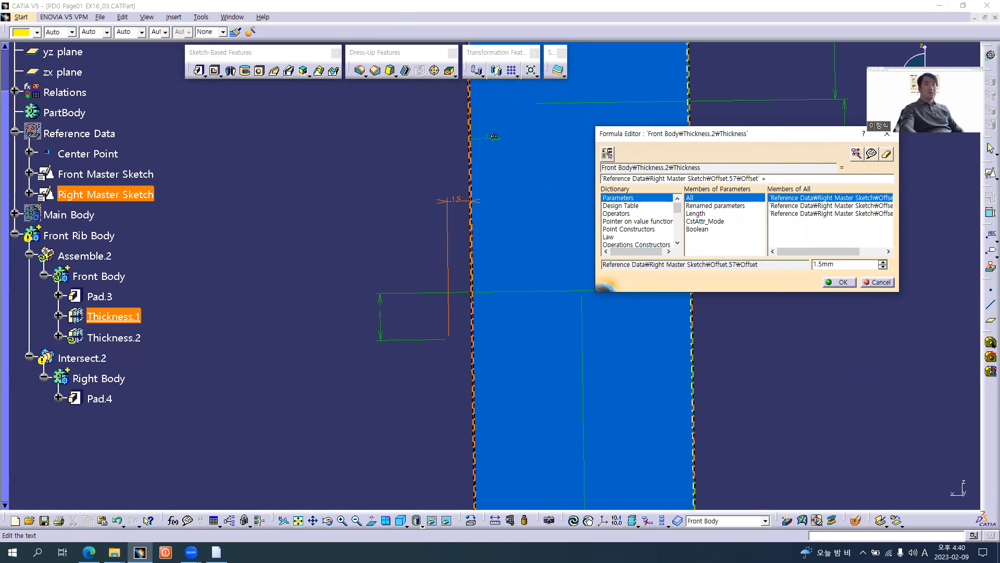
Check Detail B in the browser again, complete the formula in CATIA with Pad.4's ThickThin2, and apply the Thickness to the Front Body.
key("alt+Tab")
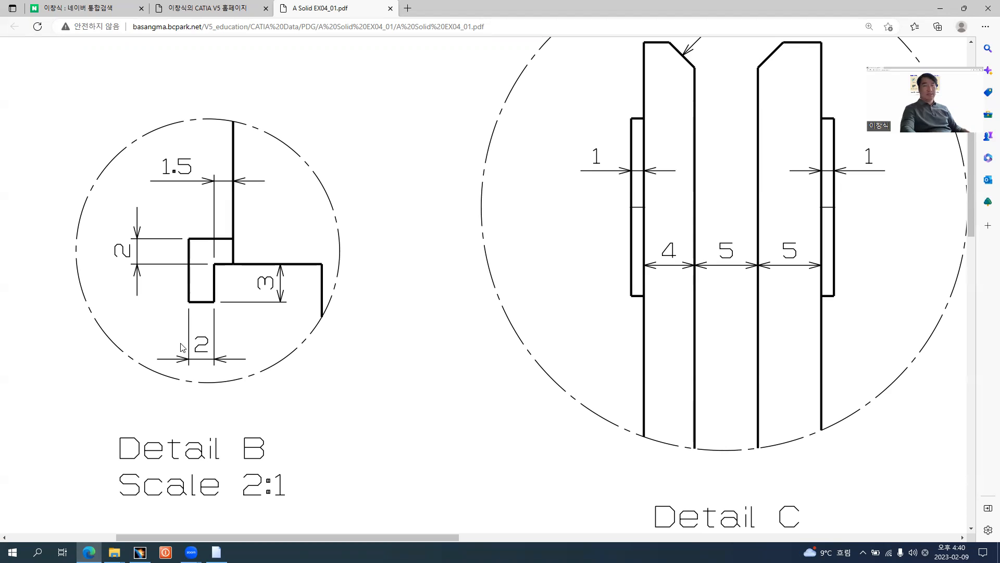
key("alt+Tab")
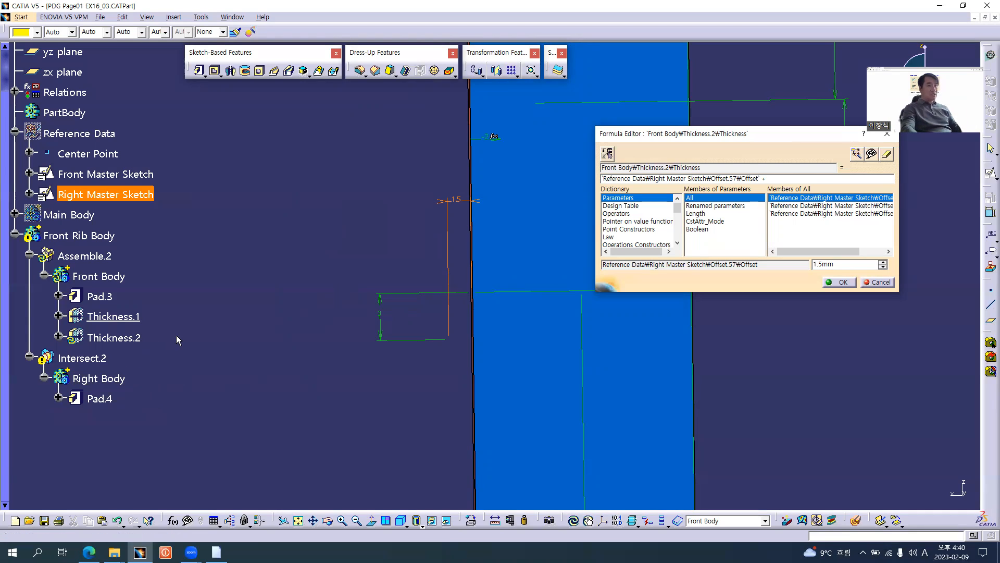
left_click(103, 399)
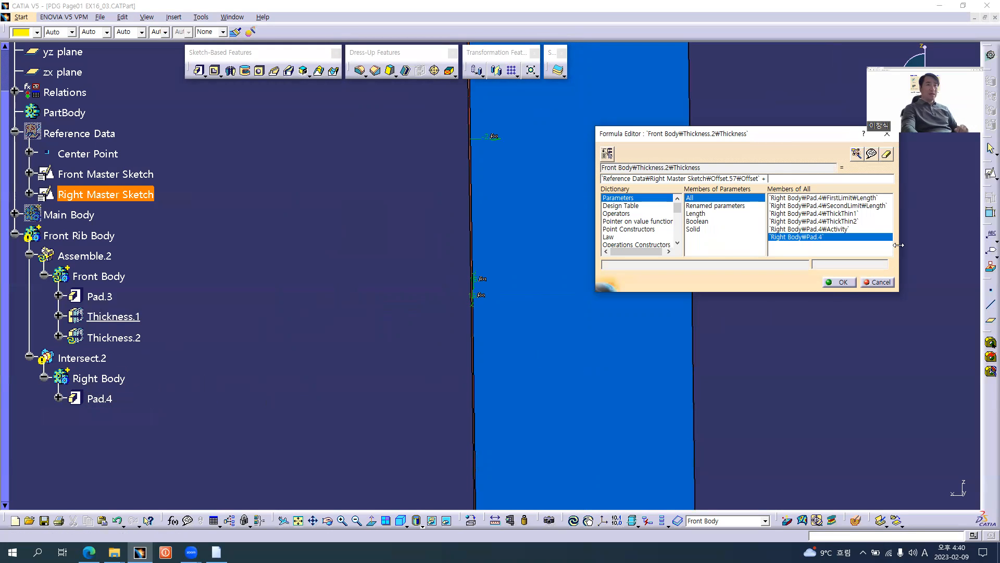
left_click_drag(898, 244, 960, 243)
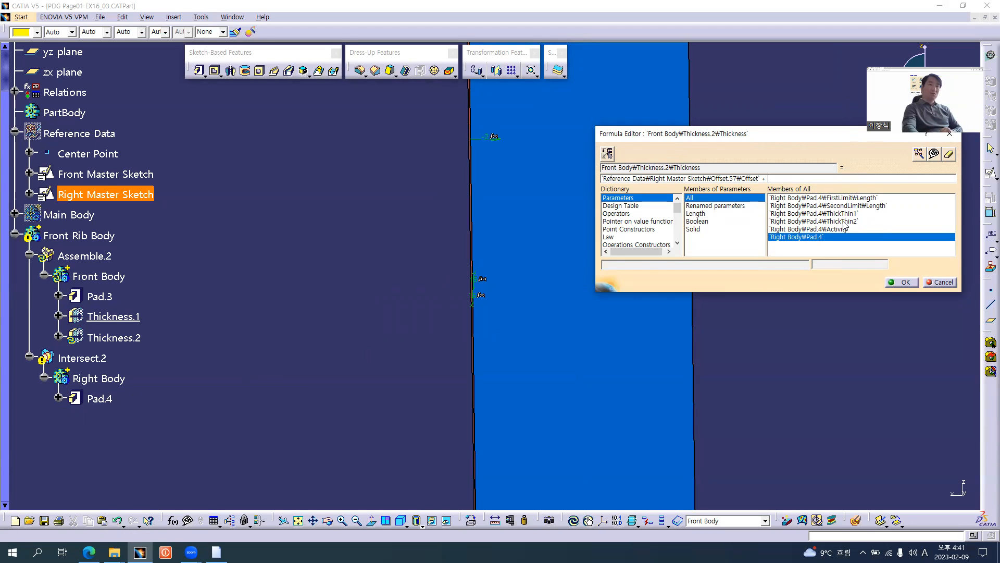
double_click(844, 221)
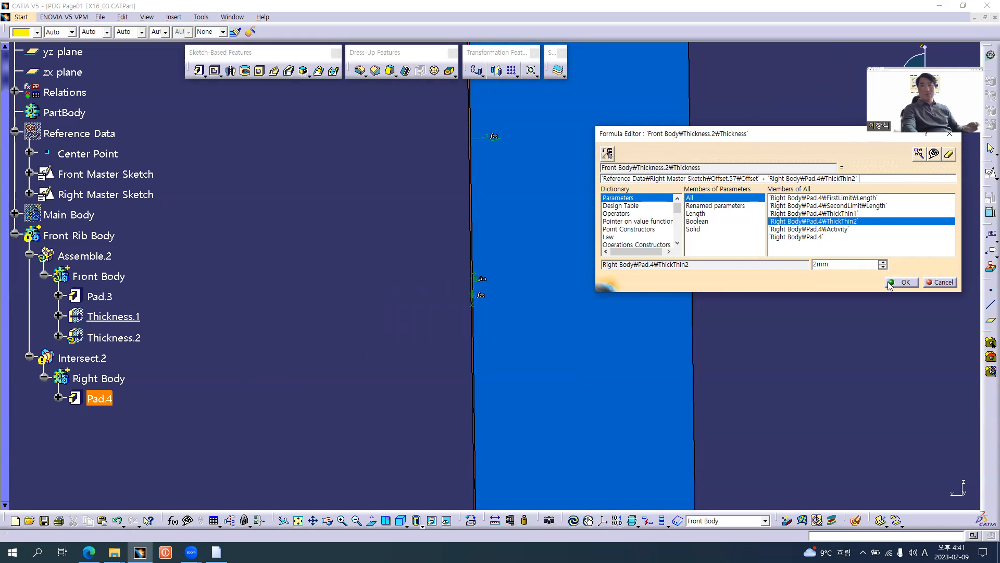
left_click(909, 282)
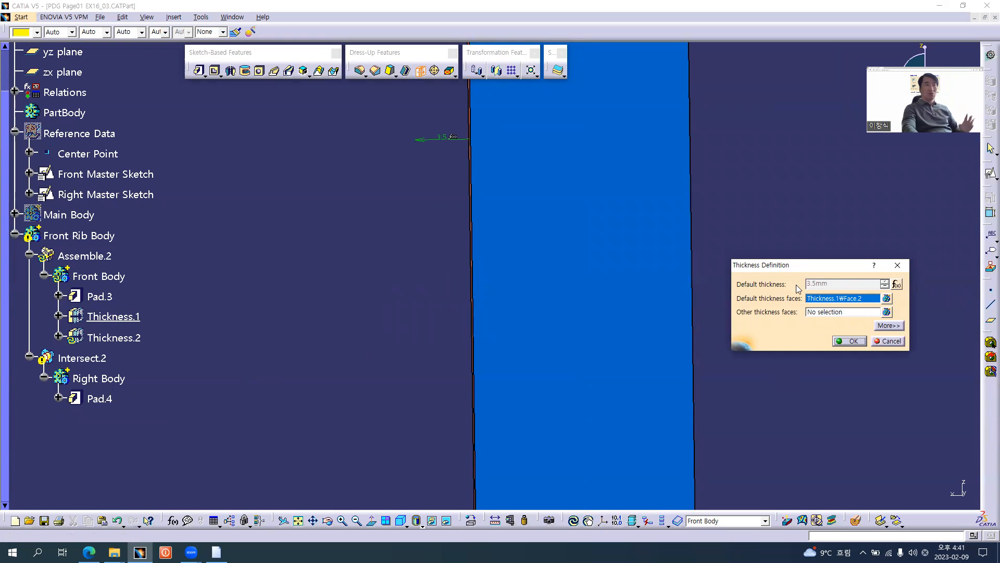
middle_click_drag(571, 294, 345, 330, "ctrl")
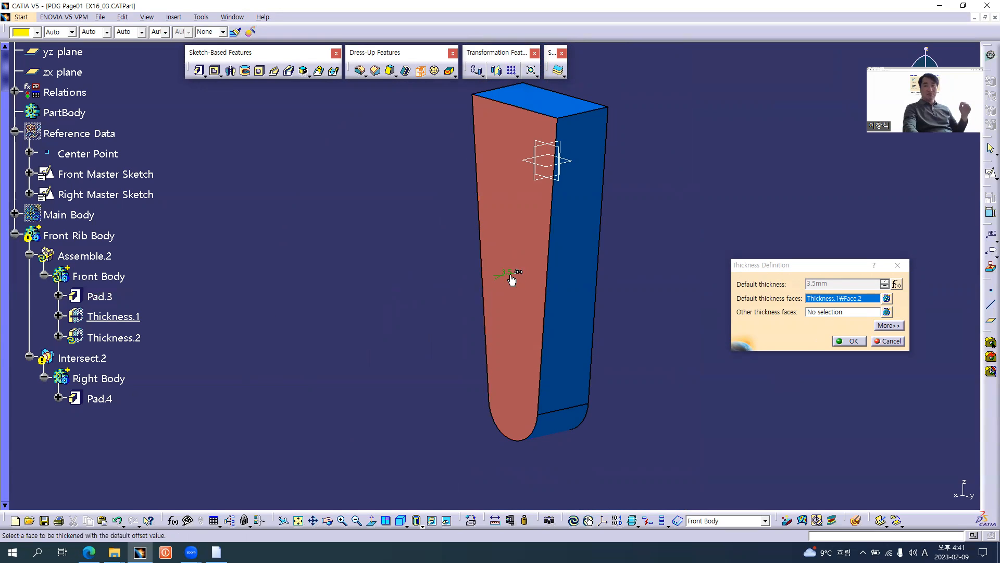
left_click(850, 341)
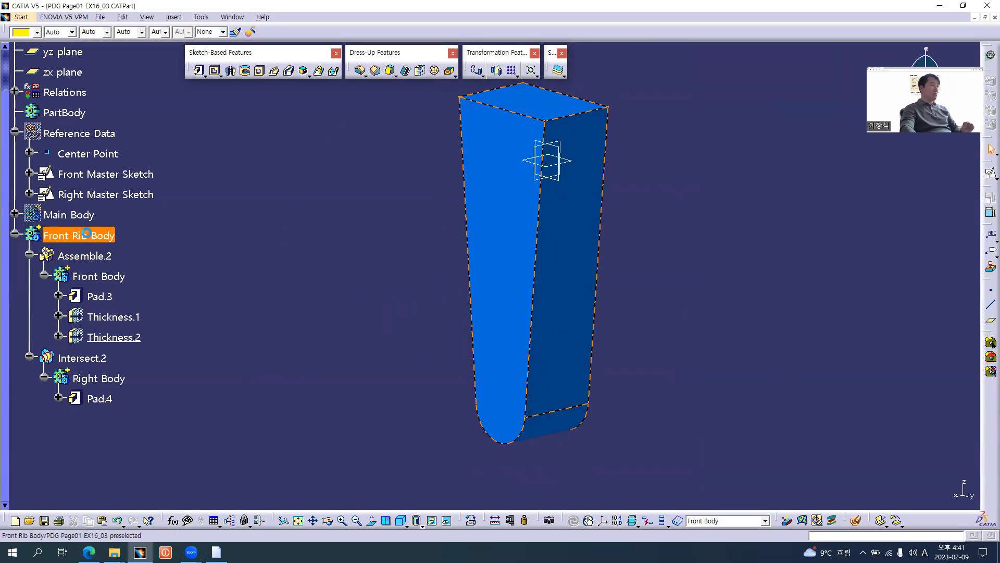
Make the Front Rib Body the in-work object and view the intersected hook at an angle.
right_click(88, 237)
left_click(132, 308)
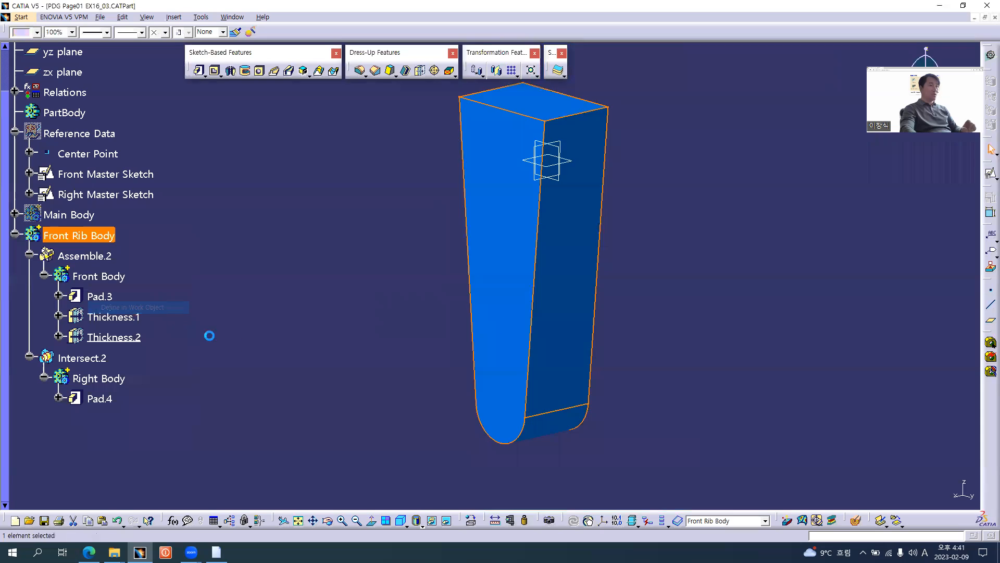
middle_click_drag(512, 366, 512, 237)
middle_click_drag(544, 375, 512, 295)
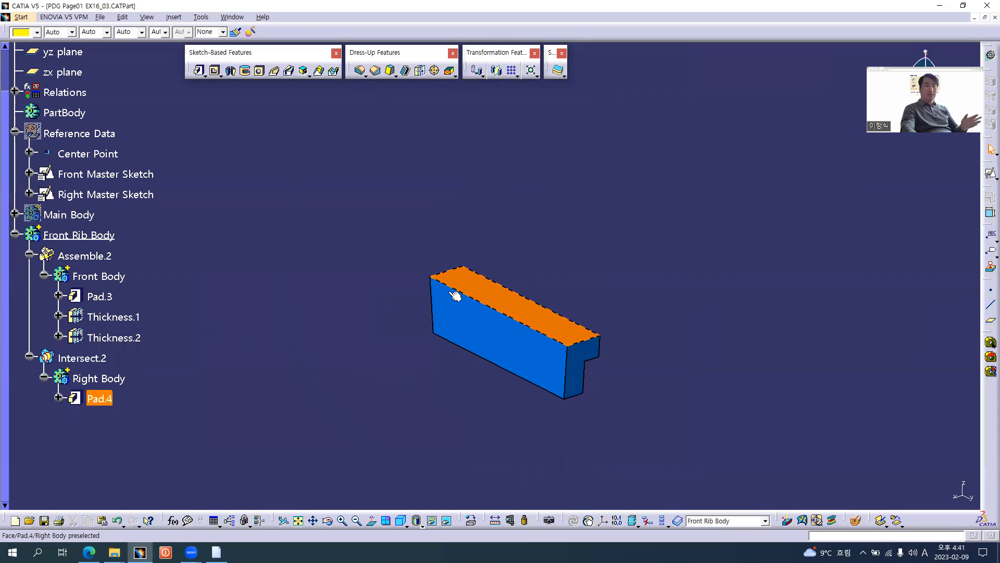
Show the Main Body, inspect how the hook sits against it, and collapse the Front Body branch in the tree.
right_click(54, 214)
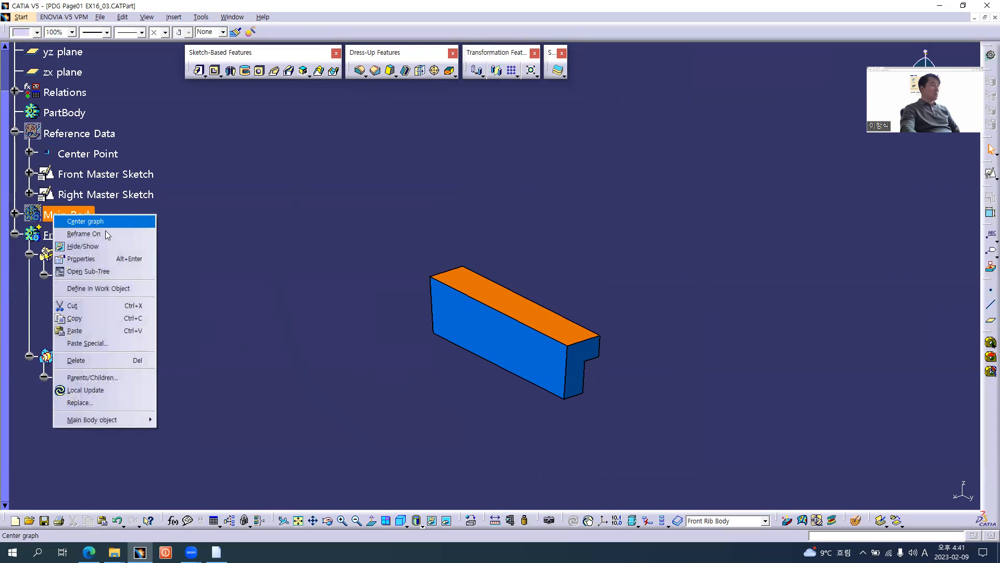
left_click(109, 246)
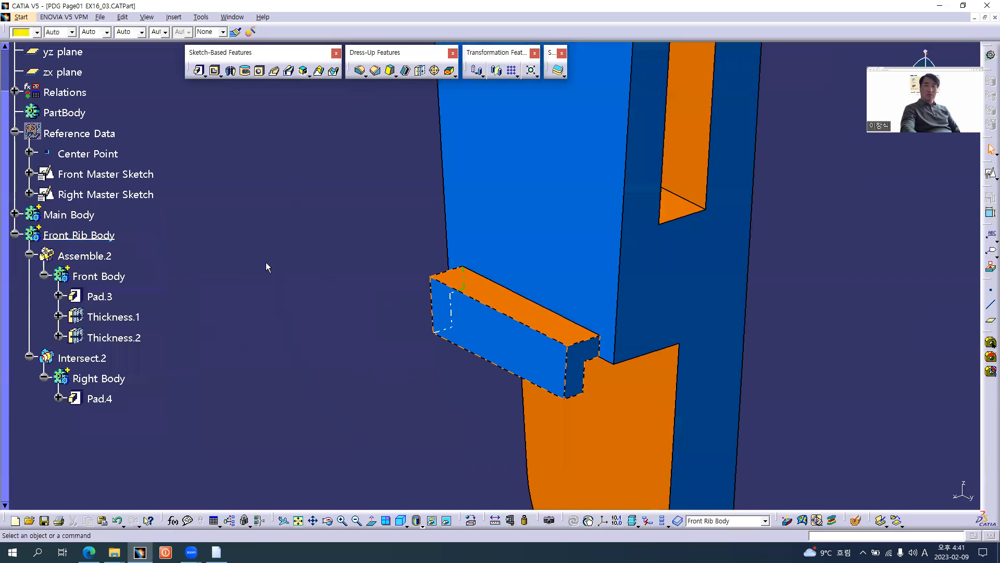
middle_click_drag(444, 342, 424, 324)
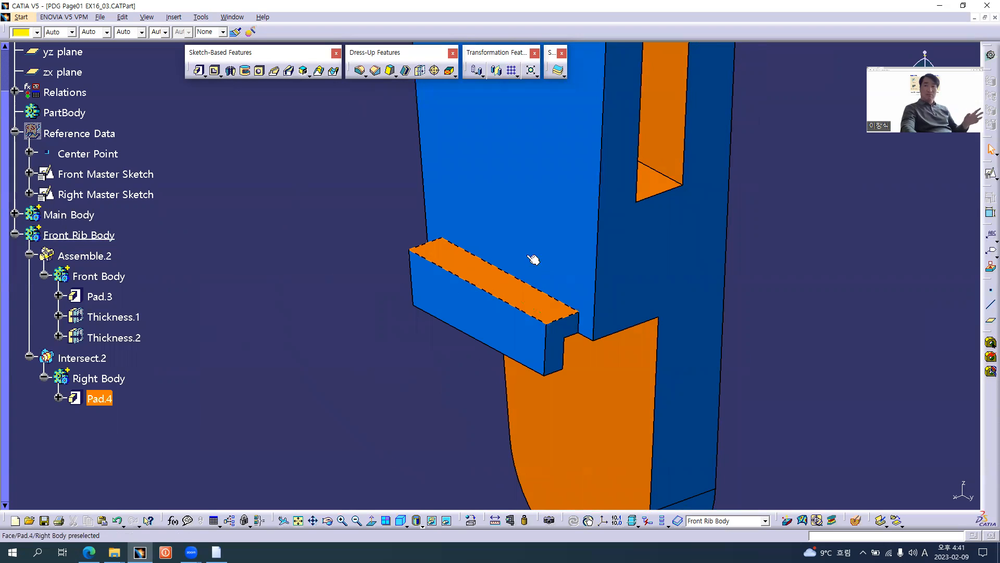
middle_click_drag(509, 326, 304, 327)
middle_click_drag(465, 240, 476, 251)
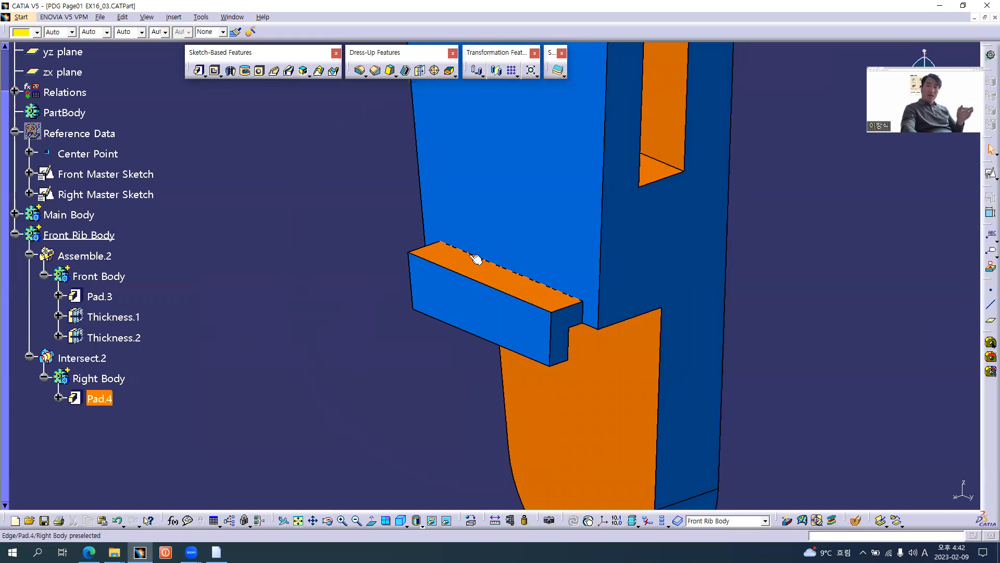
left_click(44, 276)
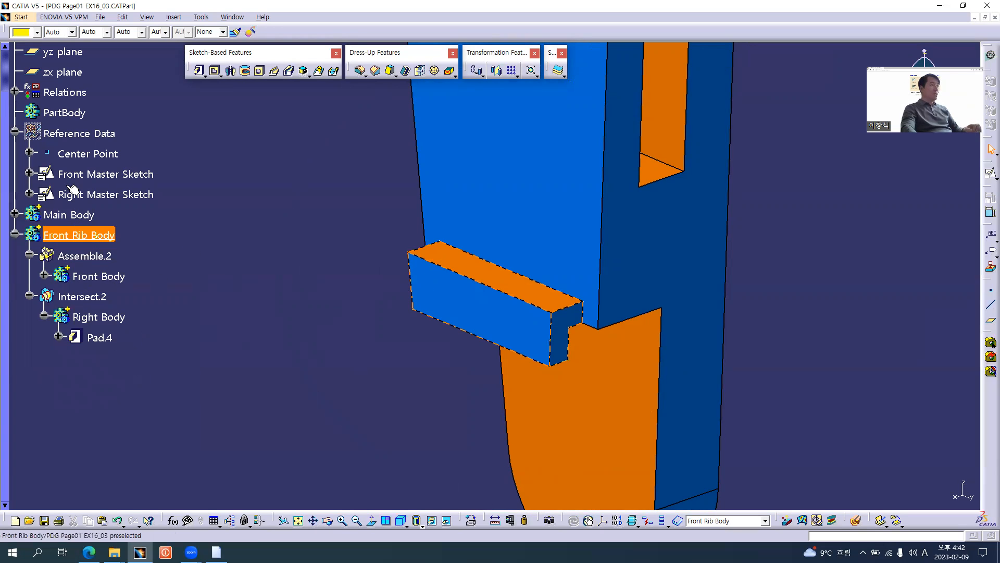
Show the Reference Data set so its master sketches display over the bracket and hook.
right_click(76, 134)
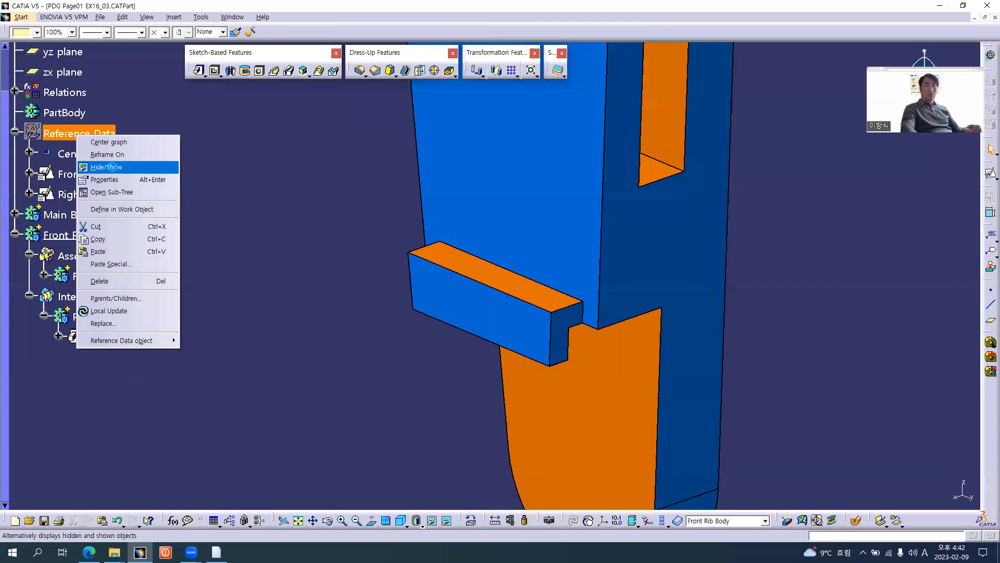
left_click(109, 167)
mouse_move(373, 297)
middle_mouse_down()
mouse_move(382, 302)
mouse_move(349, 282)
mouse_move(288, 279)
mouse_move(317, 275)
mouse_move(260, 263)
middle_mouse_up()
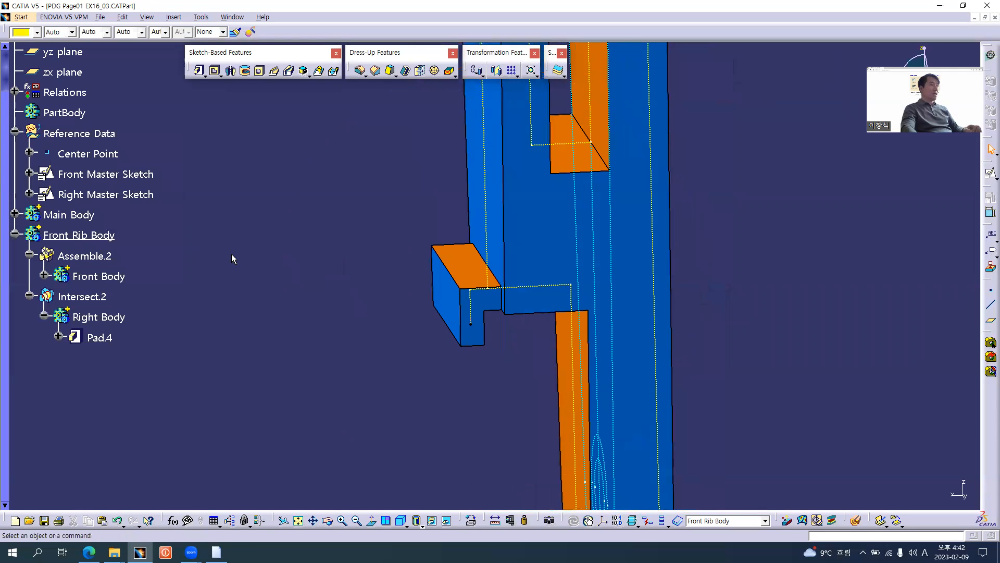
In the Right Master Sketch, set the hook's horizontal offset to 3 mm and its vertical length to 6 mm, and update the model.
double_click(112, 195)
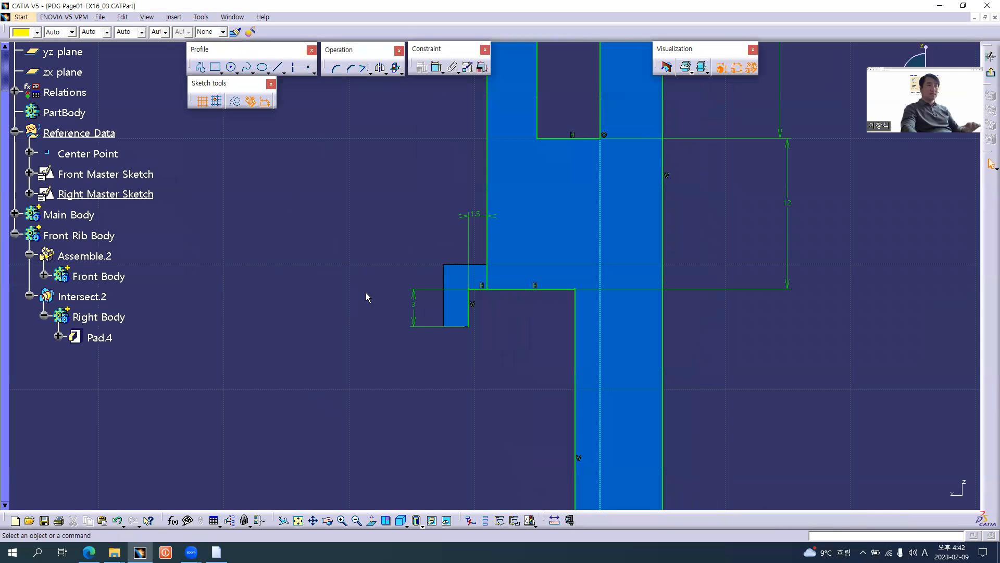
double_click(479, 217)
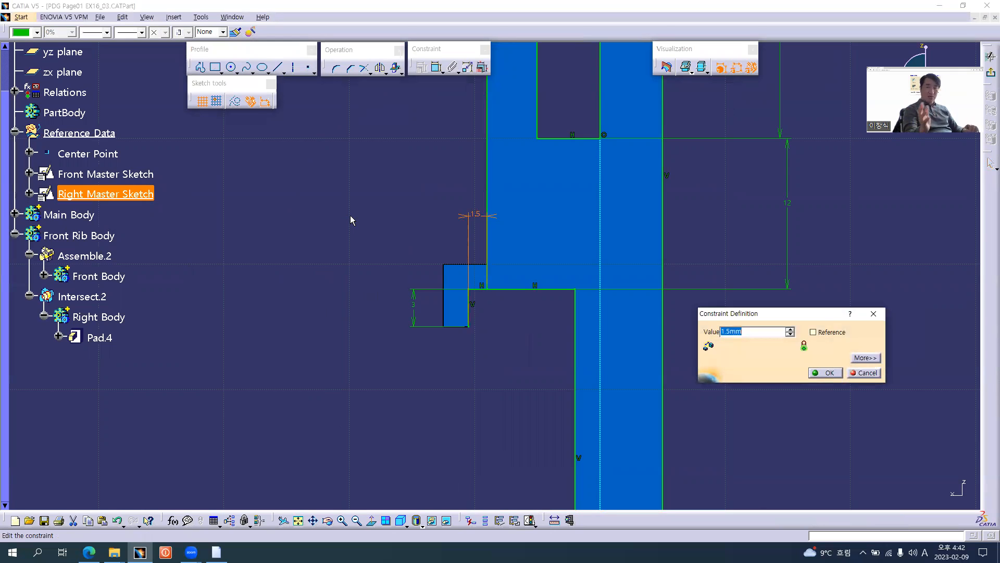
type("3")
key("Return")
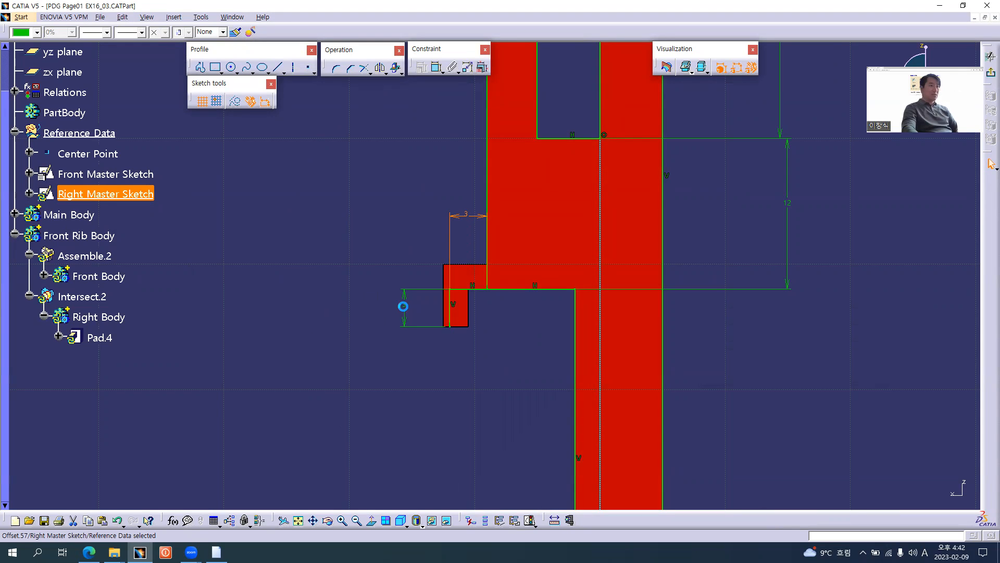
double_click(404, 304)
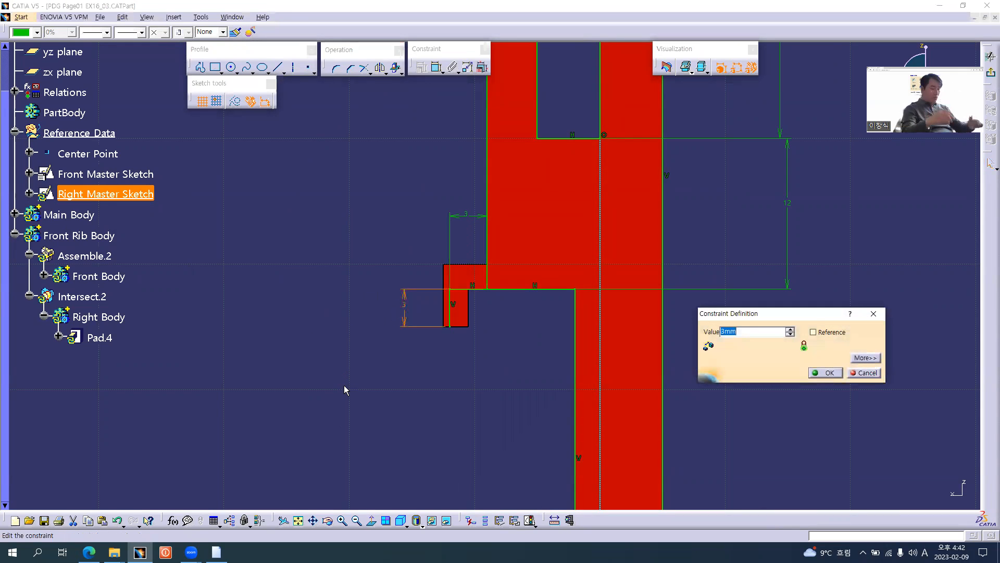
type("6")
key("Return")
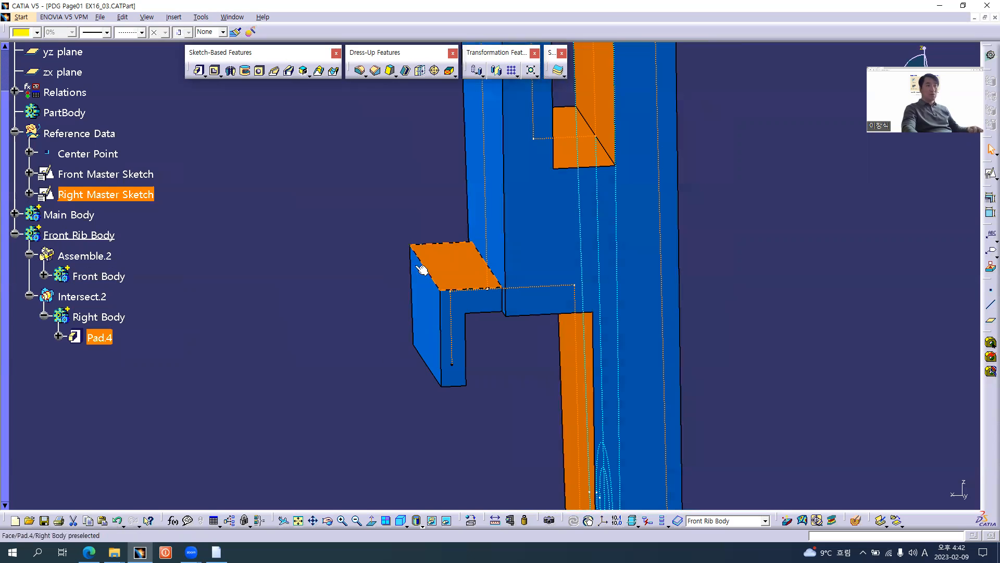
mouse_move(498, 357)
middle_mouse_down()
mouse_move(431, 292)
mouse_move(456, 307)
mouse_move(602, 288)
mouse_move(672, 255)
mouse_move(605, 286)
mouse_move(471, 302)
mouse_move(453, 328)
mouse_move(495, 344)
middle_mouse_up()
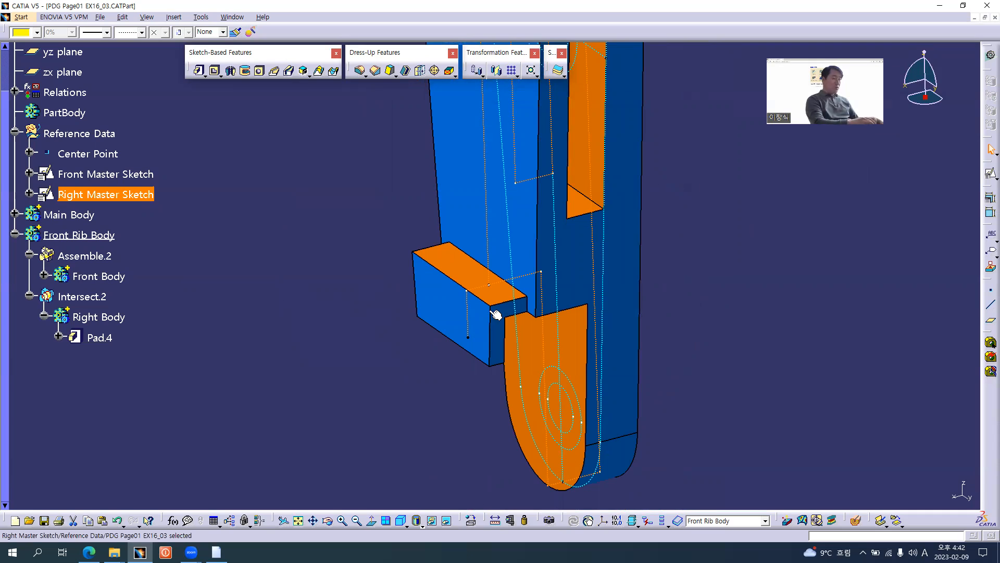
Compare the hook before and after the Right Master Sketch edits by repeatedly undoing and redoing them, ending with the edits undone.
key("ctrl+z")
key("ctrl+z")
key("ctrl+y")
key("ctrl+z")
key("ctrl+y")
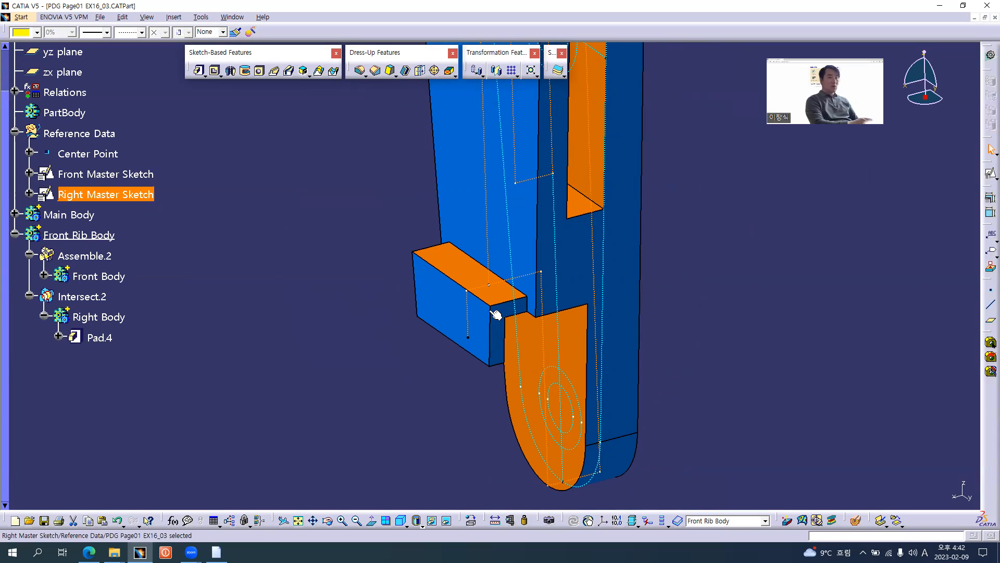
key("ctrl+z")
key("ctrl+y")
key("ctrl+z")
key("ctrl+y")
key("ctrl+z")
key("ctrl+y")
key("ctrl+z")
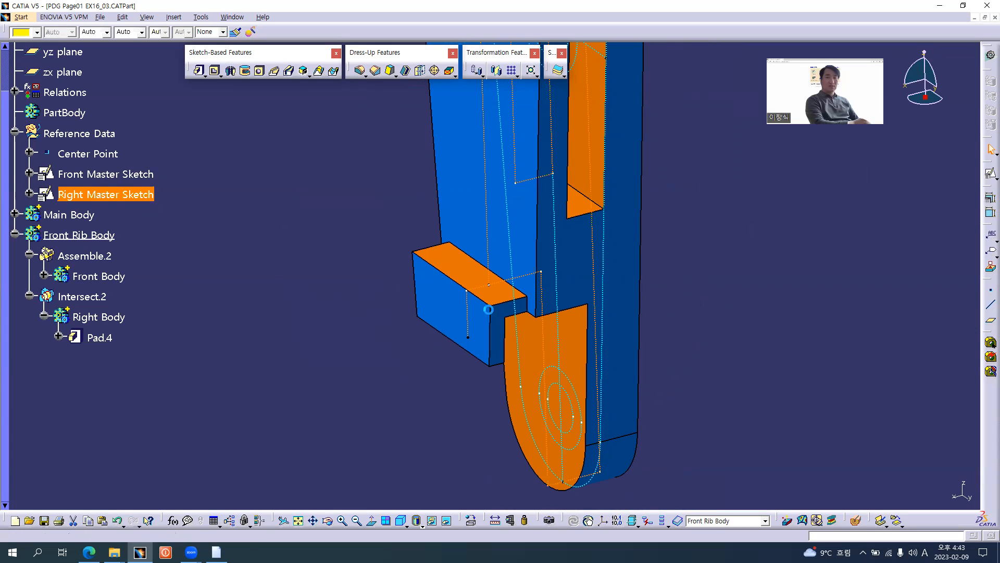
key("ctrl+y")
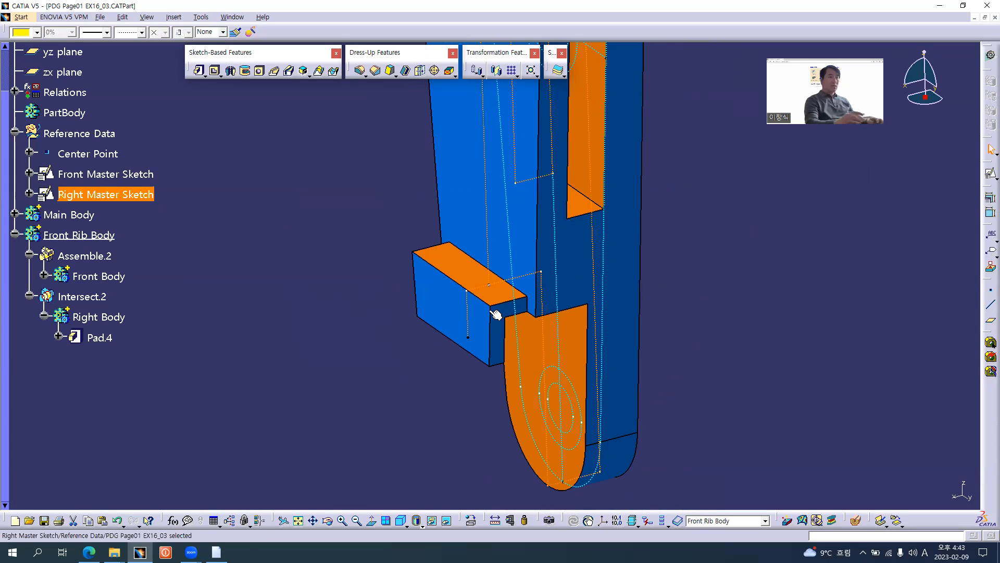
key("ctrl+z")
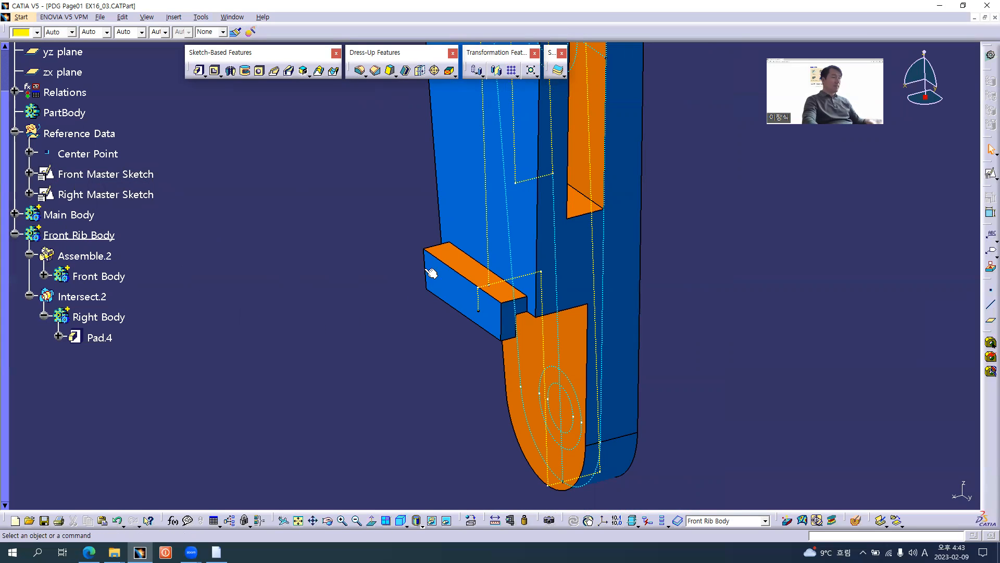
Examine the bracket's back against the side and rib views of the drawing in the browser, and return to CATIA.
middle_click_drag(432, 274, 521, 314)
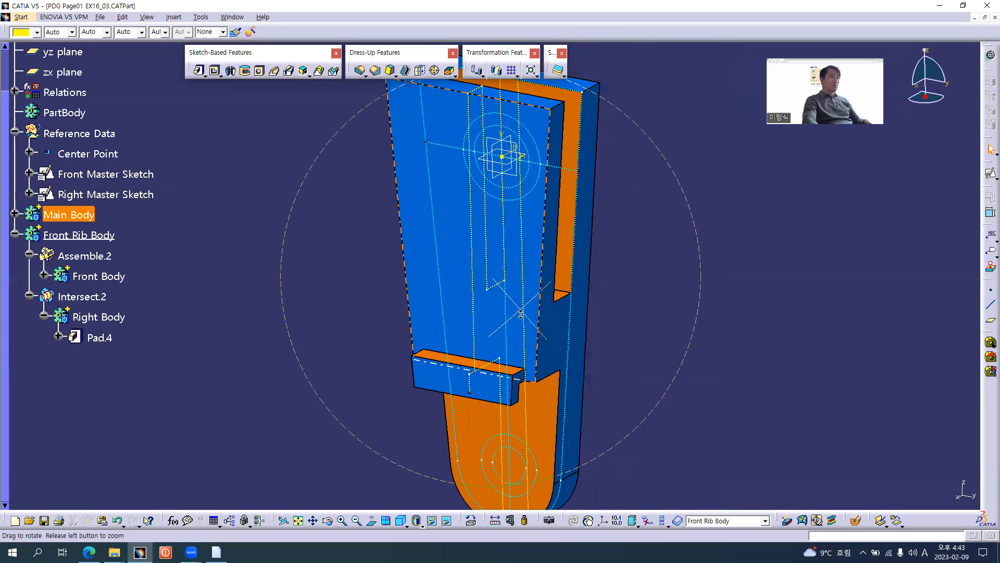
middle_click_drag(632, 328, 286, 302)
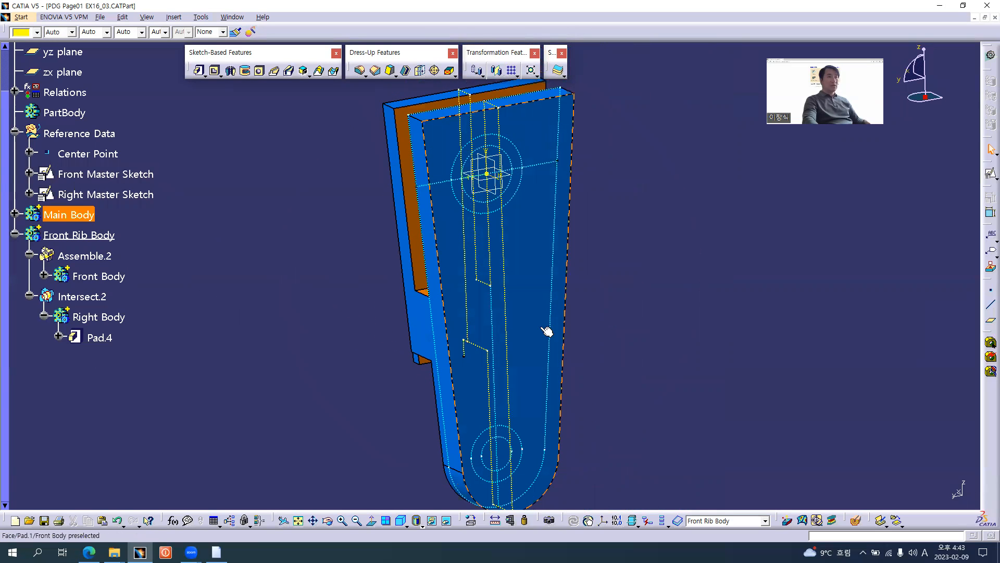
key("alt+Tab")
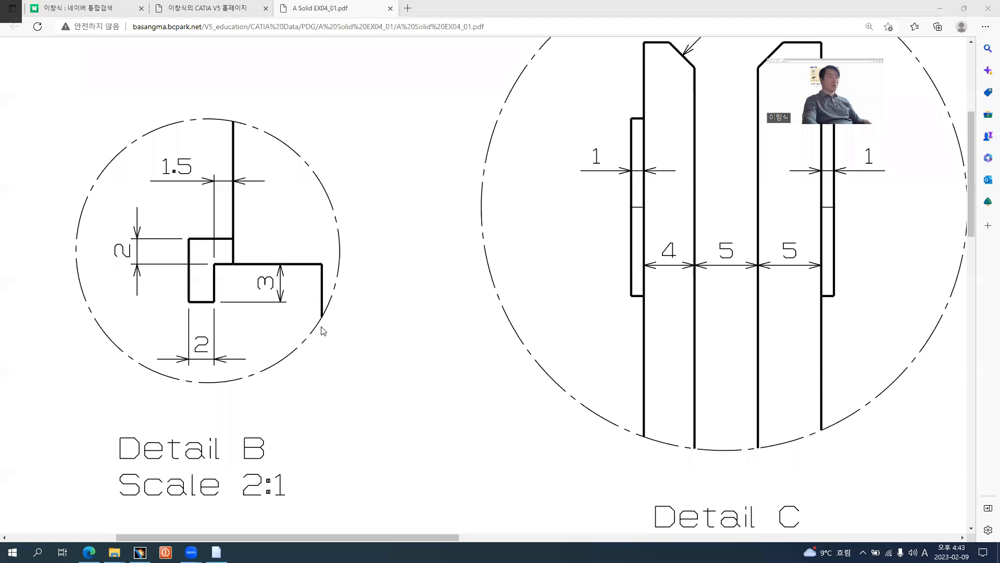
scroll(322, 331, "down", 4, "ctrl")
scroll(748, 462, "down", 5)
scroll(749, 273, "up", 4, "ctrl")
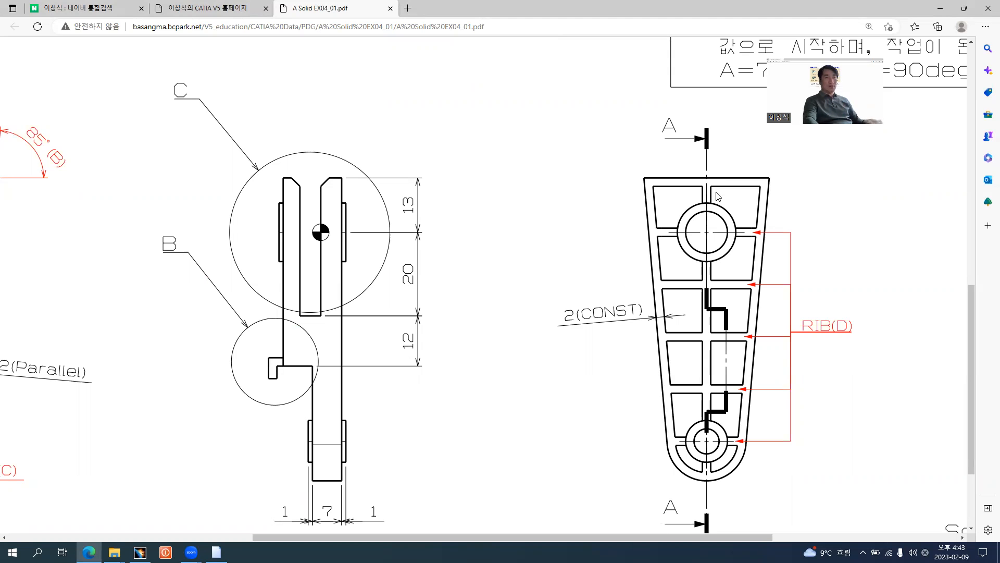
key("alt+Tab")
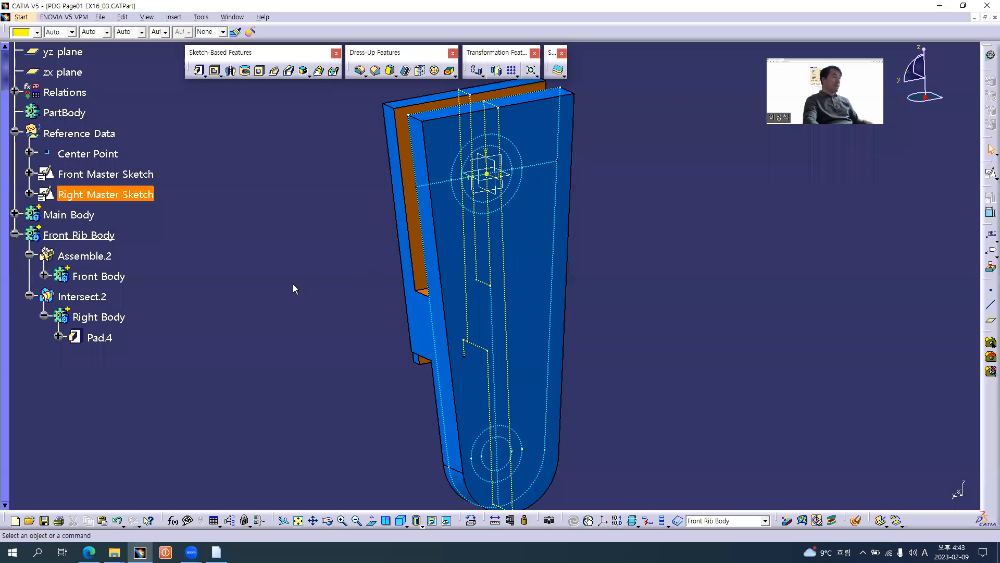
left_click(538, 375)
mouse_move(539, 375)
middle_mouse_down()
mouse_move(367, 384)
mouse_move(534, 342)
mouse_move(527, 266)
mouse_move(521, 281)
middle_mouse_up()
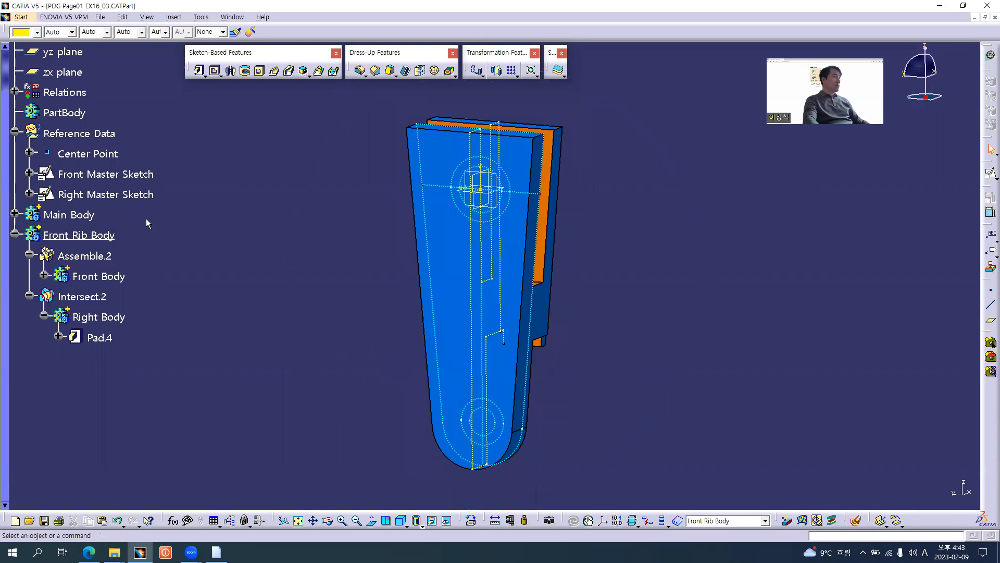
Hide the Reference Data set again.
right_click(79, 134)
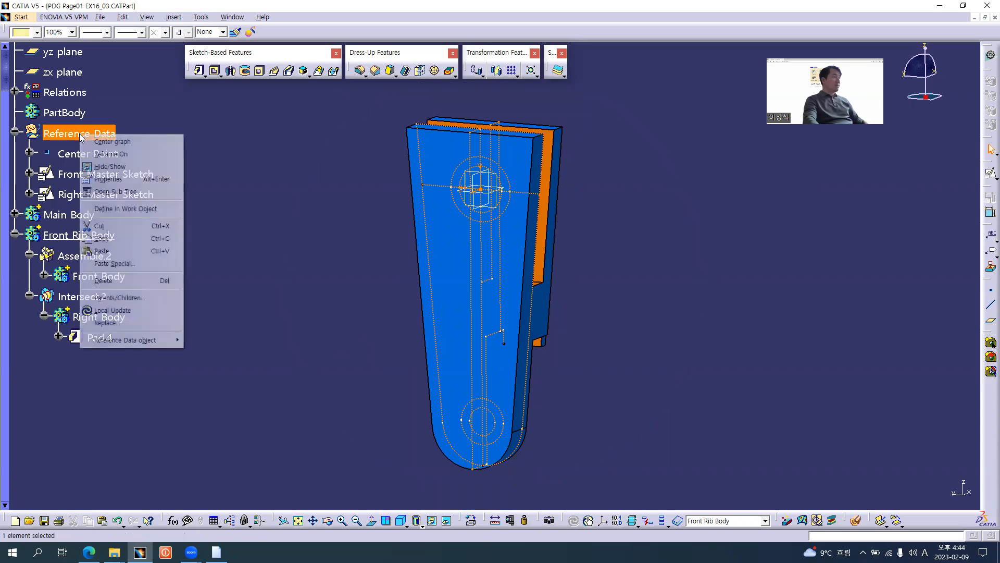
left_click(110, 166)
scroll(258, 271, "up", 2)
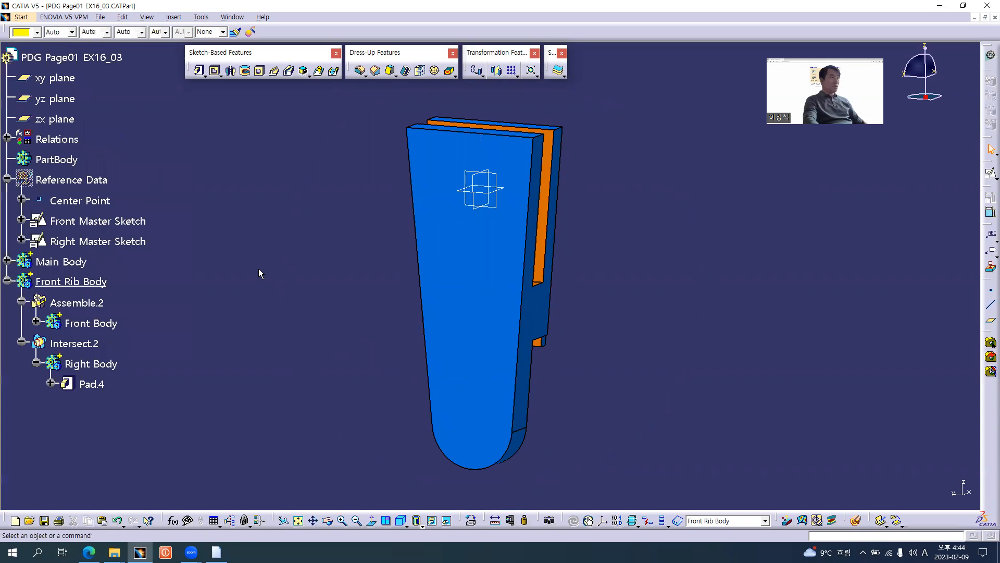
scroll(178, 261, "down", 1)
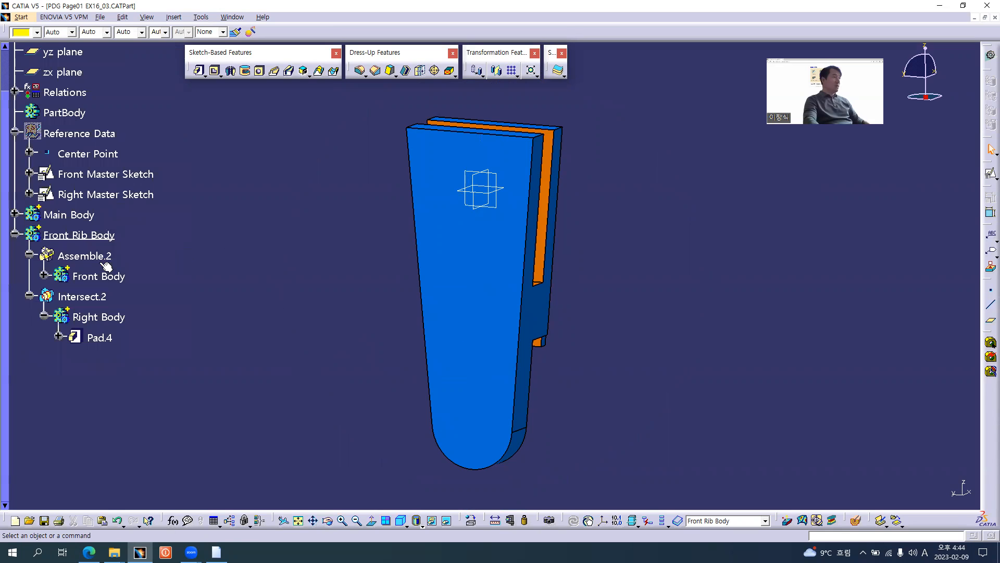
Compare how the Main Body and Front Rib Body are built in the tree, including the features of the Front Body under Assemble.2.
left_click(14, 235)
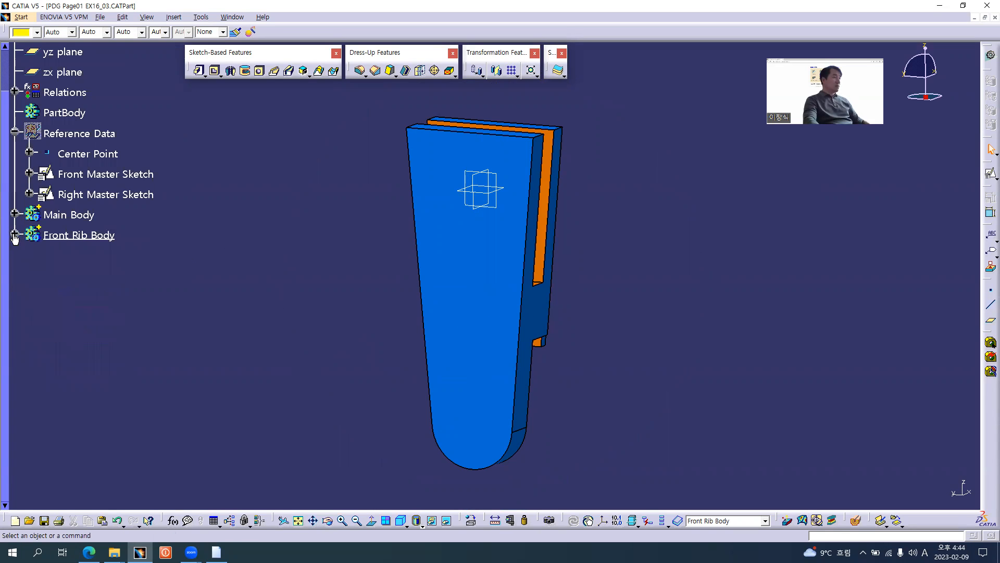
left_click(75, 217)
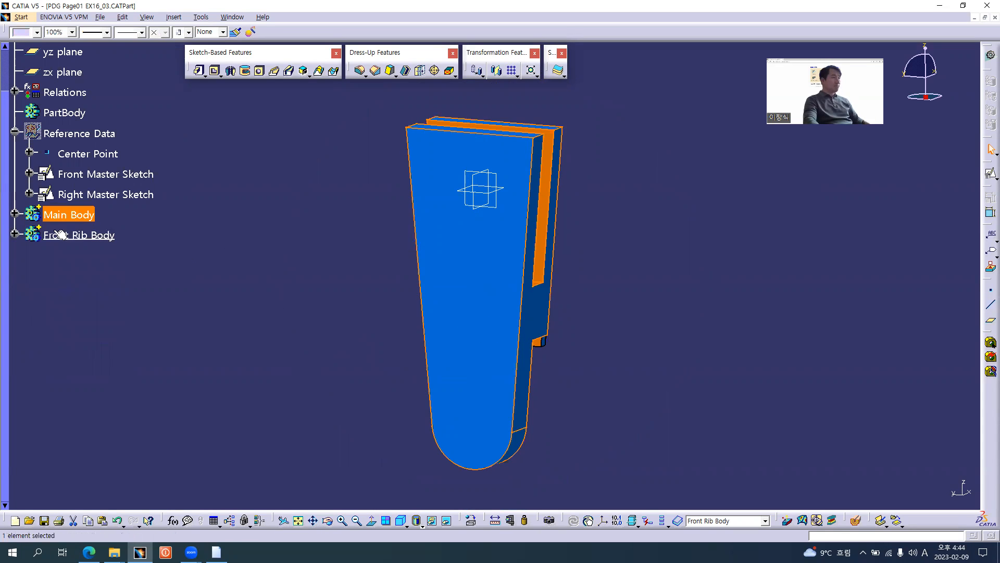
left_click(15, 214)
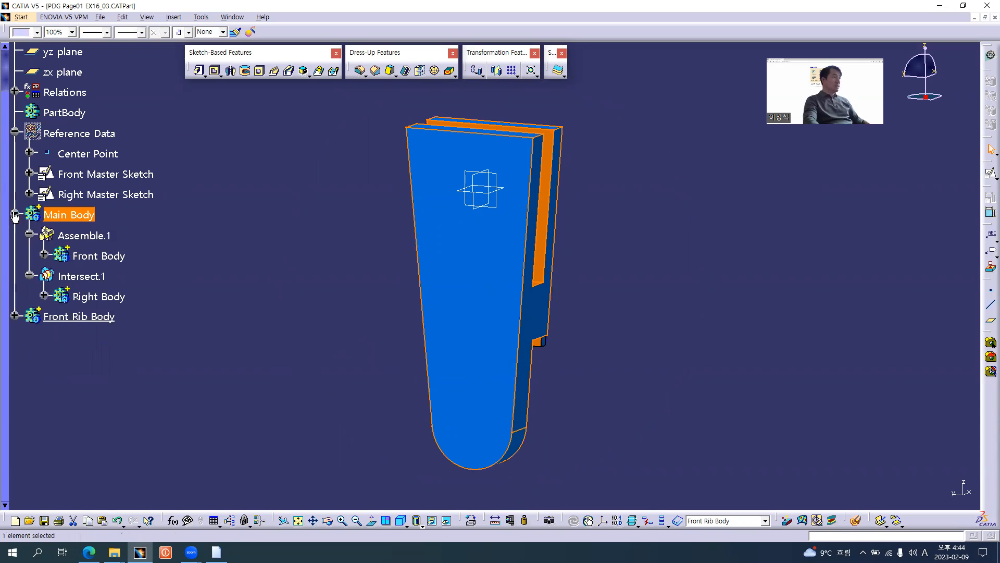
left_click(15, 317)
left_click(181, 288)
left_click(43, 397)
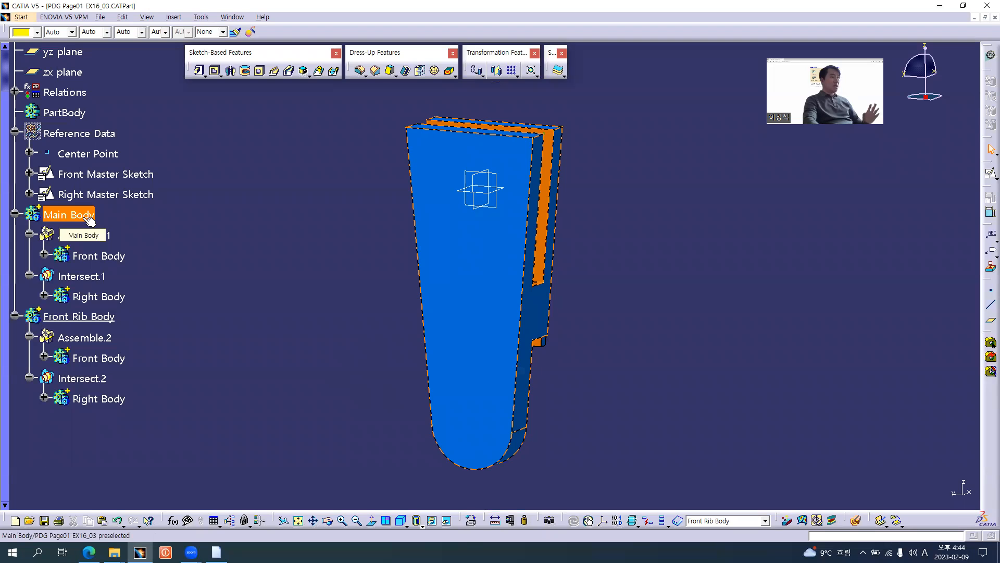
left_click(131, 256)
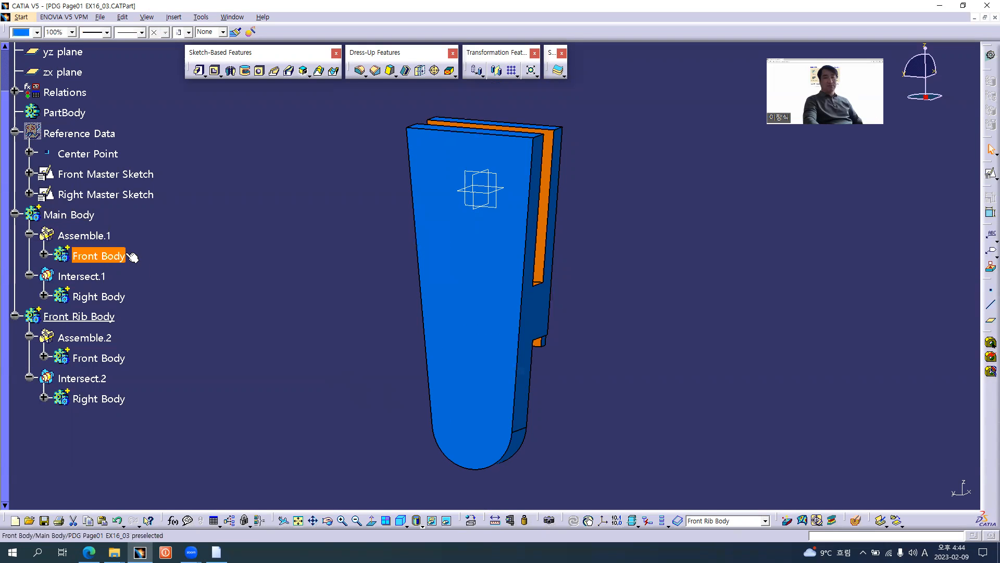
left_click(168, 257)
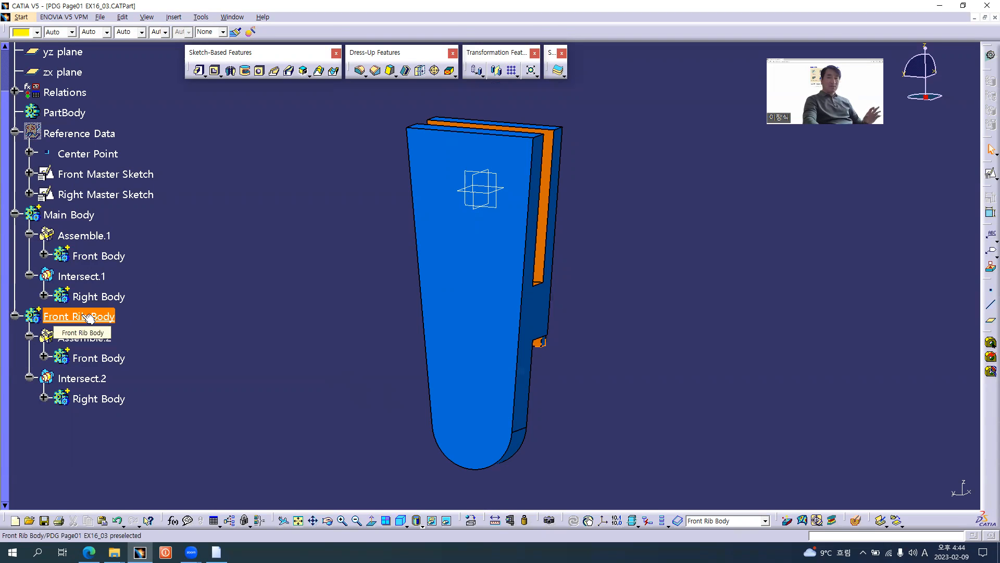
left_click(43, 358)
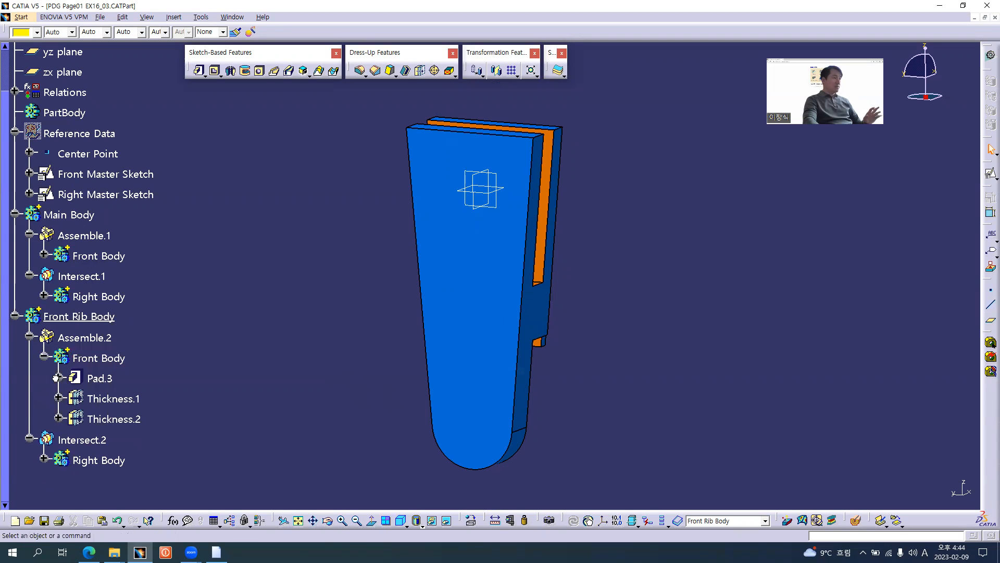
left_click(103, 363)
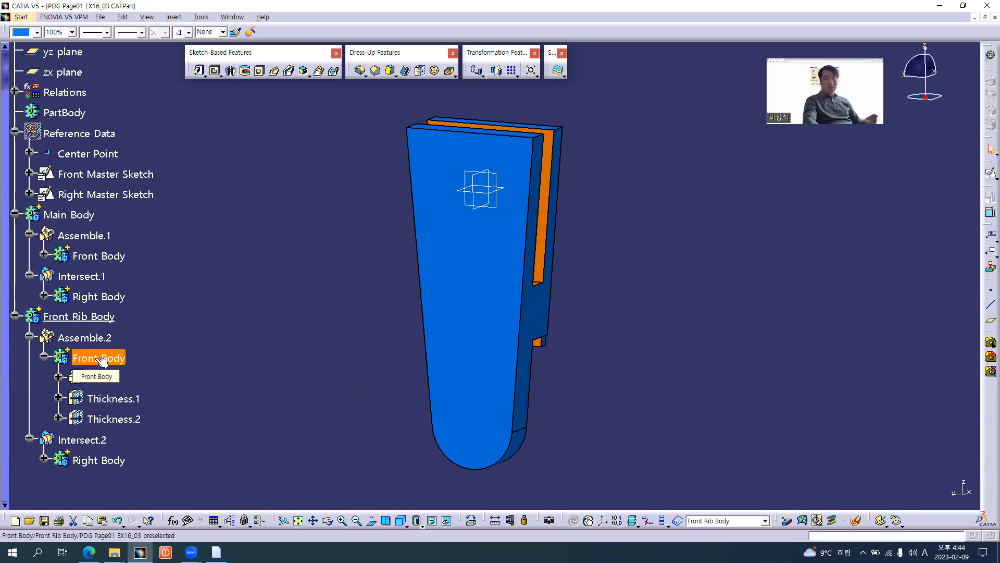
Check the drawing's hook and rib views in the browser, return to CATIA, and collapse the Front Rib Body branch.
key("alt+Tab")
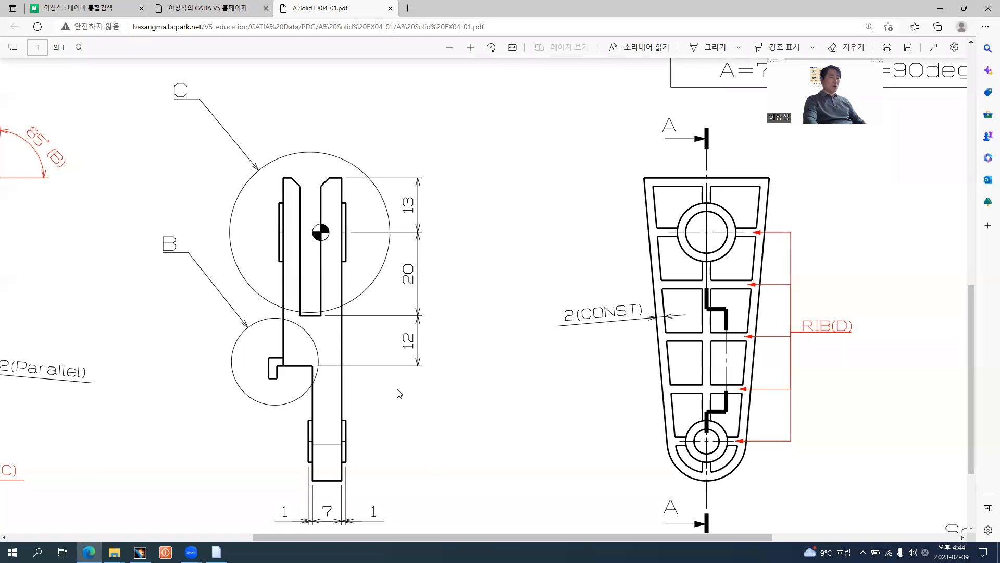
scroll(392, 373, "down", 2, "ctrl")
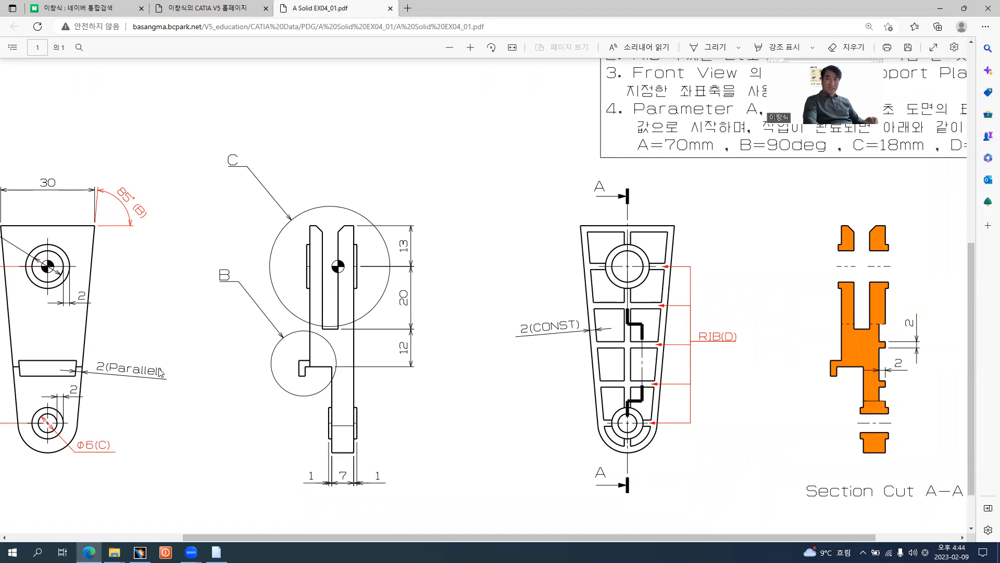
scroll(600, 335, "up", 2, "ctrl")
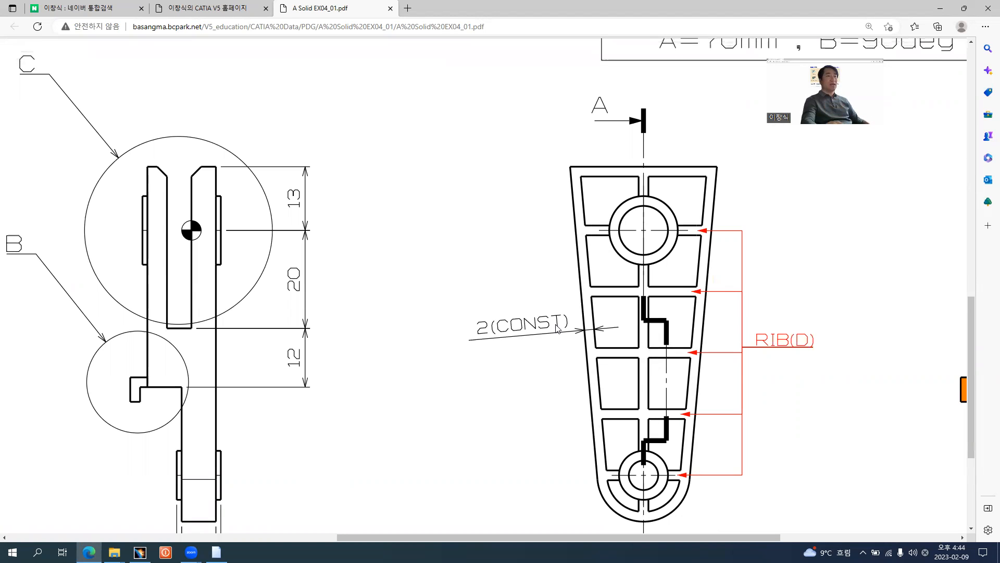
key("alt+Tab")
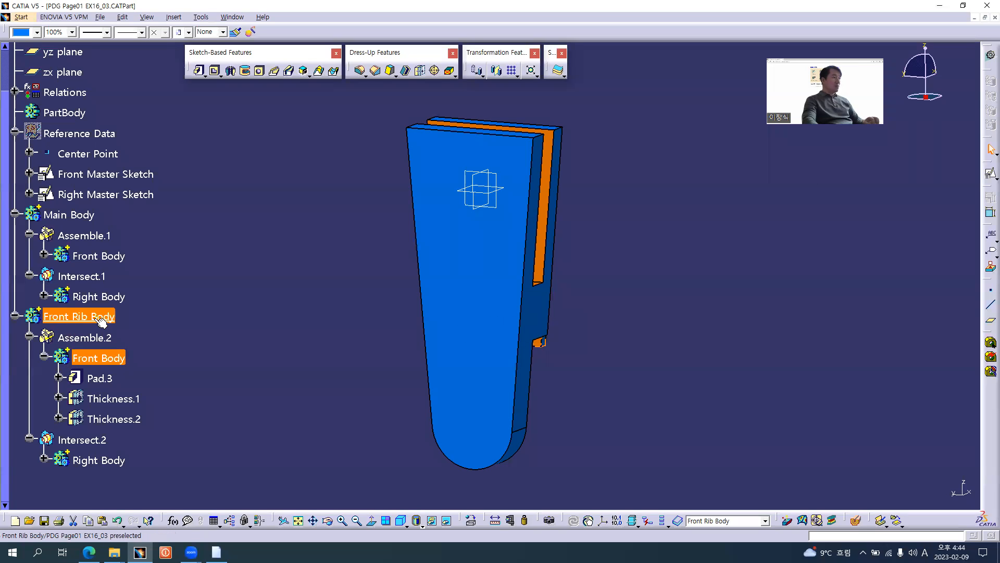
left_click(101, 358)
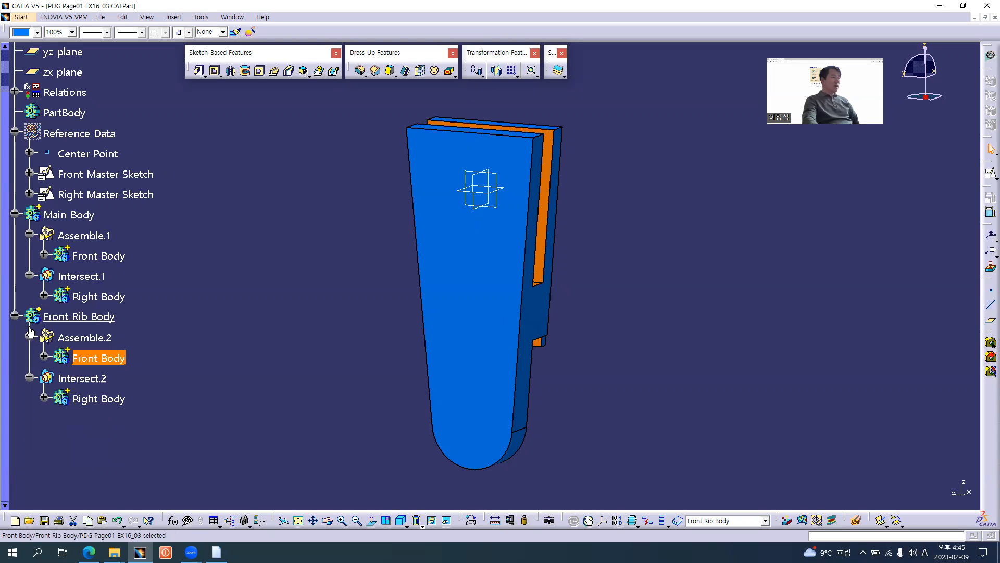
left_click(15, 317)
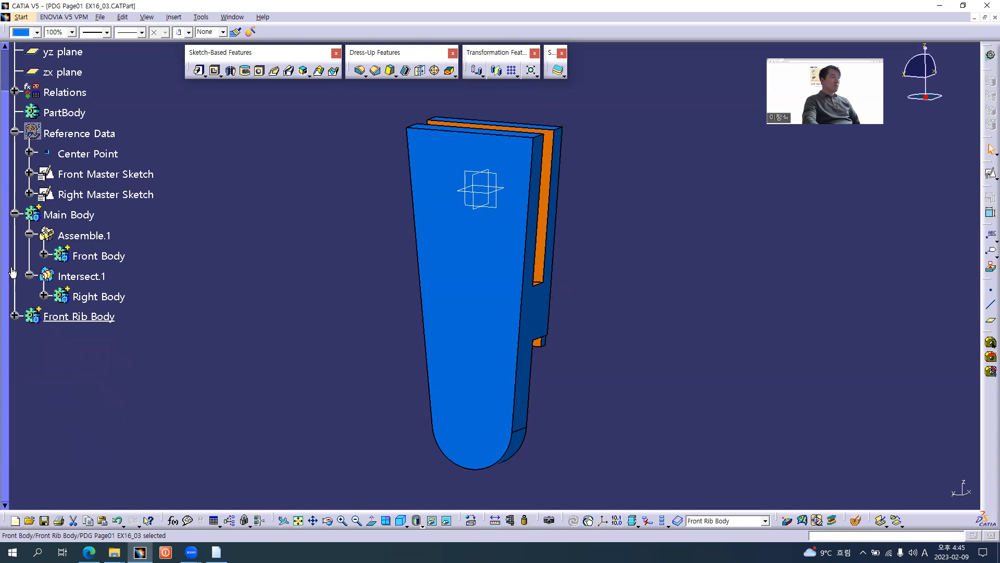
Collapse the Main Body branch and paste the copied Front Body into the PDG Page01 EX16_03 part as a separate body.
left_click(14, 215)
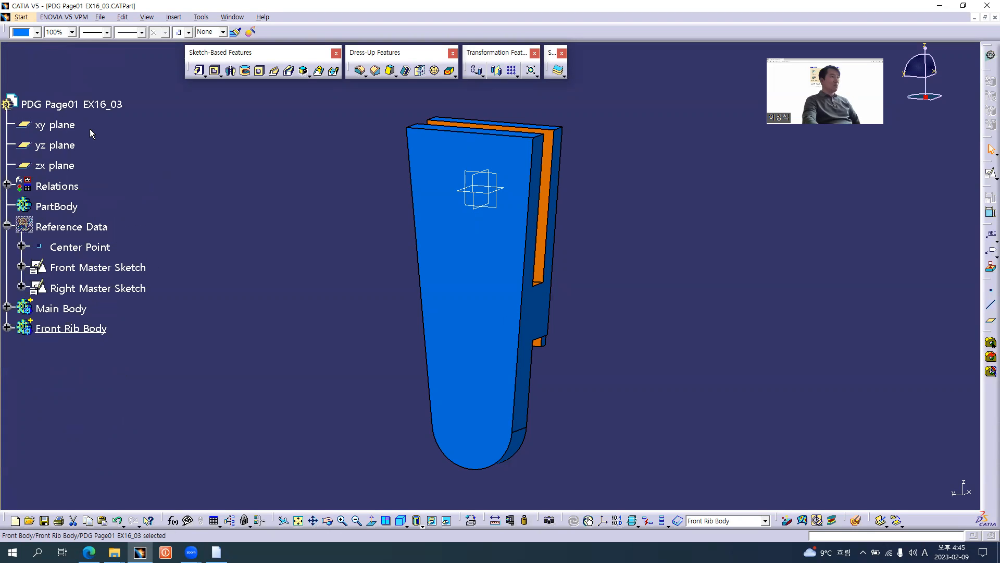
left_click(95, 106)
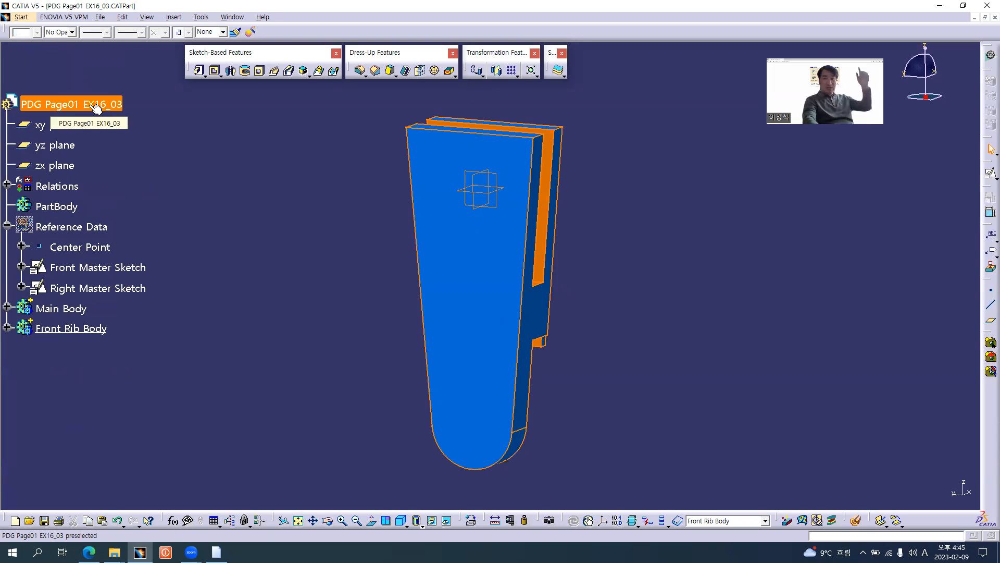
key("ctrl+v")
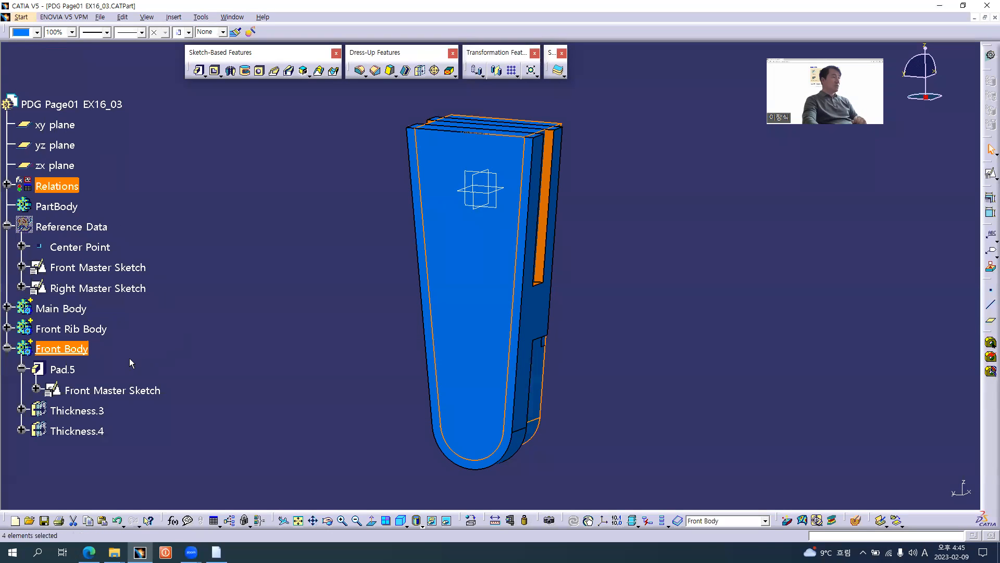
scroll(129, 358, "down", 1)
left_click(65, 302)
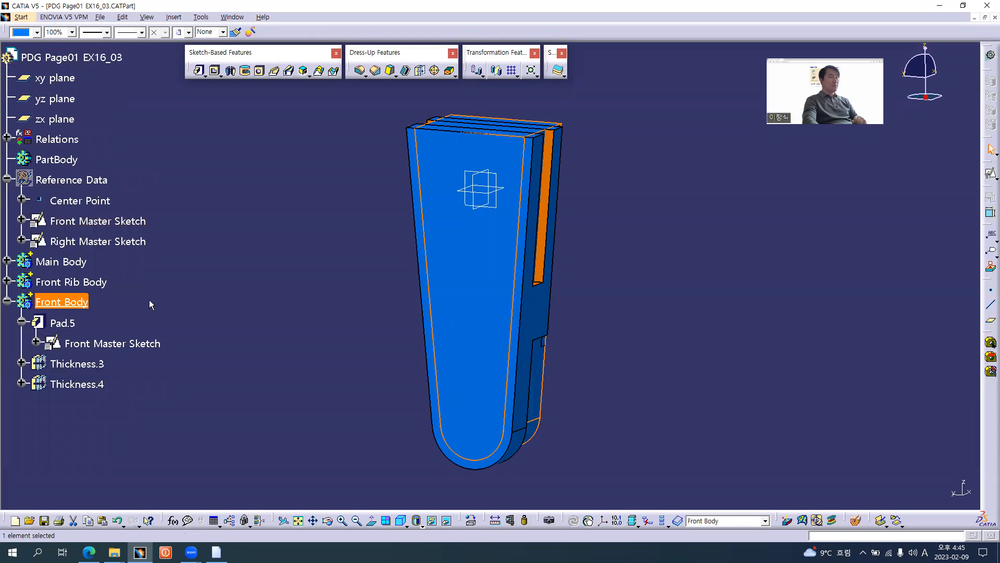
left_click(70, 306)
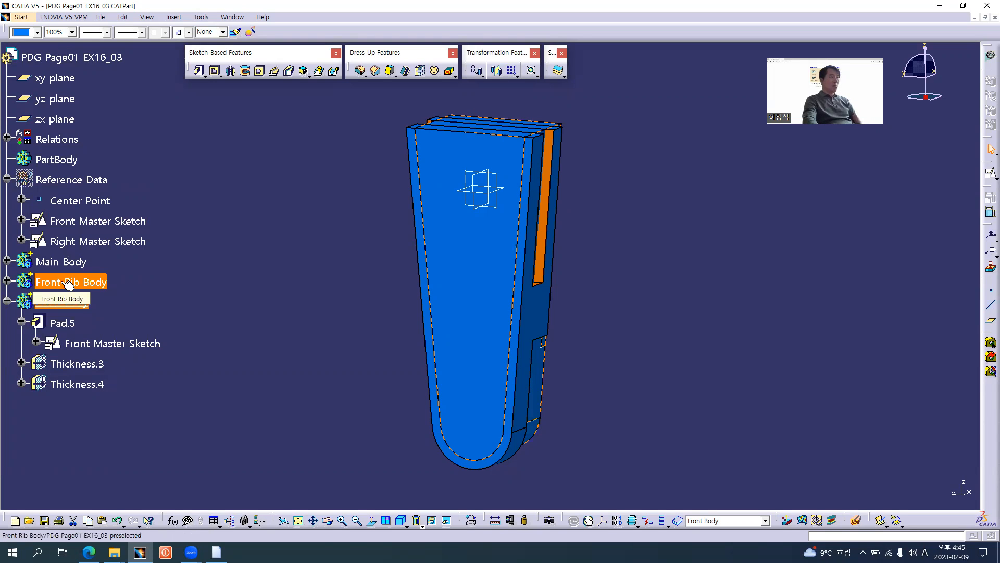
Hide the Front Rib Body while leaving the Main Body displayed.
right_click(61, 280)
left_click(91, 313)
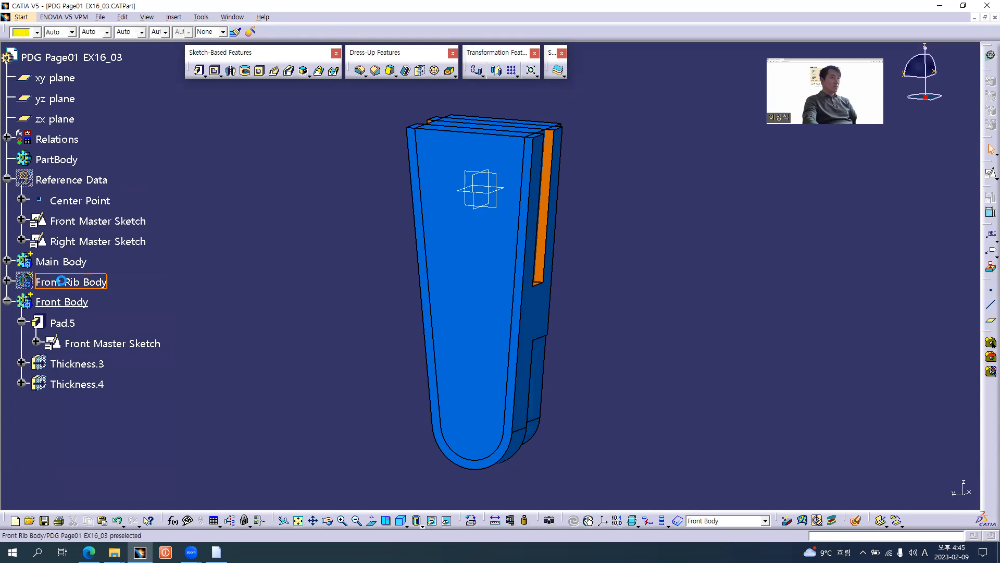
right_click(61, 261)
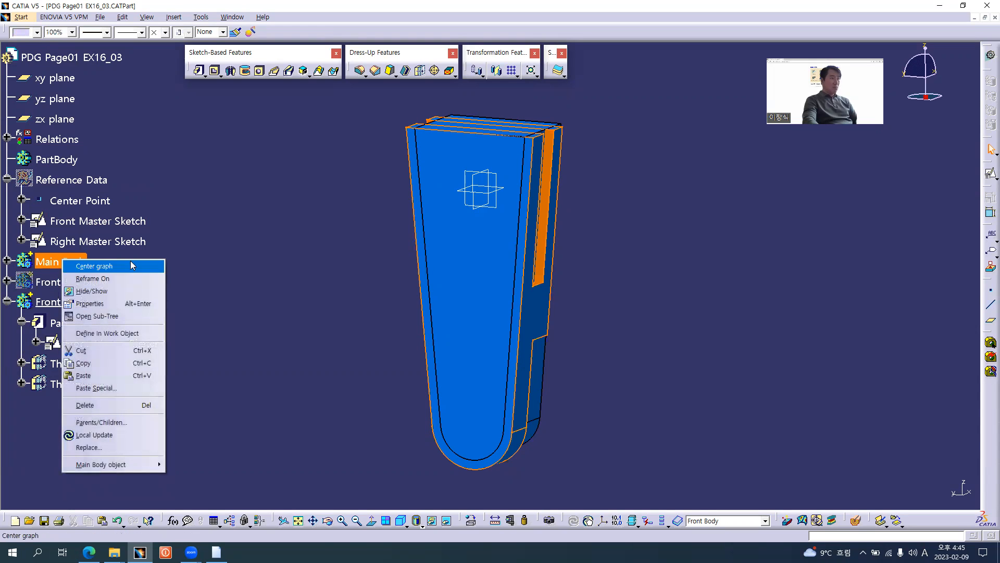
left_click(246, 252)
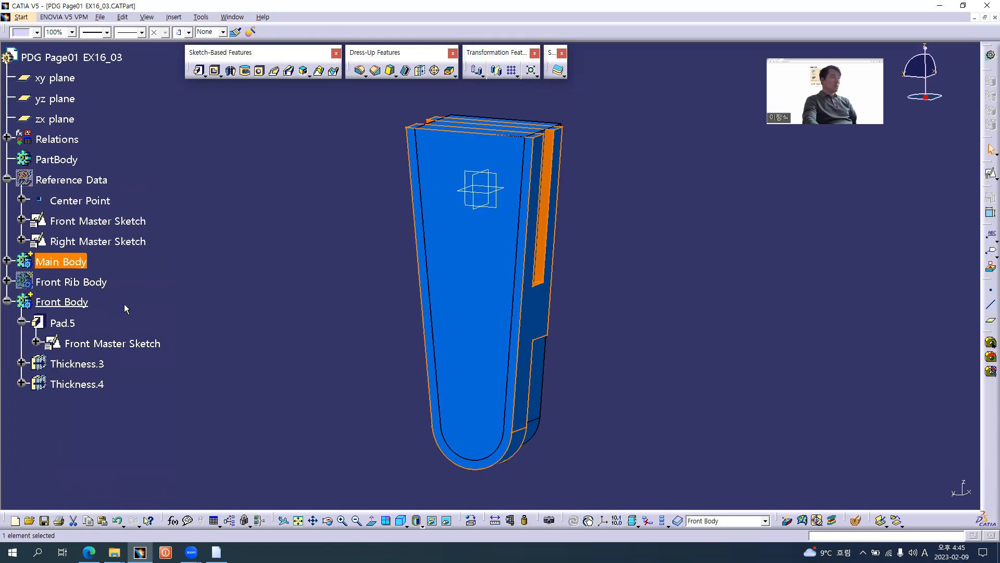
Rename the pasted Front Body as Rear Rib Pocket Body in its feature properties.
left_click(83, 302)
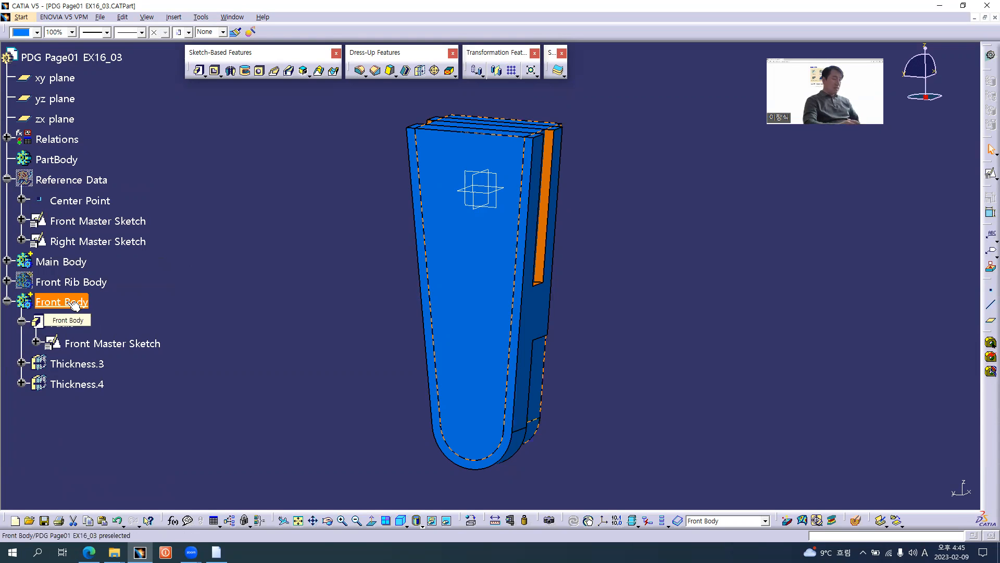
key("alt+Return")
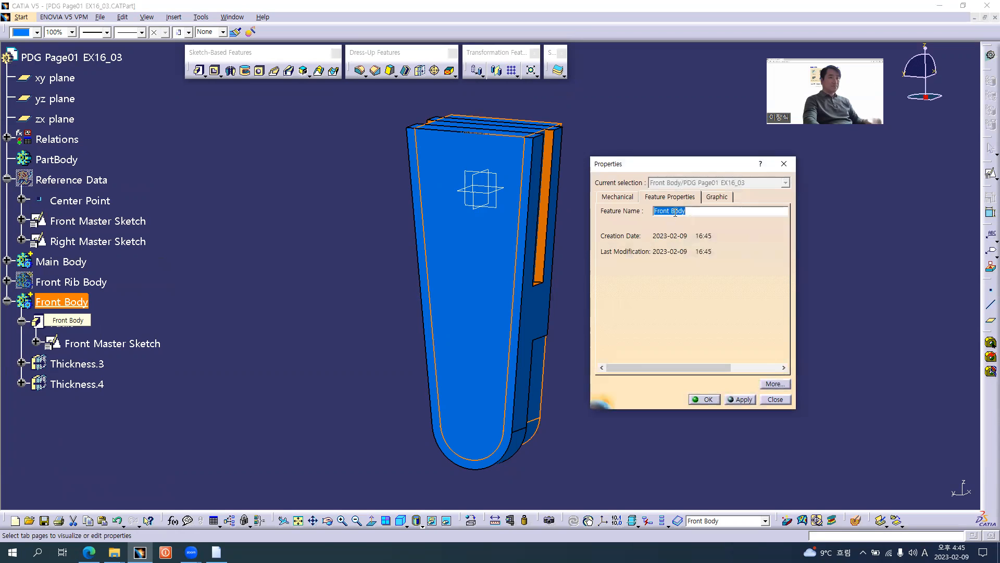
double_click(666, 211)
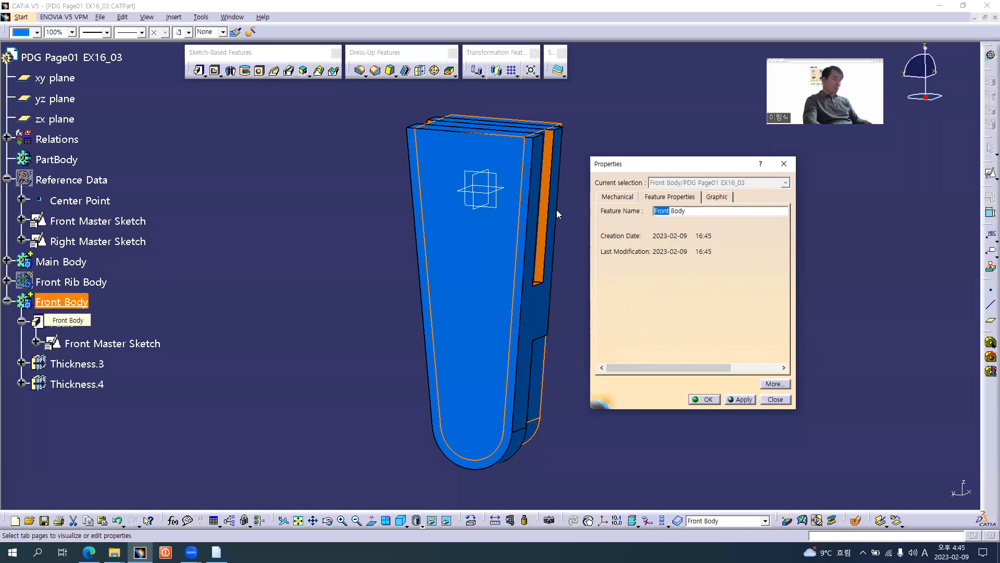
type("Rear")
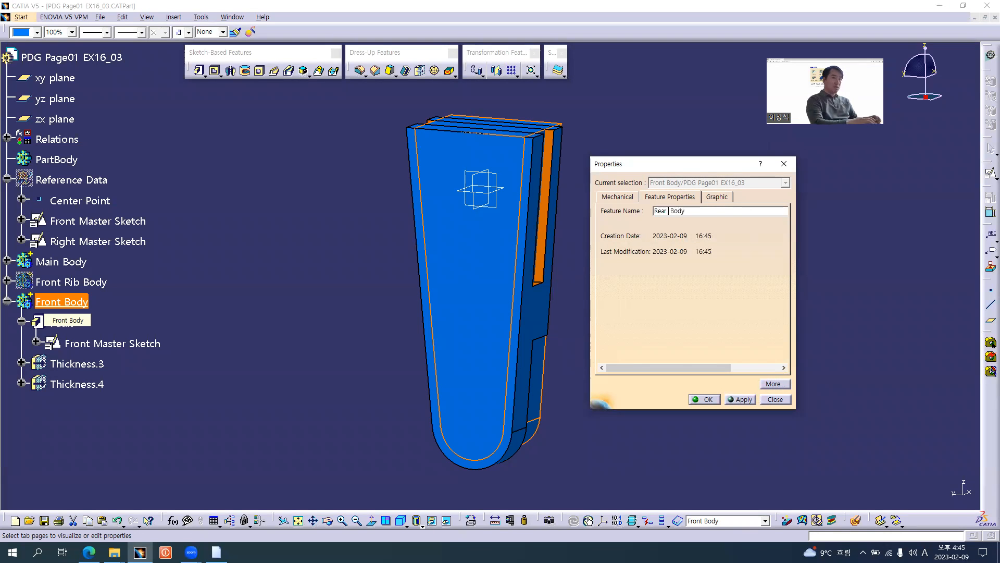
type(" Pocket ")
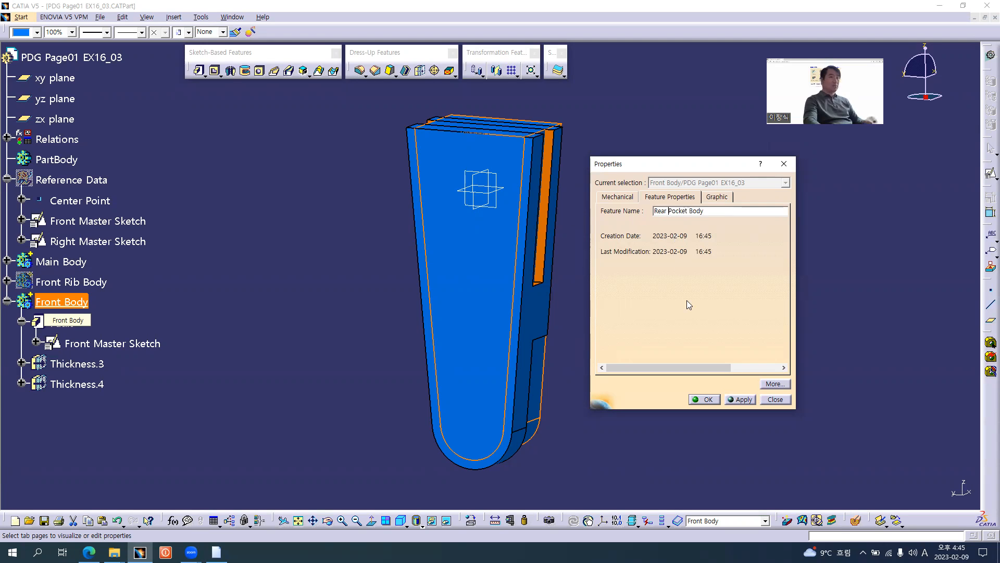
type("Rib")
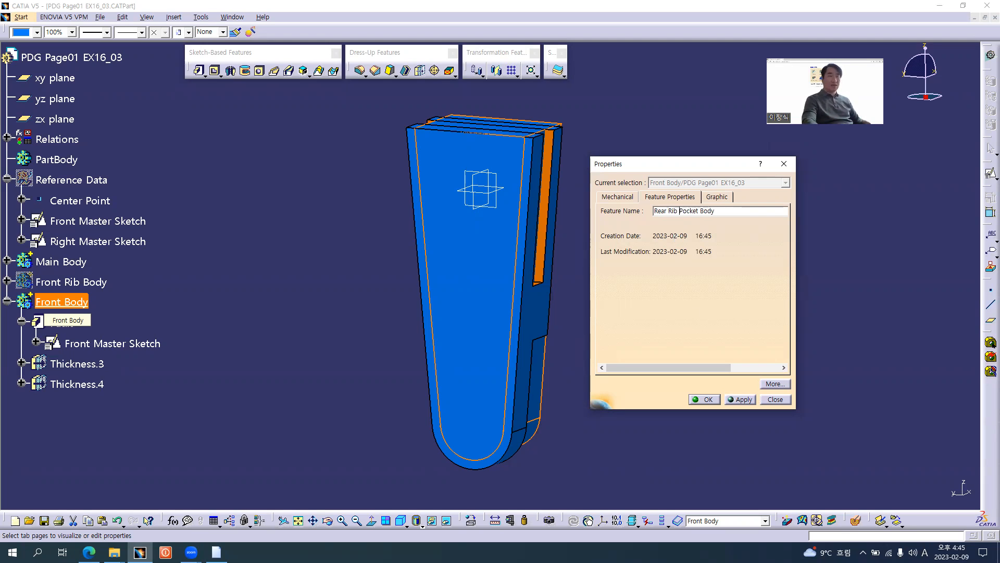
left_click(705, 401)
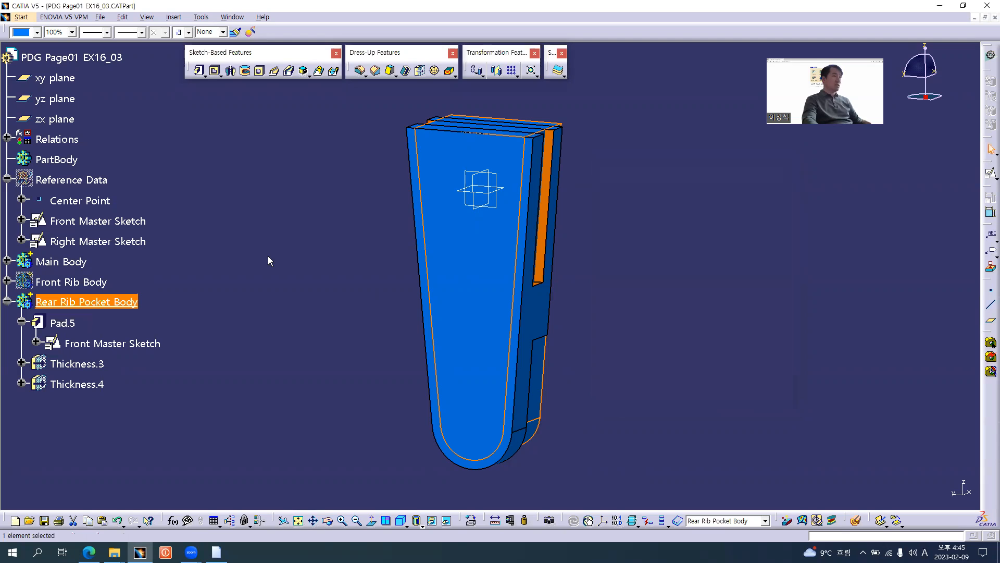
Colour the Rear Rib Pocket Body yellow to distinguish it from the other bodies.
left_click(94, 303)
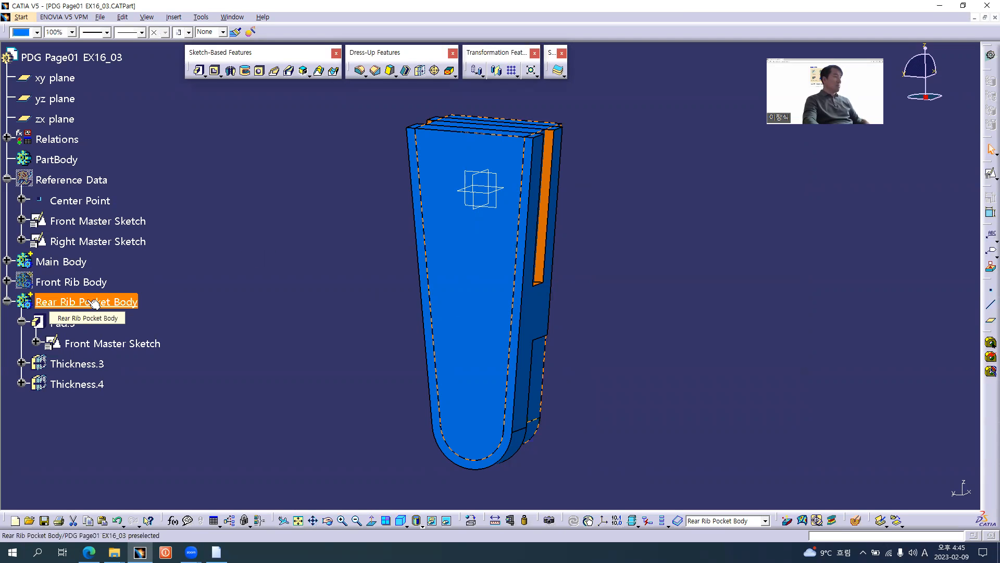
left_click(35, 33)
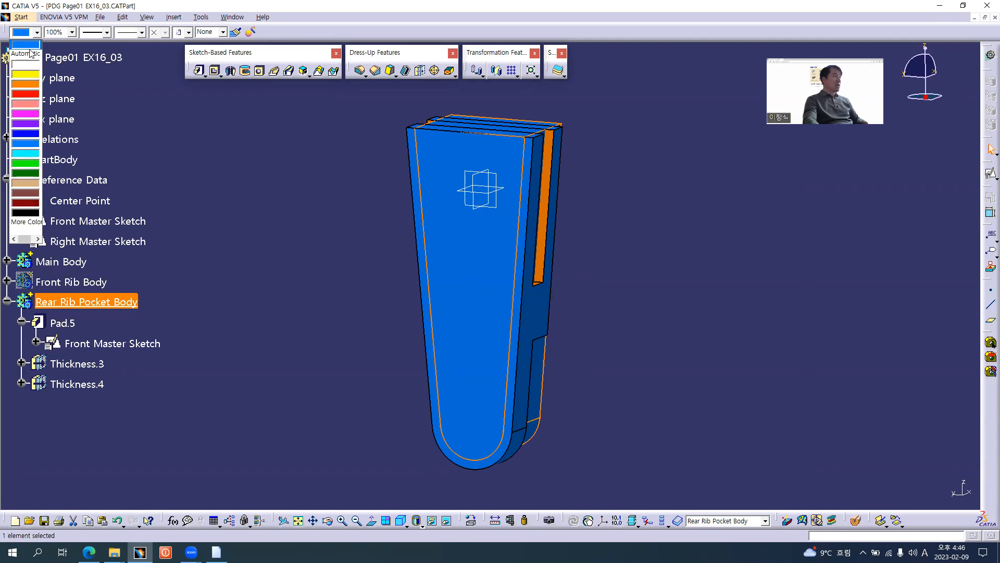
left_click(25, 78)
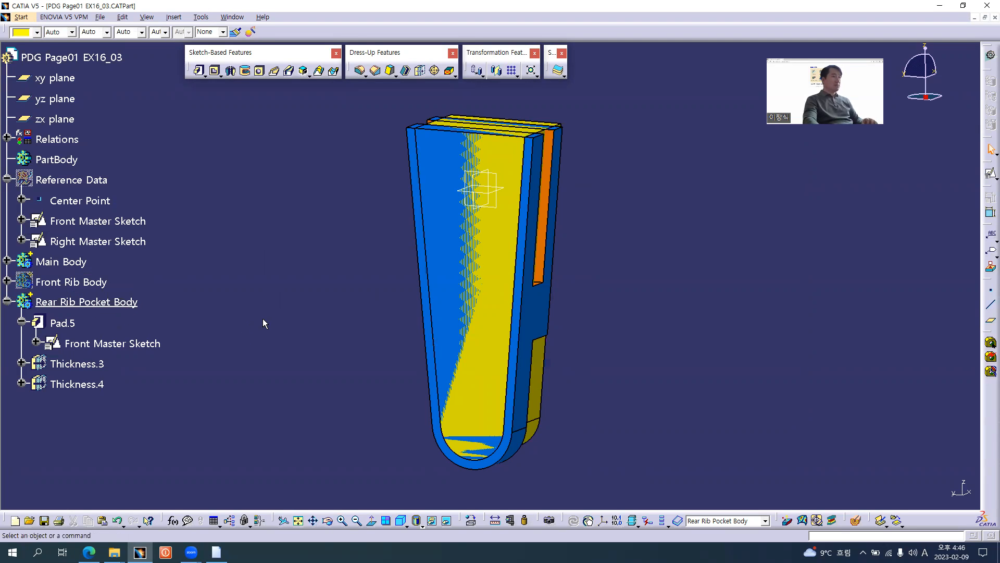
middle_click_drag(607, 305, 571, 327)
middle_click_drag(477, 331, 453, 181)
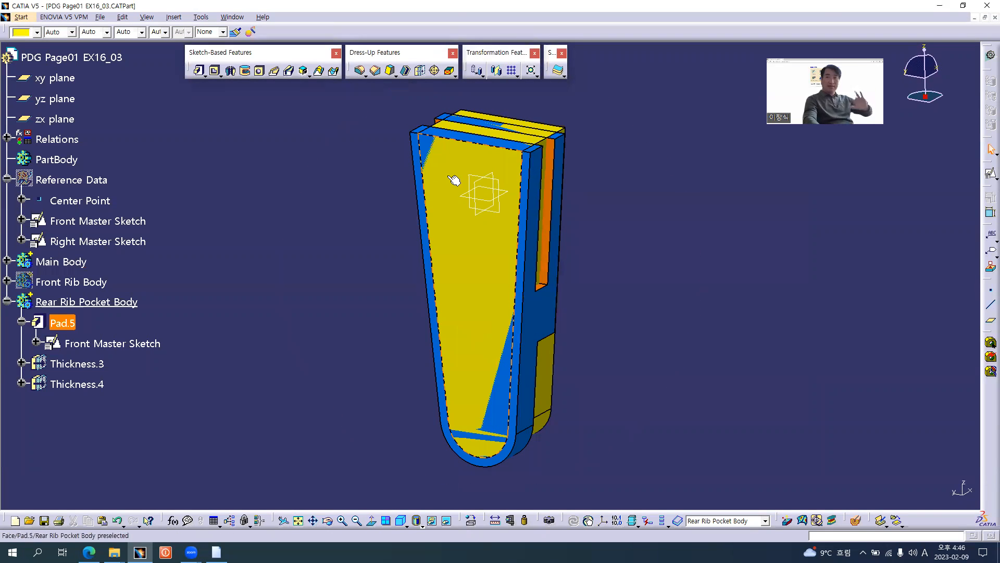
Check the parameters of Thickness.3 and Thickness.4 in the Rear Rib Pocket Body, and delete Thickness.4.
left_click(77, 365)
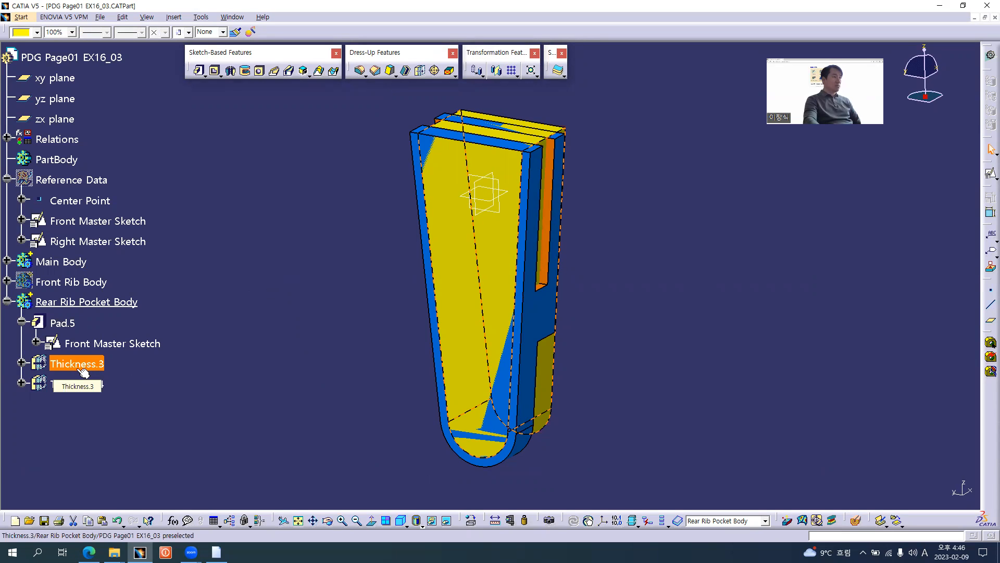
left_click(21, 363)
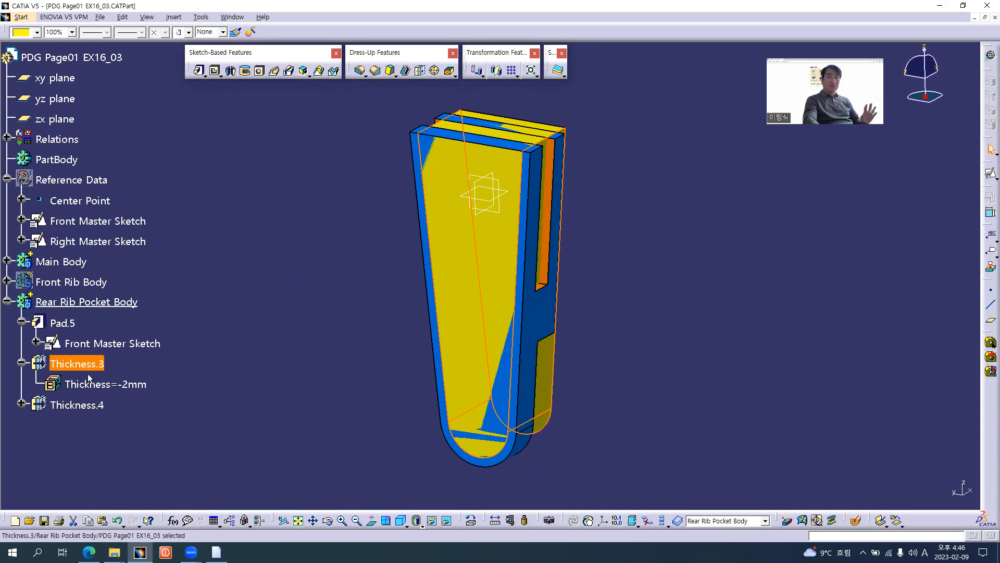
left_click(21, 404)
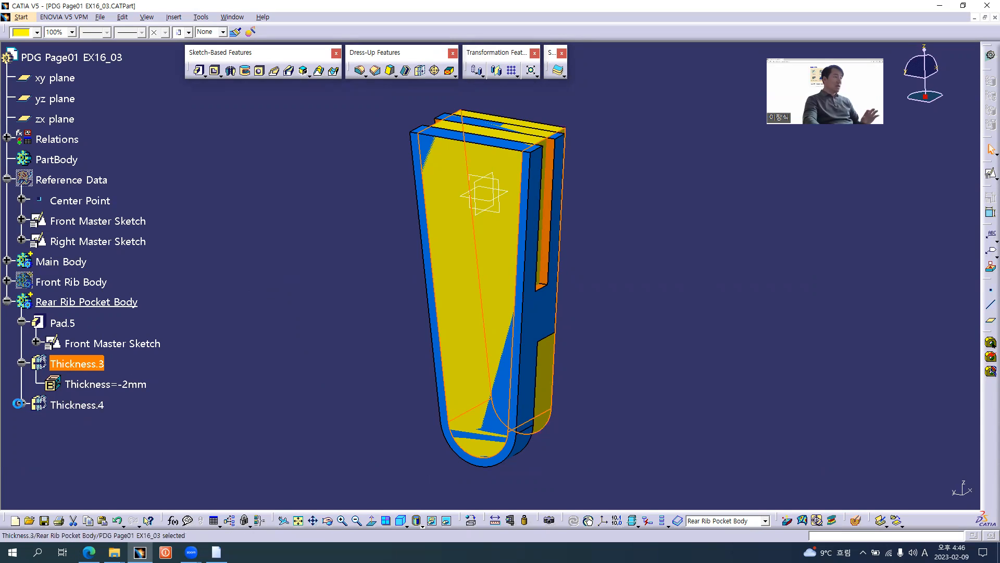
left_click(83, 405)
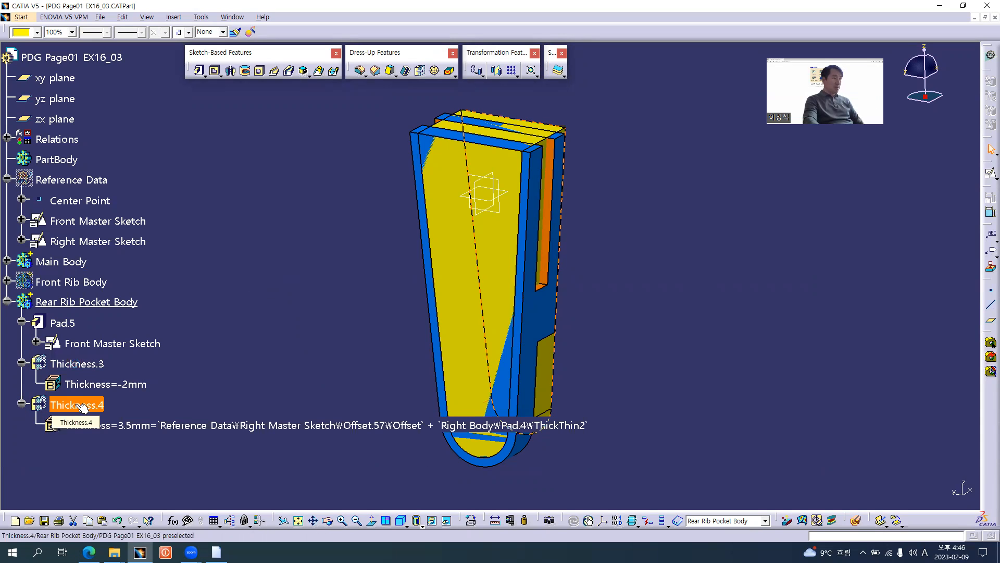
right_click(76, 406)
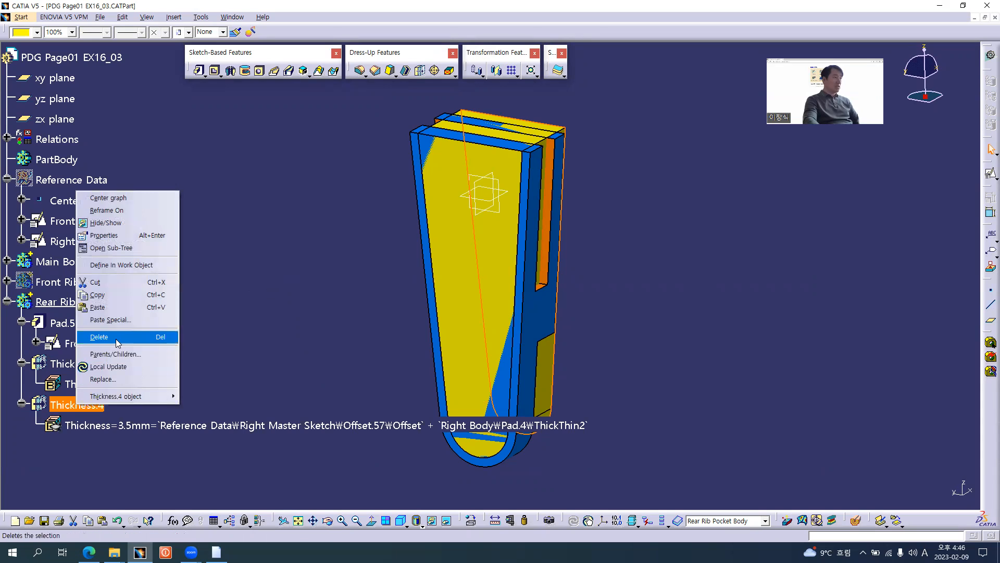
left_click(99, 336)
Show the Front Rib Body again and examine how the yellow pocket body sits against the front hook and back face.
middle_click_drag(565, 330, 405, 349)
right_click(89, 284)
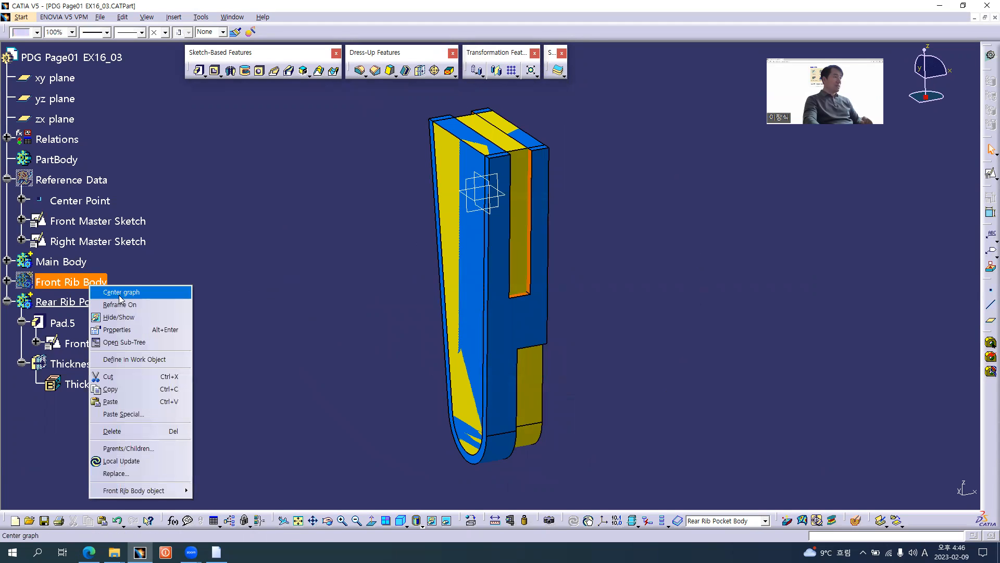
left_click(140, 320)
middle_click_drag(594, 368, 471, 362)
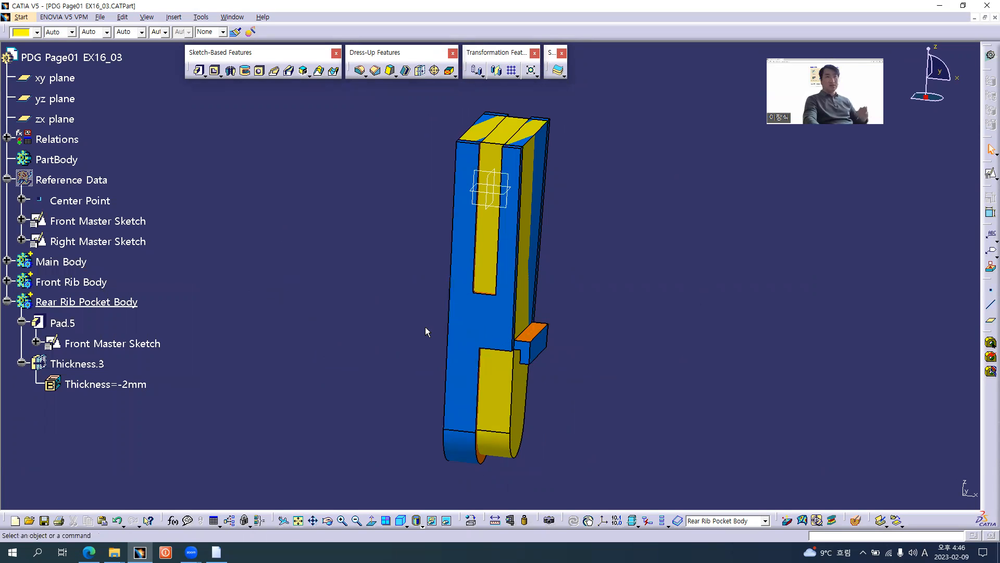
middle_click_drag(417, 329, 595, 345)
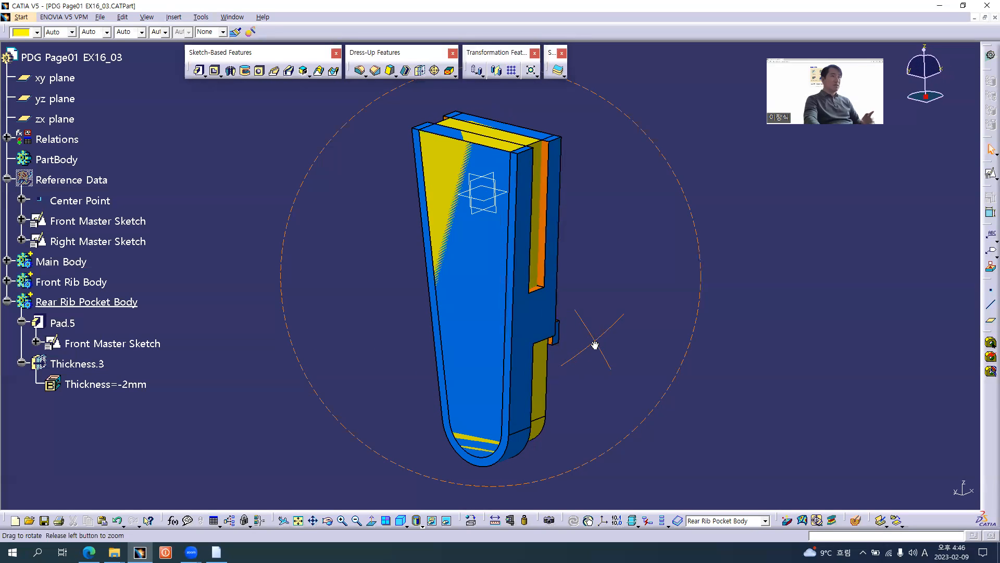
middle_click_drag(453, 292, 540, 200)
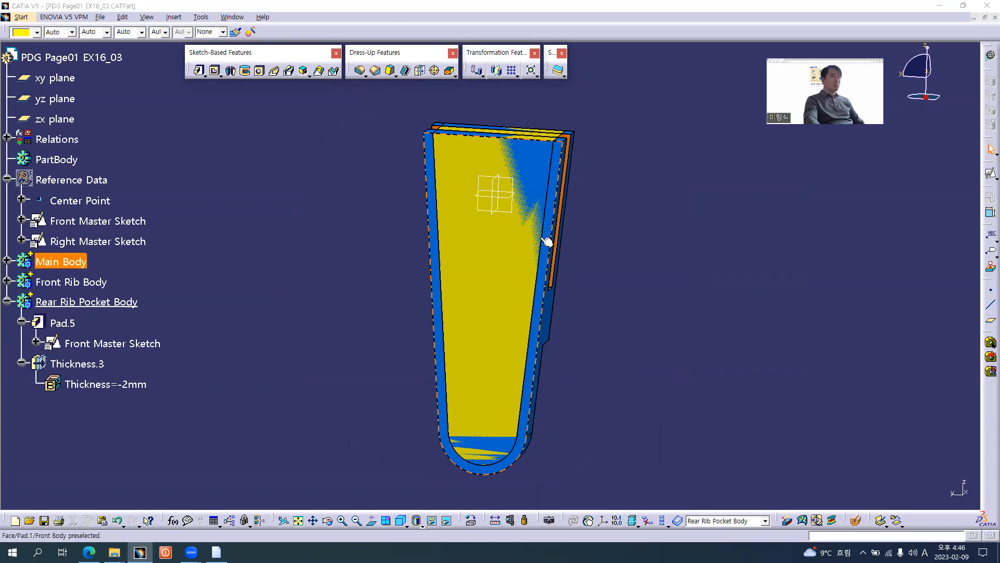
Check the outer wall around the ribs on the drawing in the browser, return to CATIA, and hide the Main Body.
key("alt+Tab")
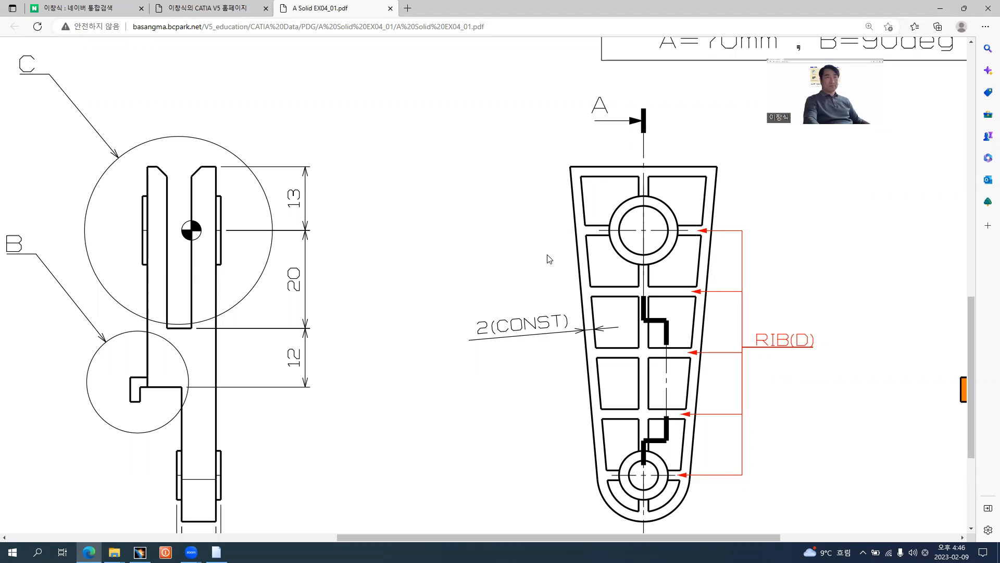
key("alt+Tab")
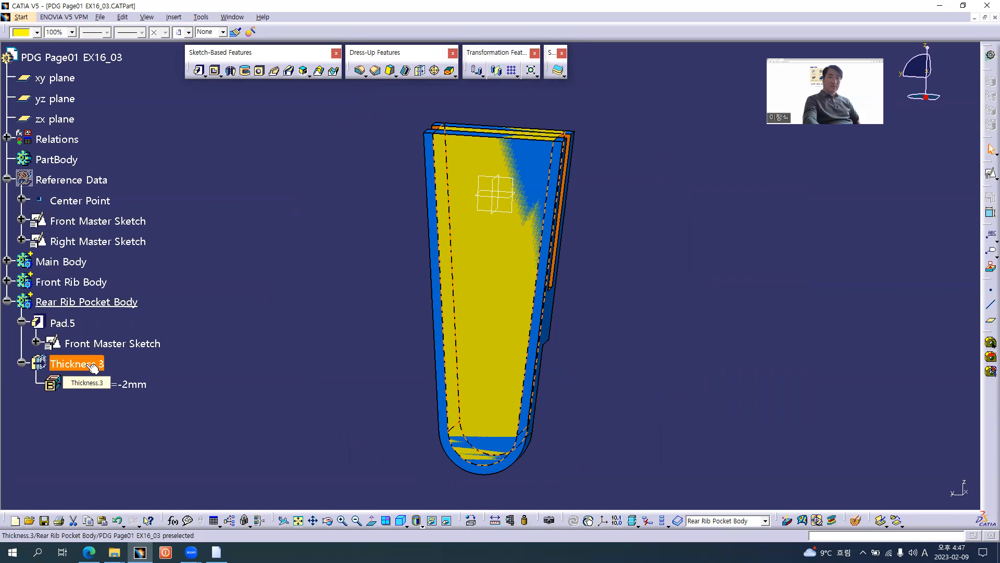
right_click(67, 265)
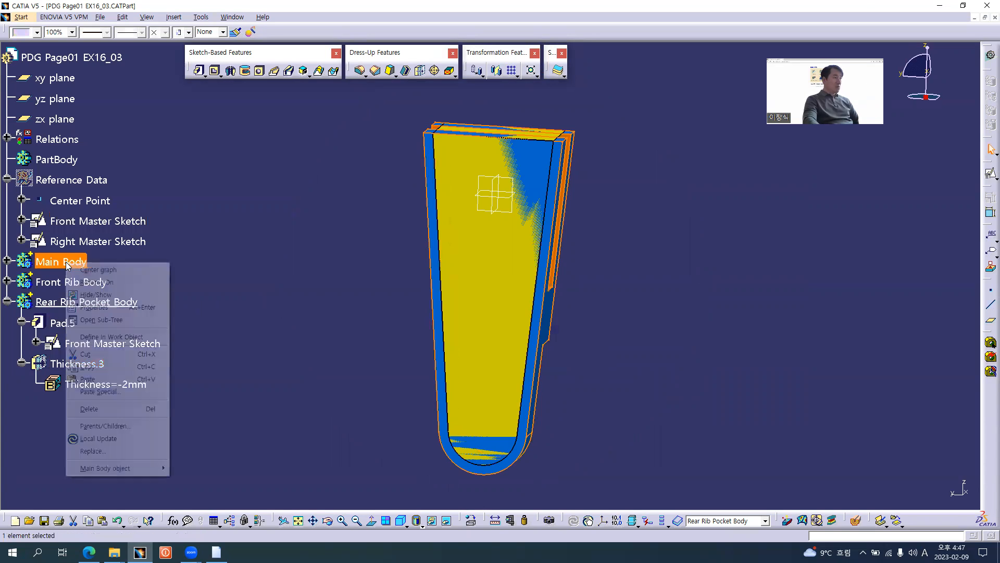
left_click(96, 294)
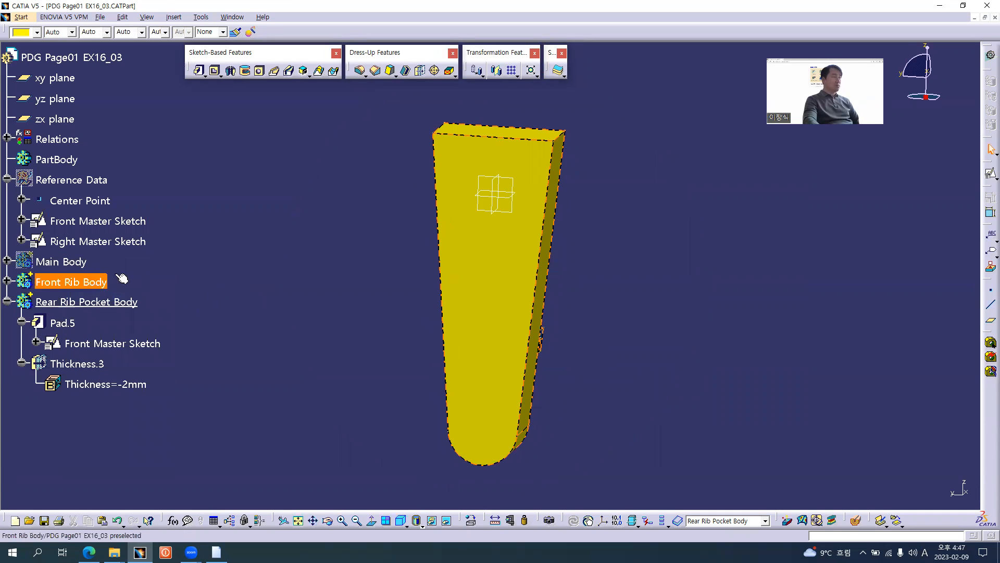
Edit Thickness.3 of the Rear Rib Pocket Body to include the pad's top face at -2 mm.
middle_click_drag(440, 273, 384, 295)
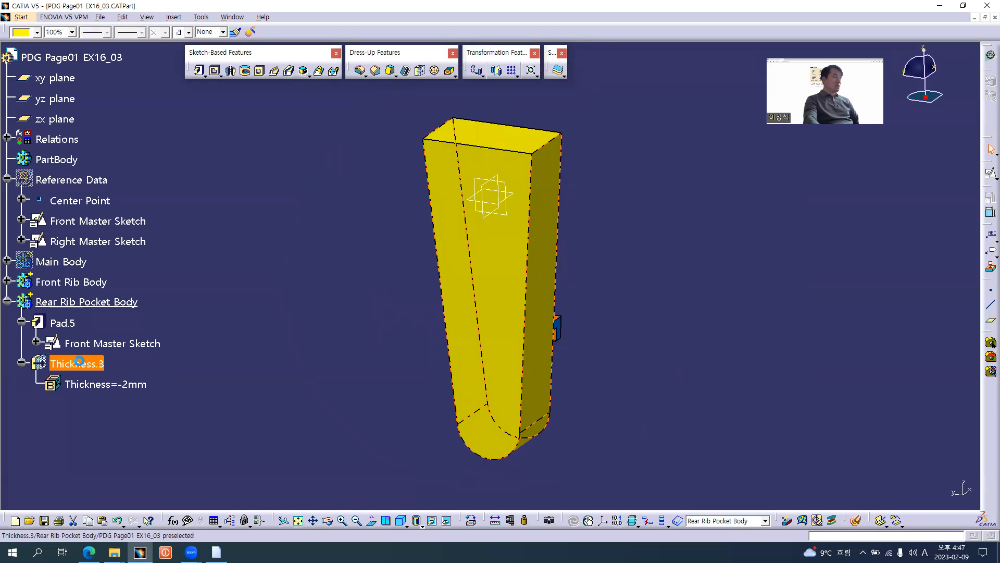
double_click(86, 364)
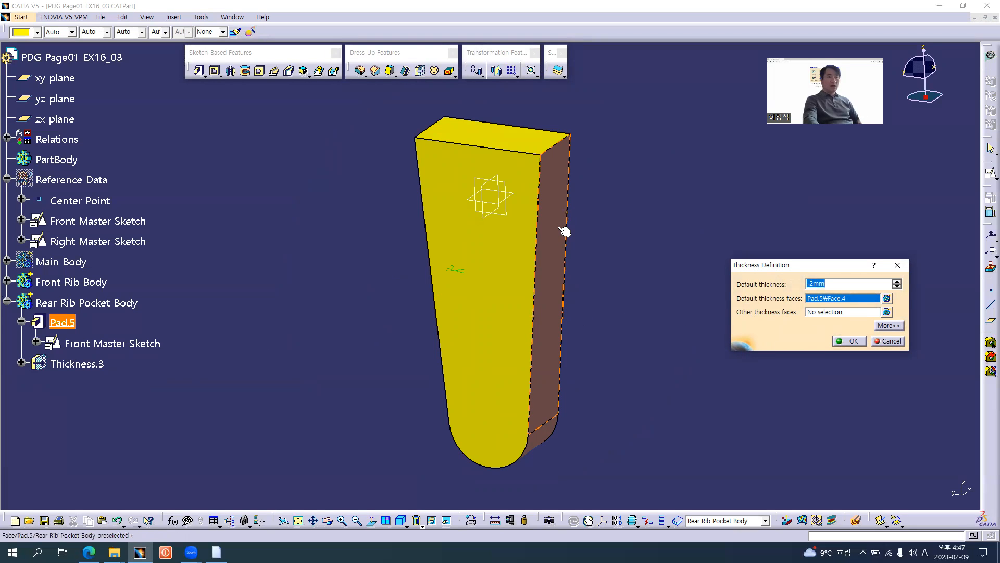
middle_click_drag(357, 290, 474, 286)
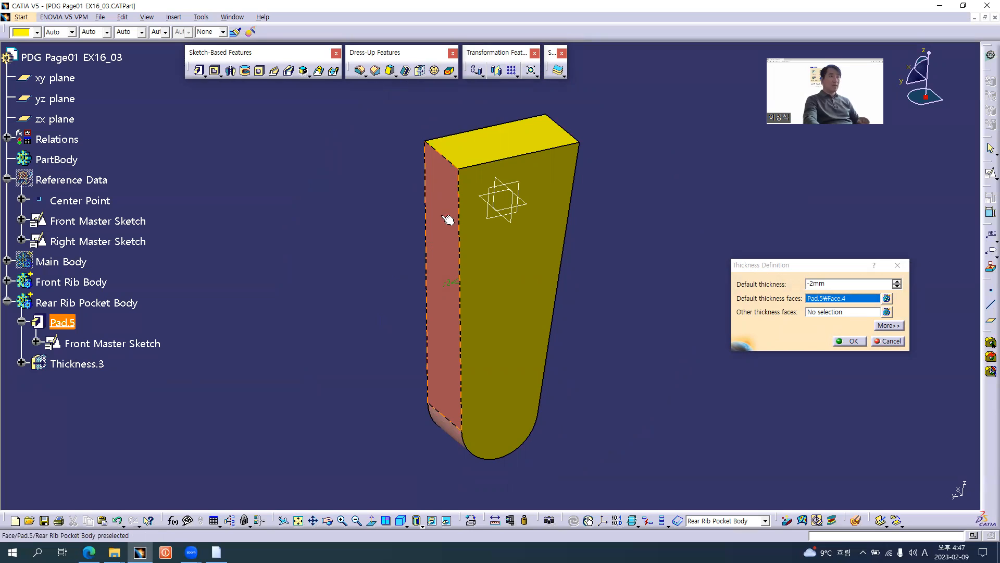
left_click(505, 137)
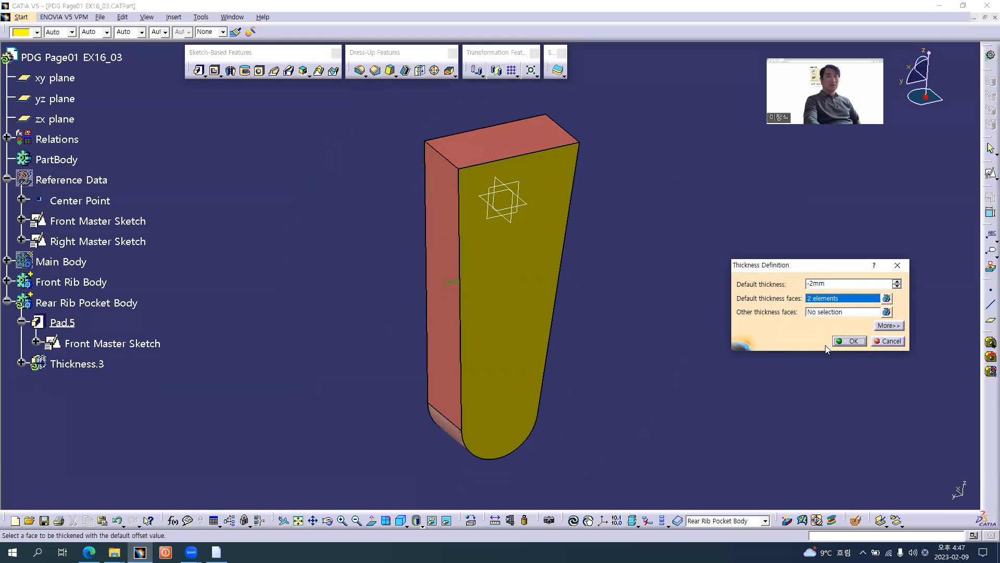
left_click(848, 342)
middle_click_drag(620, 337, 428, 304)
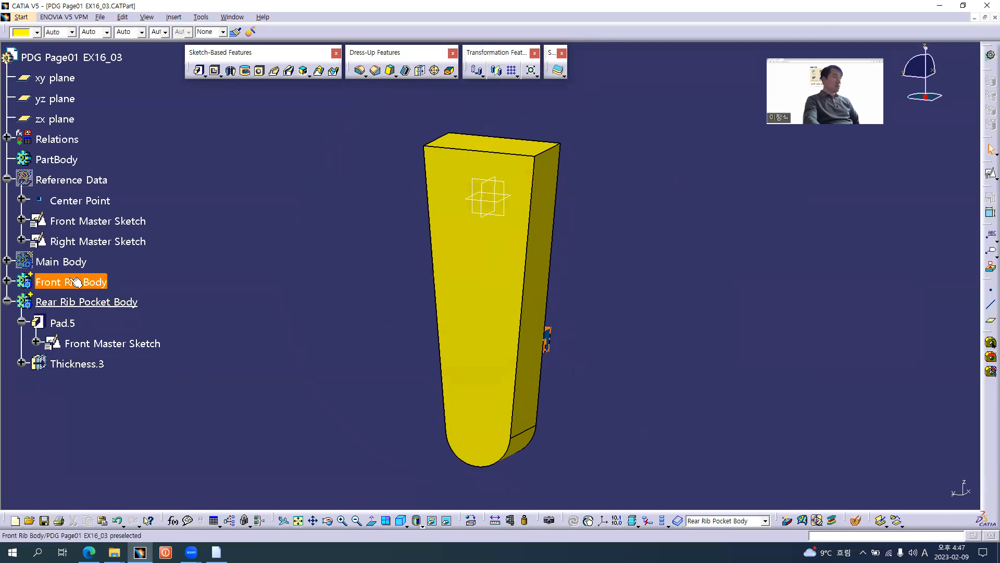
Show the Main Body again and examine how the yellow pocket body sits inside its rear outline.
right_click(61, 262)
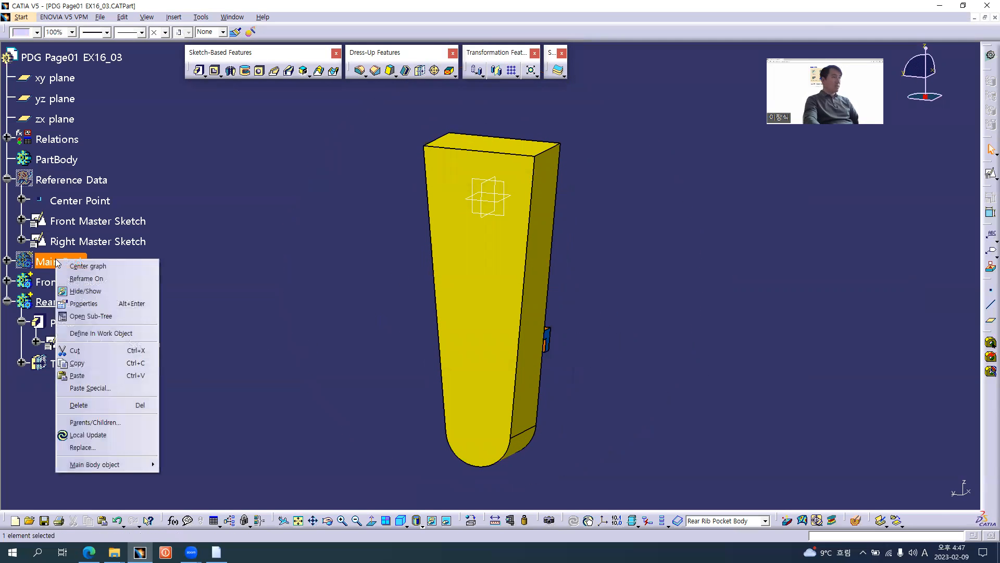
left_click(85, 290)
left_click(169, 295)
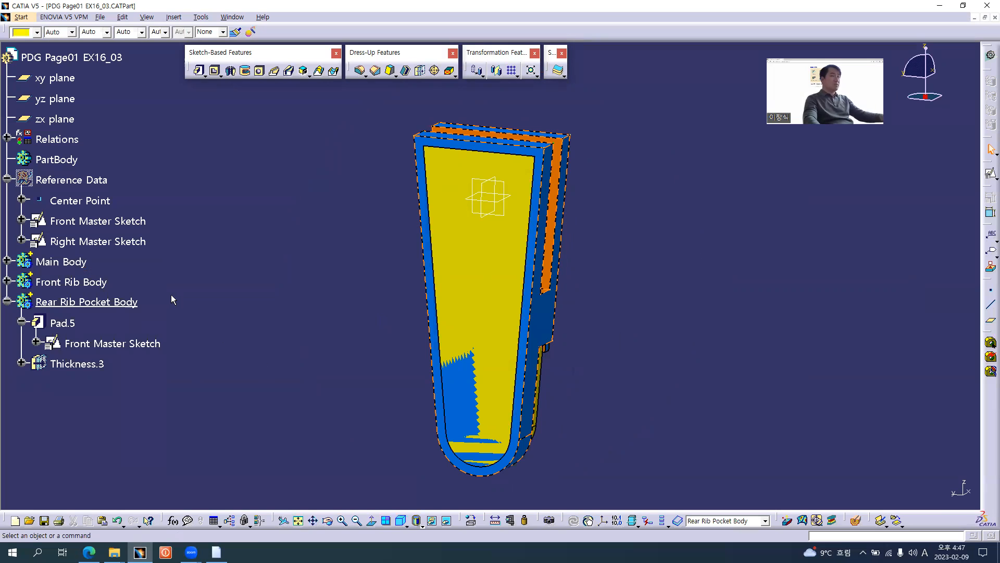
middle_click_drag(442, 341, 417, 313)
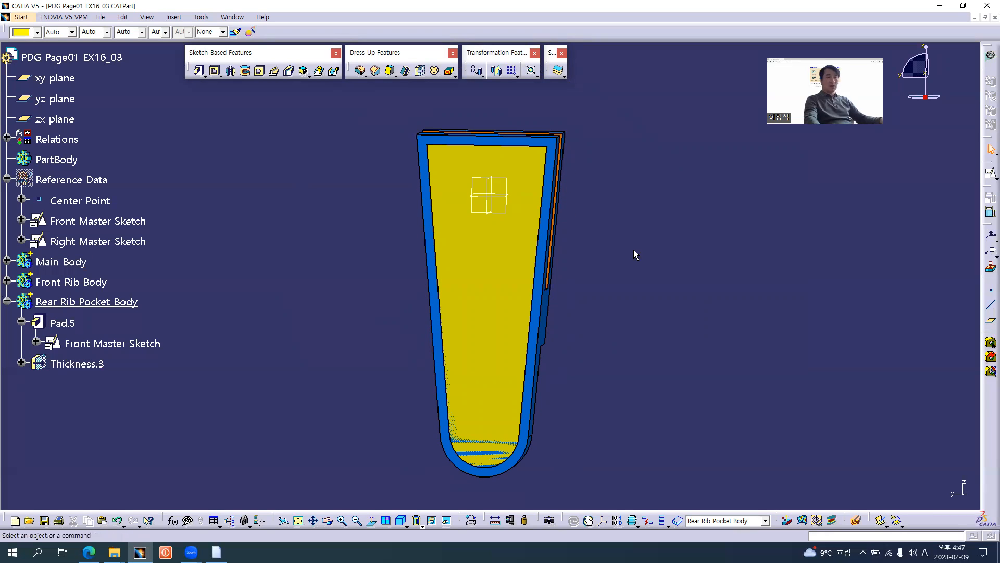
middle_click_drag(692, 275, 603, 296)
Switch to the drawing in the browser and check the rib depth and wall profile in Section Cut A-A.
key("alt+Tab")
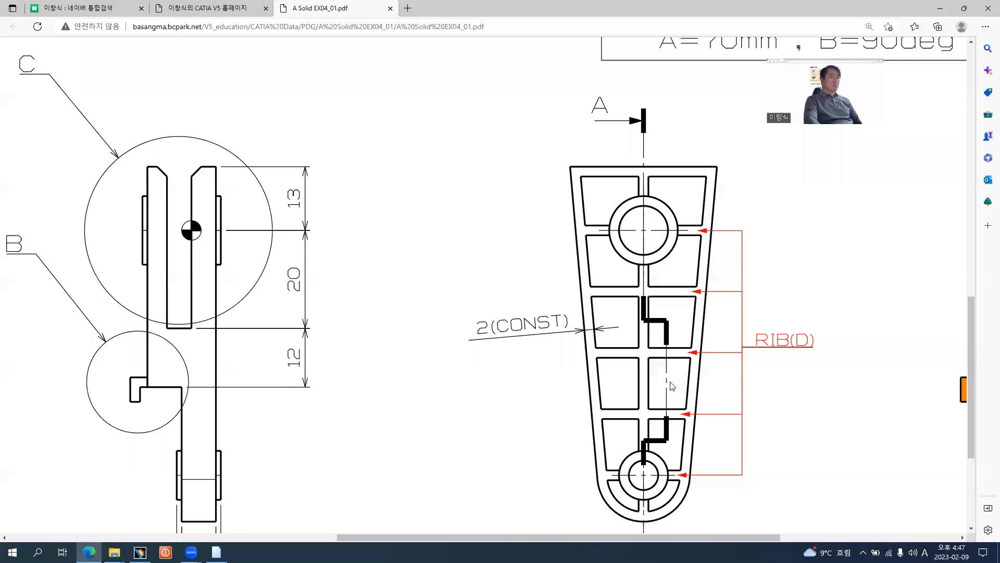
scroll(734, 392, "down", 2, "ctrl")
left_click_drag(777, 537, 932, 535)
scroll(655, 328, "down", 2)
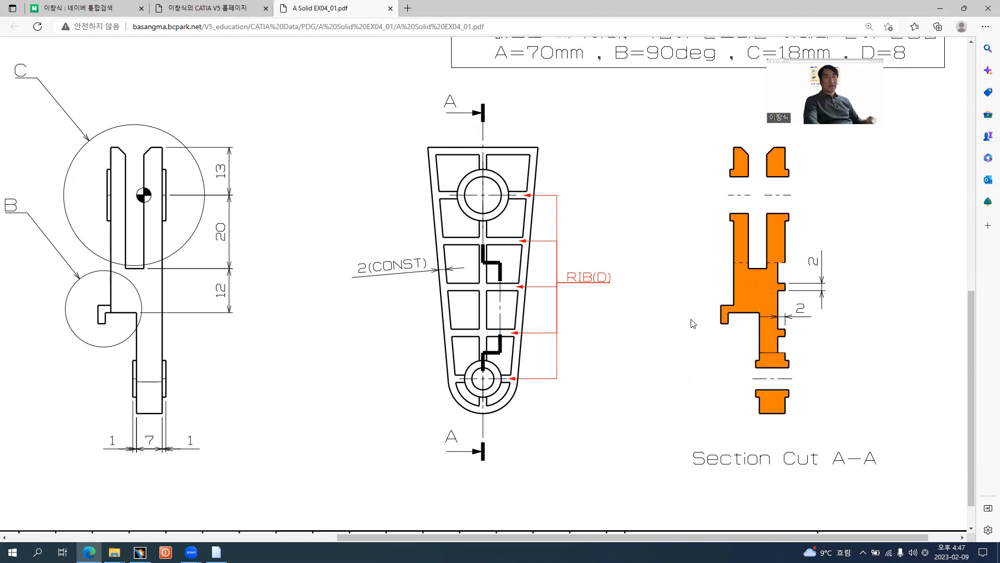
scroll(781, 307, "up", 1, "ctrl")
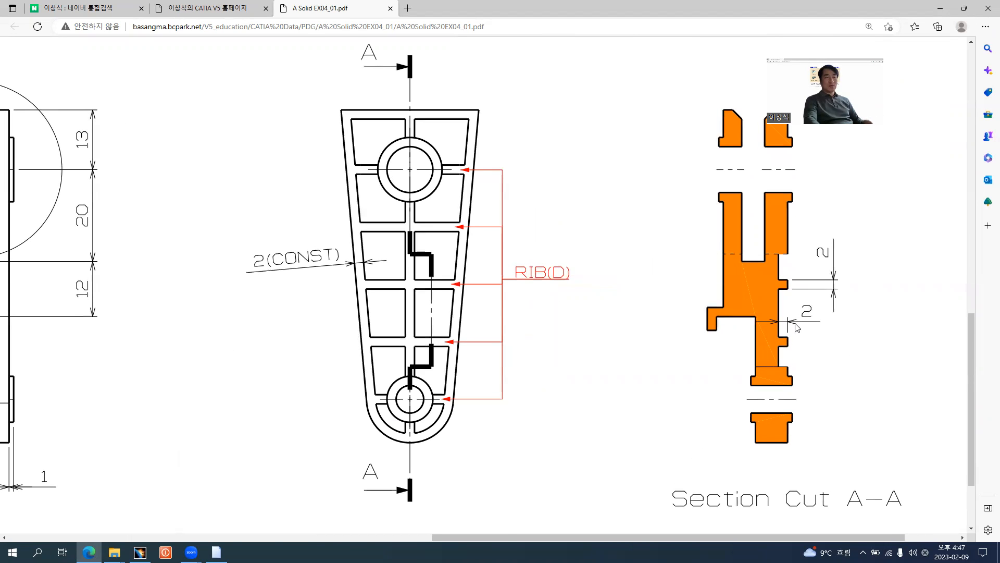
scroll(787, 312, "up", 1, "ctrl")
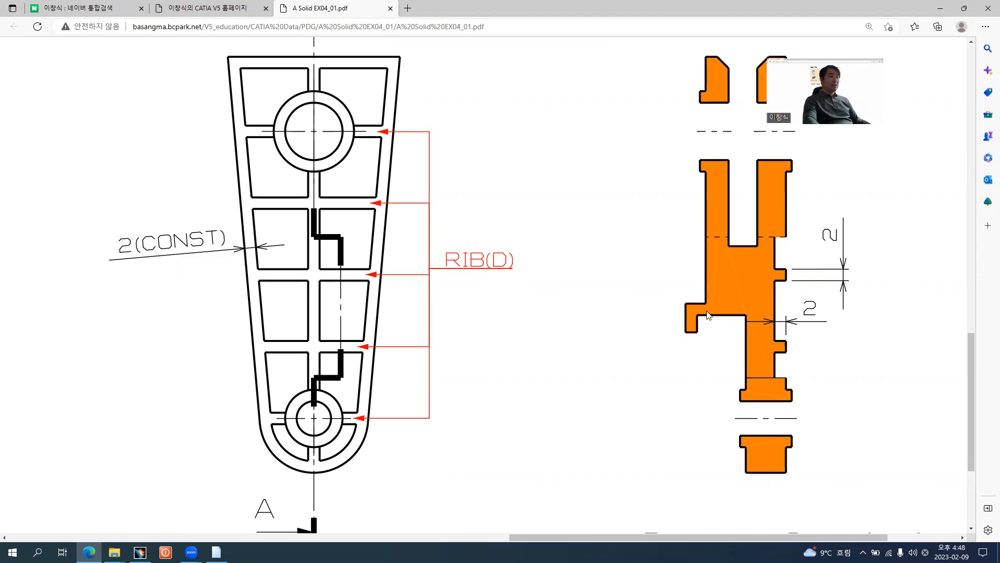
Return to CATIA and inspect the yellow pocket body's hook-side face where it extends through the Main Body.
key("alt+Tab")
middle_click_drag(558, 323, 473, 301)
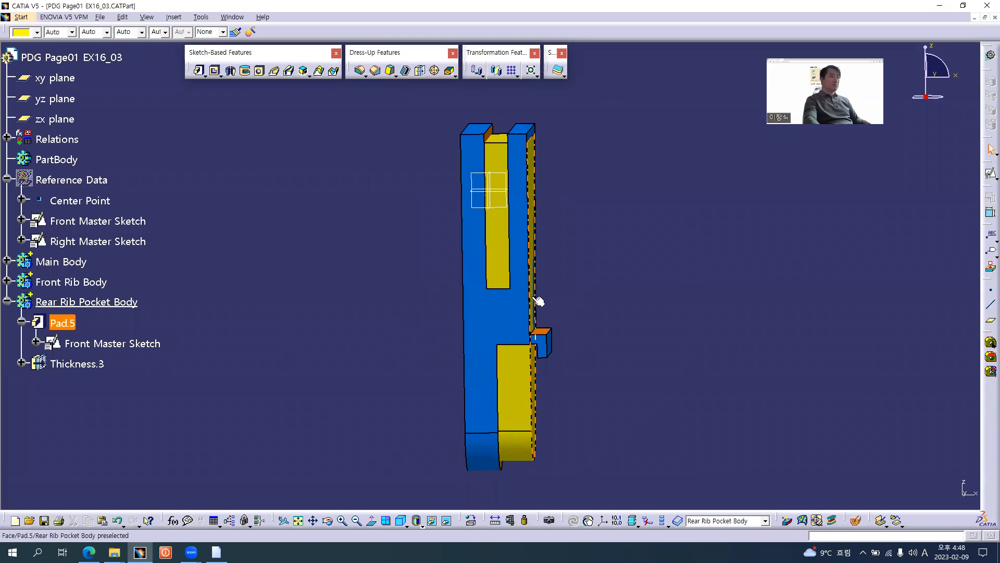
middle_click_drag(368, 293, 340, 301)
middle_click_drag(540, 320, 477, 338)
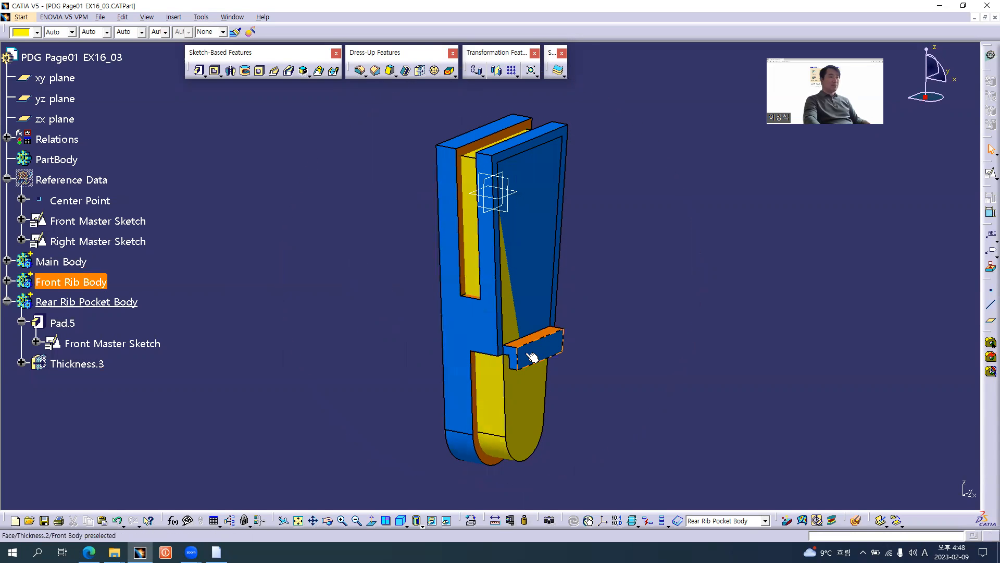
left_click(533, 407)
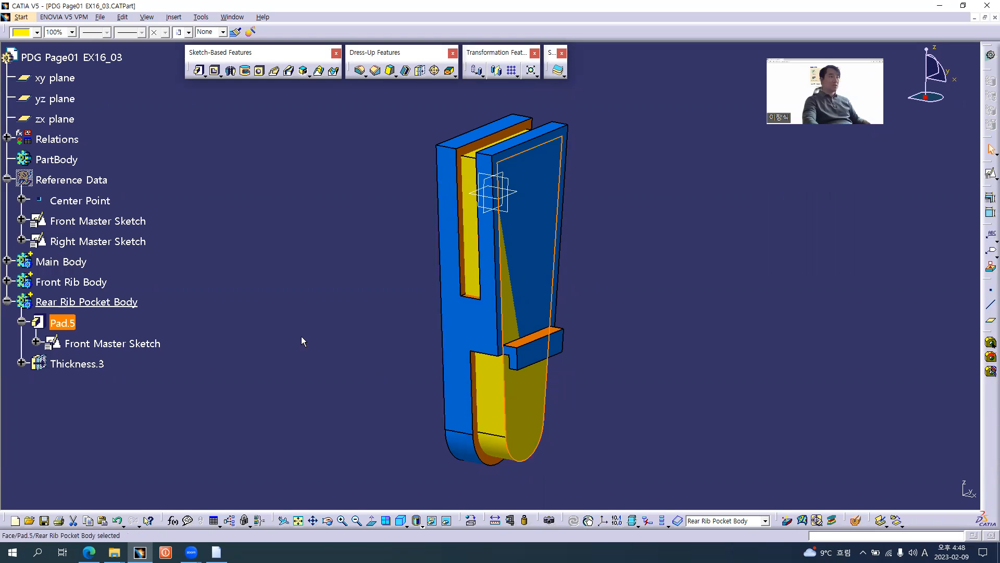
left_click(261, 323)
Hide the Main Body and begin a new Thickness on the Rear Rib Pocket Body's large hook-side face.
right_click(62, 263)
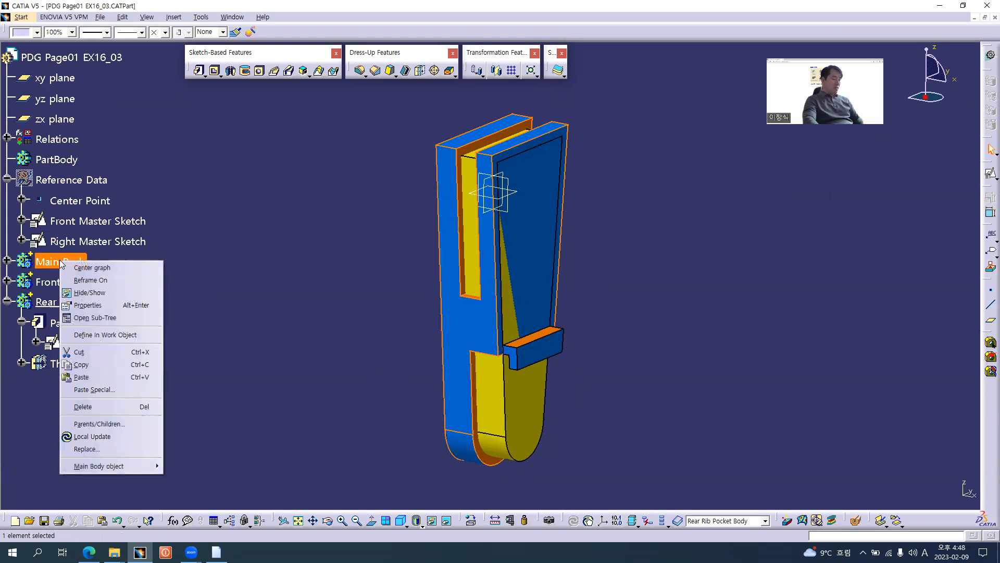
left_click(89, 292)
middle_click_drag(408, 326, 443, 325)
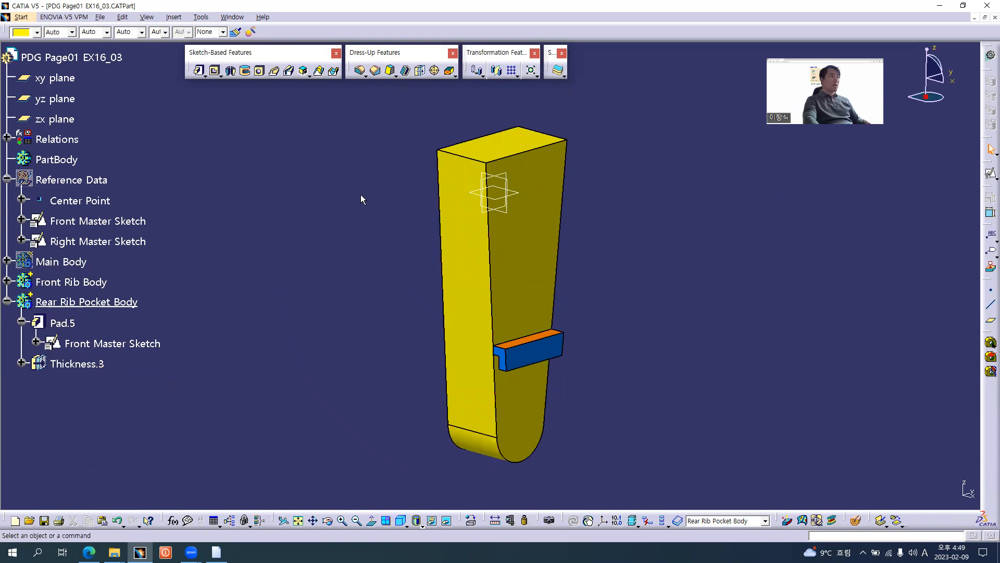
left_click(419, 71)
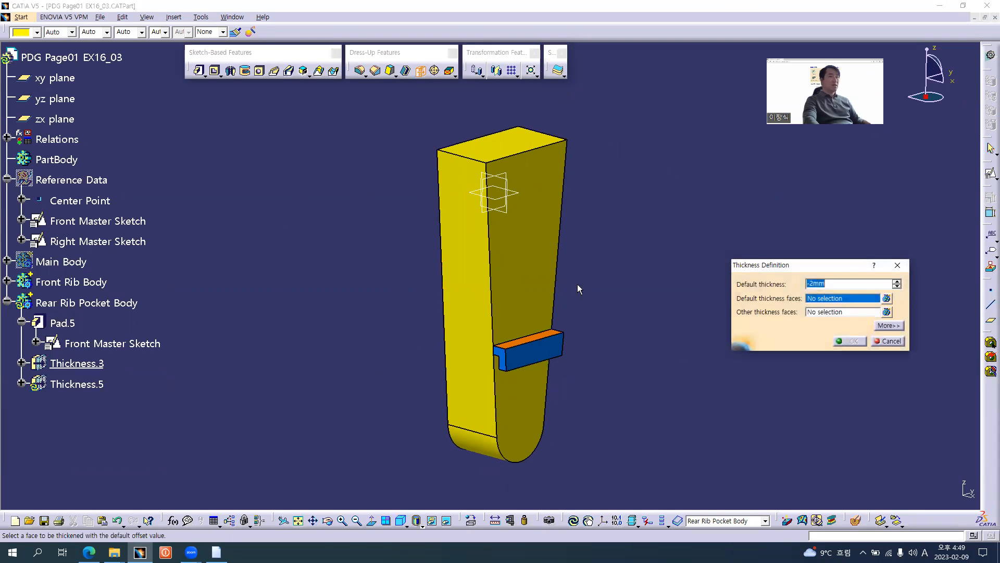
left_click(524, 269)
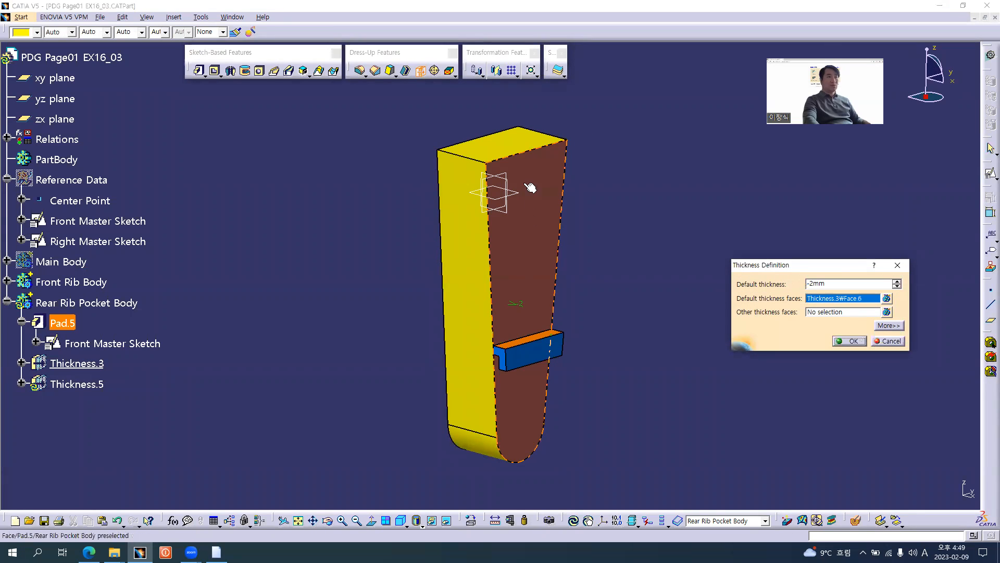
Check the width dimensions in Detail C of the drawing in the browser, and return to the Thickness definition in CATIA.
double_click(836, 284)
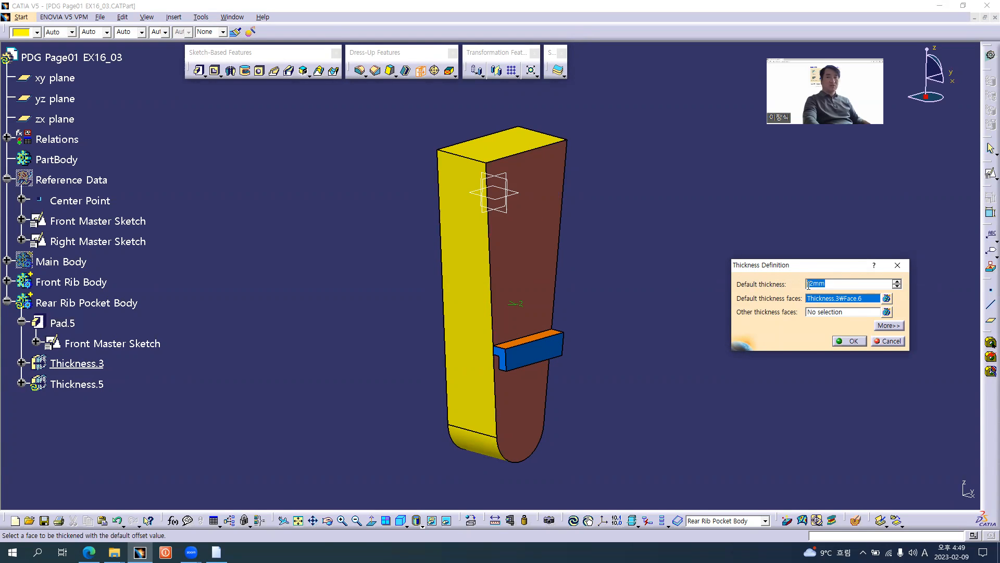
key("alt+Tab")
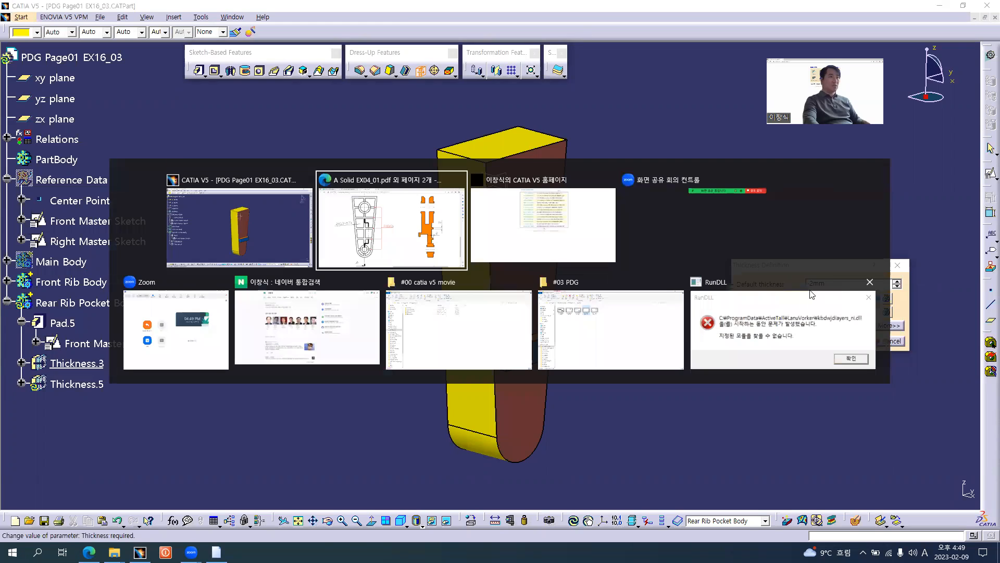
scroll(219, 263, "down", 5, "ctrl")
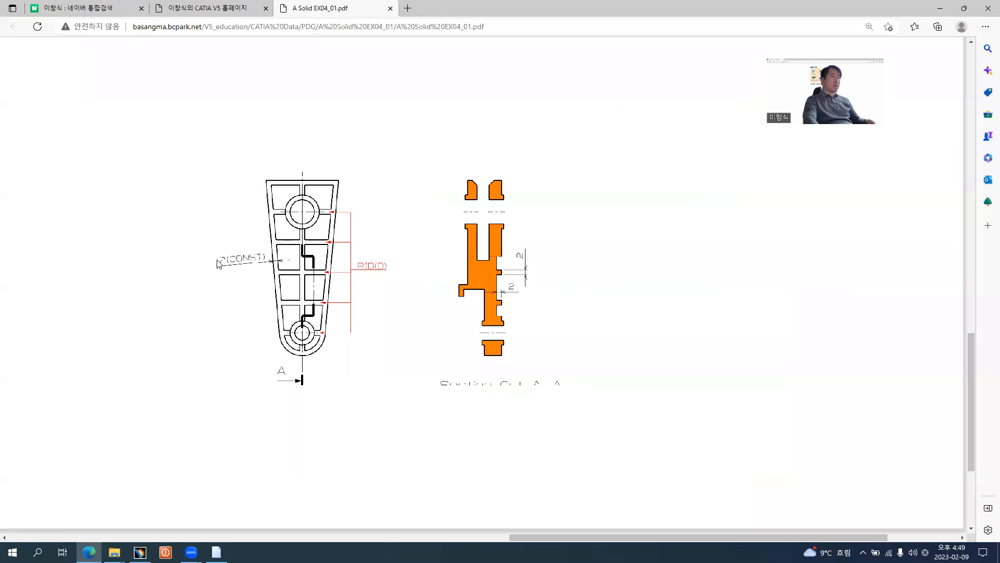
scroll(214, 250, "up", 4)
scroll(286, 231, "up", 3, "ctrl")
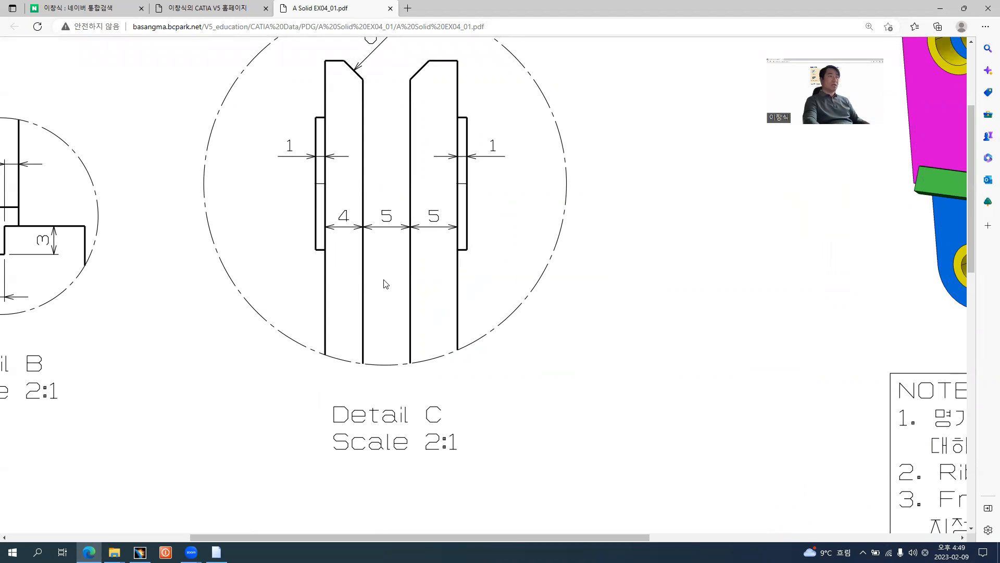
key("alt+Tab")
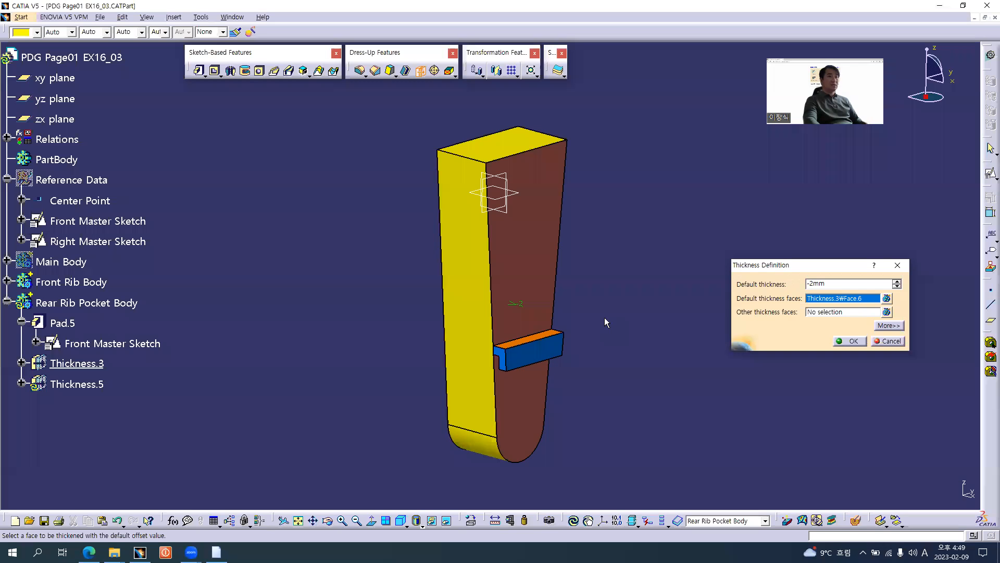
Start a negative, bracketed formula for the Thickness.5 value, beginning with the 4 mm offset dimension of the Right Master Sketch.
left_click(811, 283)
right_click(812, 284)
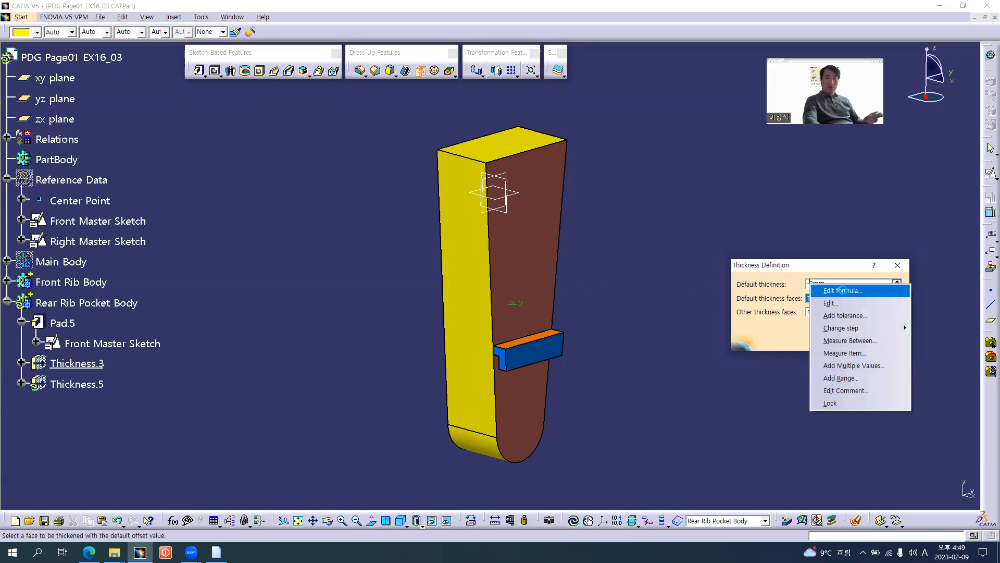
left_click(844, 293)
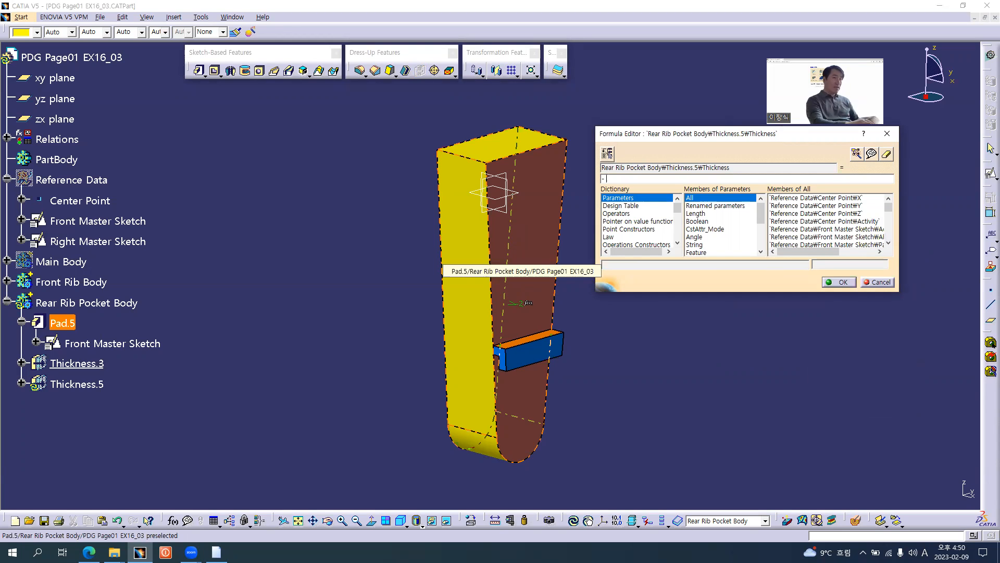
type("(")
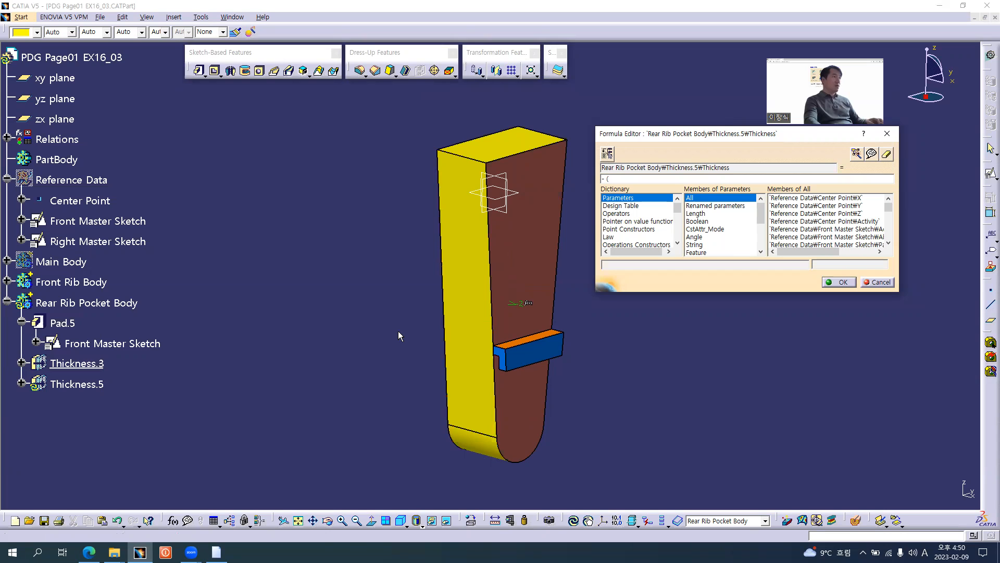
mouse_move(398, 333)
middle_mouse_down()
mouse_move(382, 356)
mouse_move(440, 330)
middle_mouse_up()
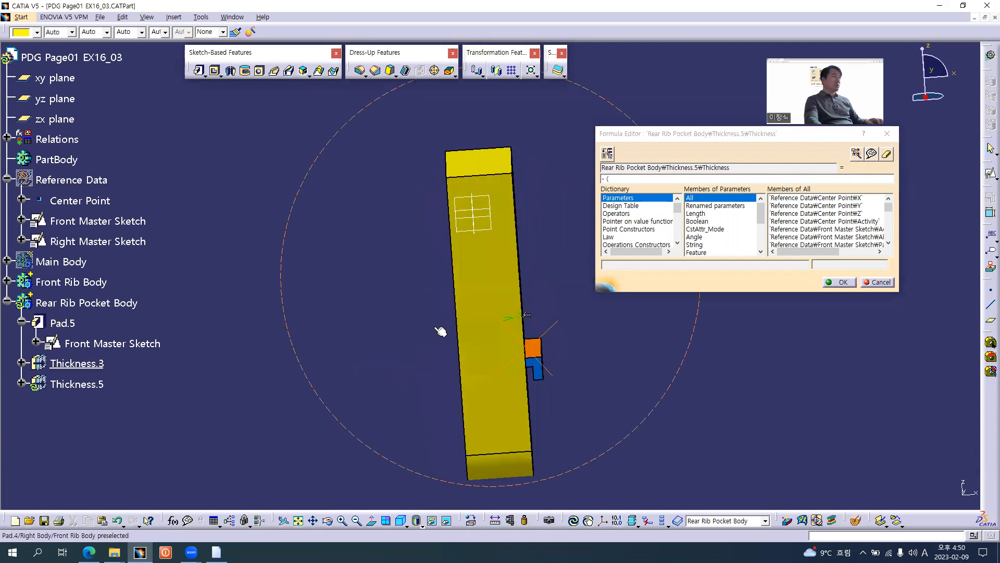
left_click(97, 241)
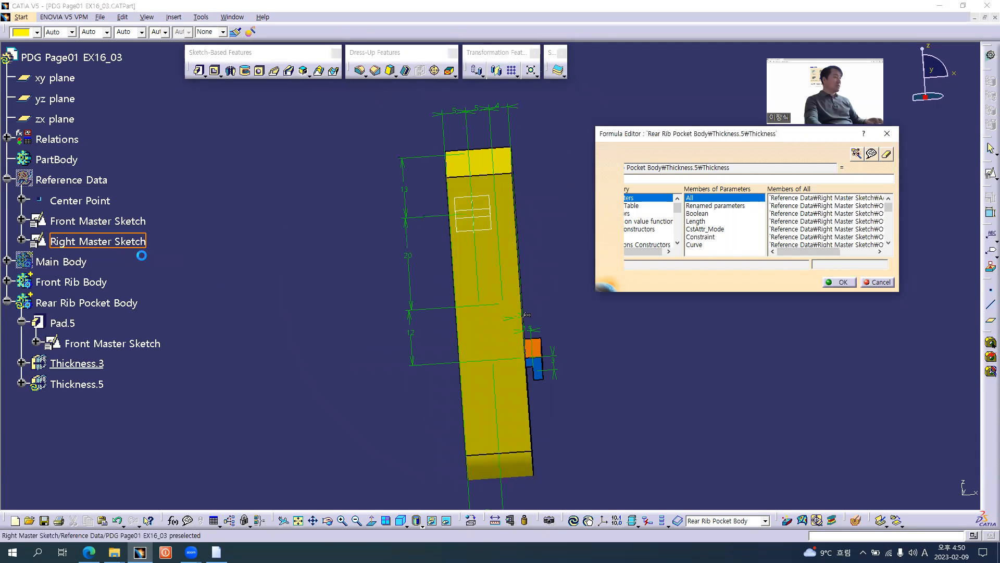
mouse_move(462, 256)
middle_mouse_down()
mouse_move(461, 232)
mouse_move(461, 263)
mouse_move(517, 306)
mouse_move(413, 312)
mouse_move(433, 376)
mouse_move(427, 398)
mouse_move(439, 353)
mouse_move(434, 255)
mouse_move(458, 476)
mouse_move(451, 131)
middle_mouse_up()
left_click(450, 130)
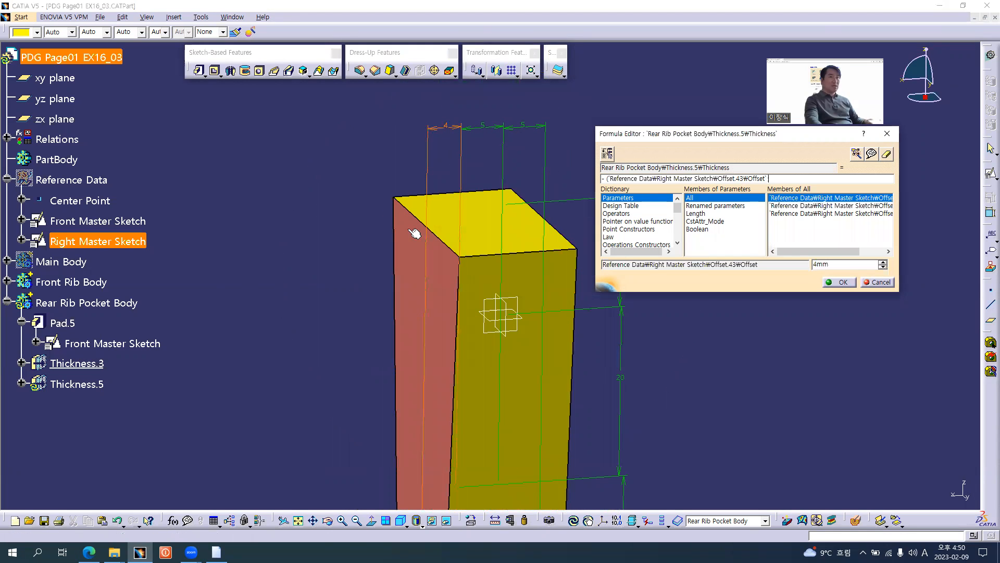
Extend the bracketed Thickness.5 formula by adding both 5 mm offsets of the Right Master Sketch and subtracting 12 mm.
type("+")
left_click(482, 125)
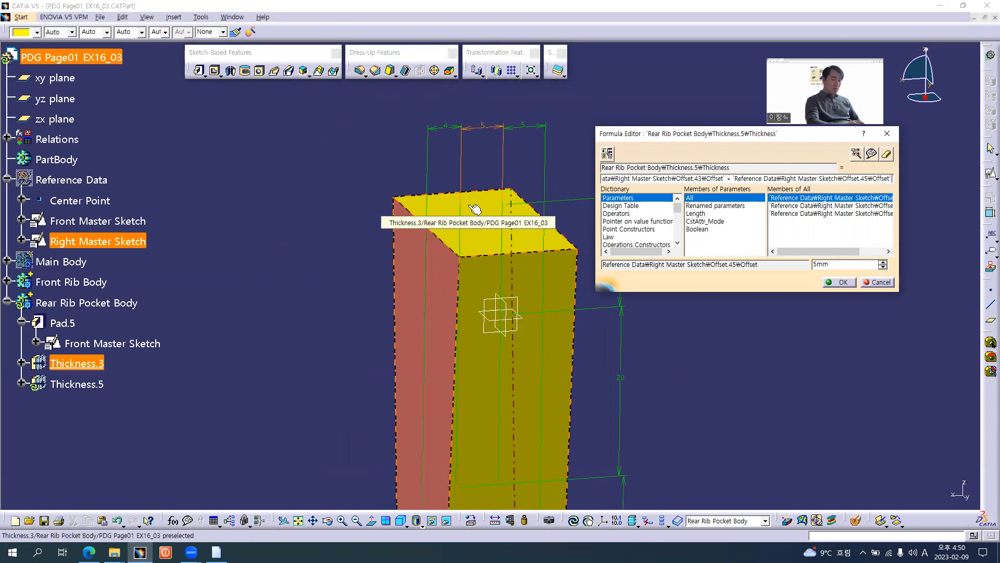
type("+")
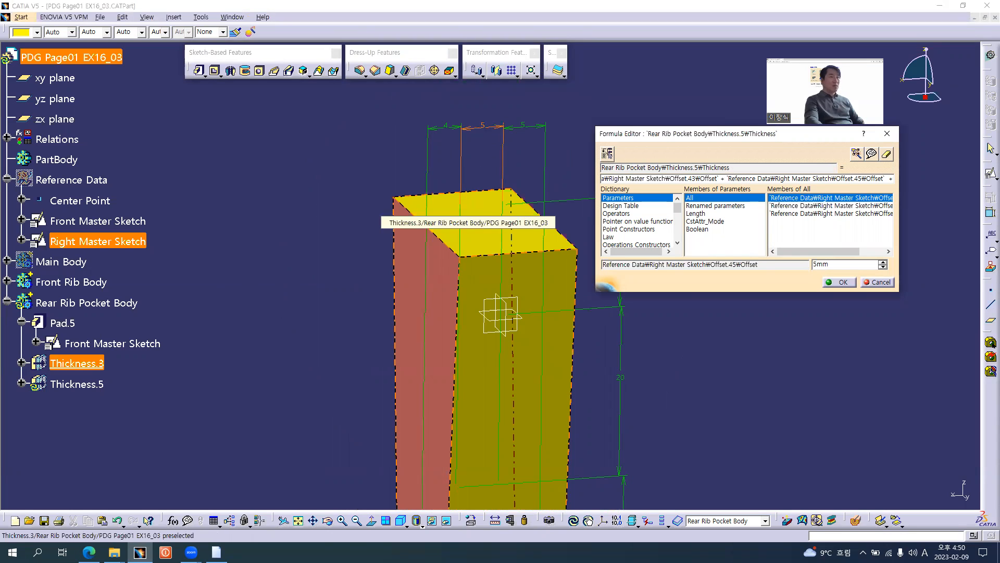
left_click(542, 124)
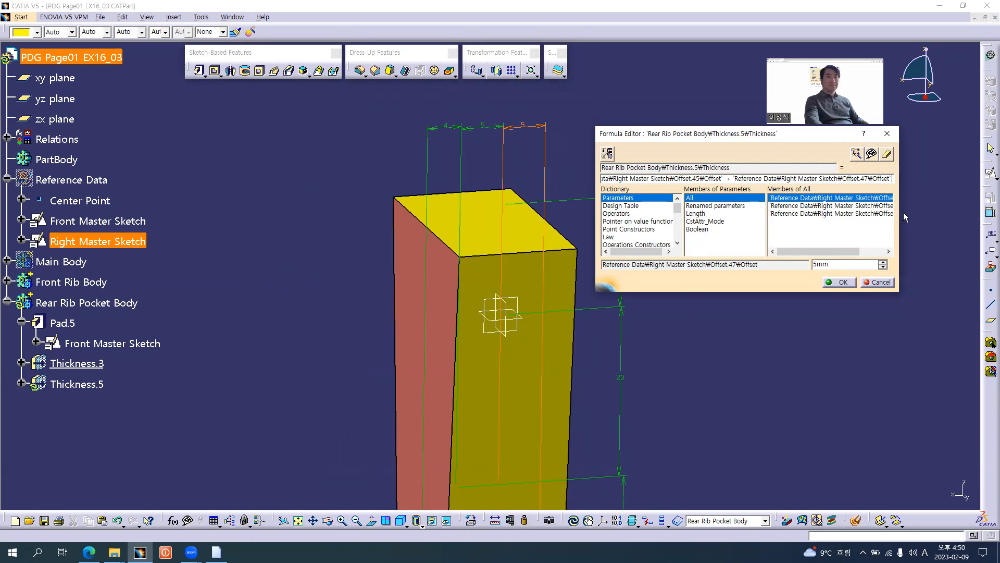
left_click_drag(899, 223, 996, 223)
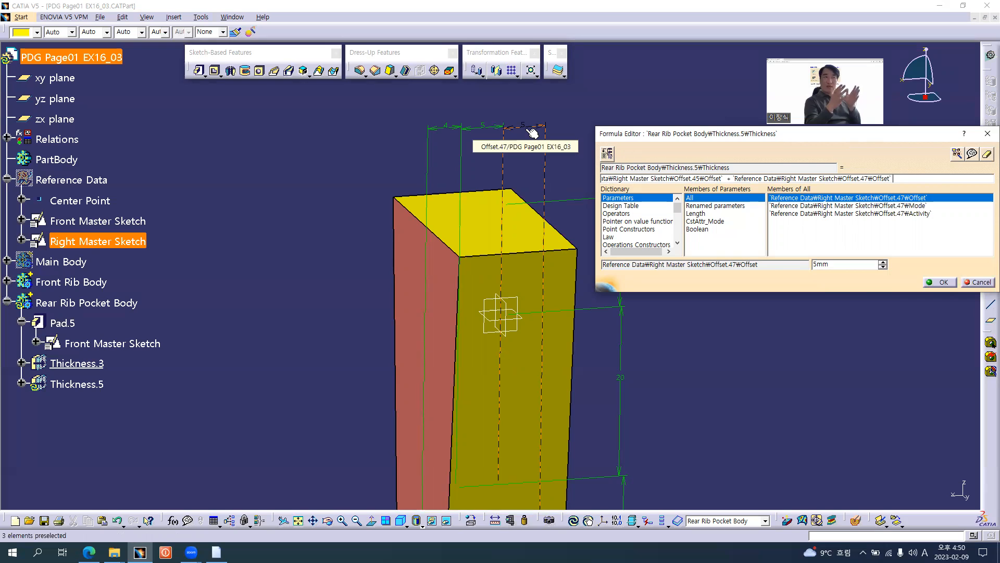
type("- 12")
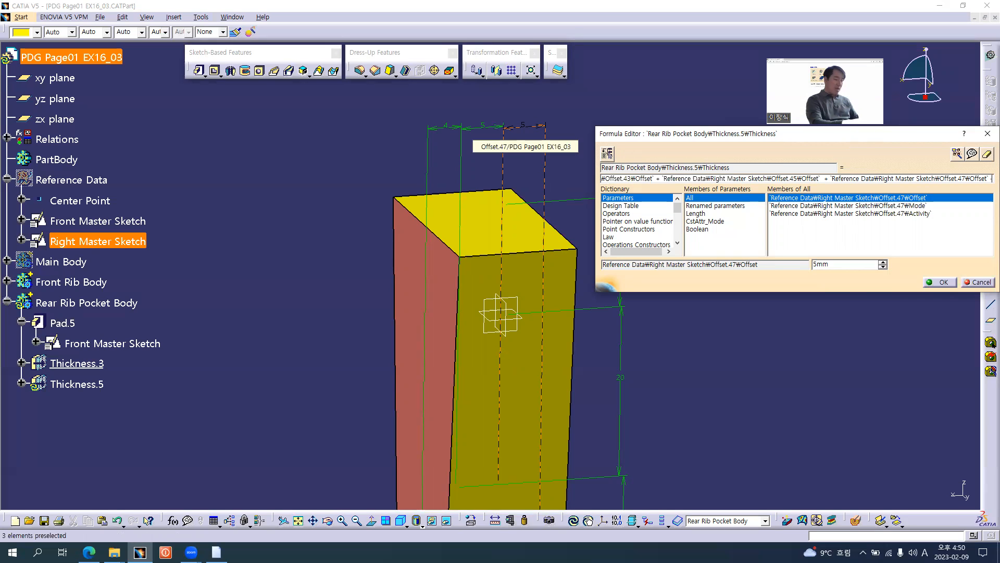
type("mm")
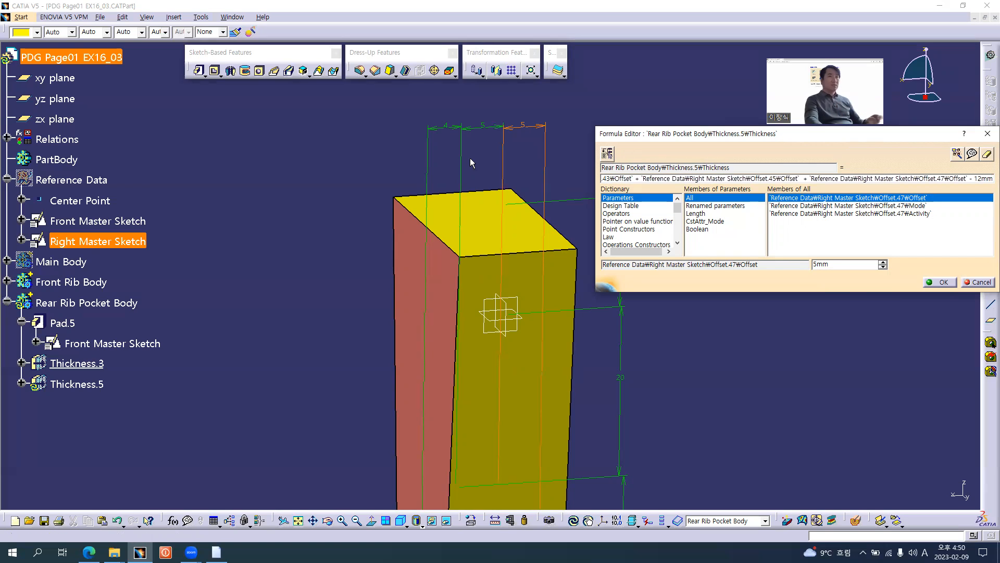
Review the whole formula in an enlarged editor, correct the subtracted value to 2 mm and accept the formula.
left_click_drag(623, 136, 557, 219)
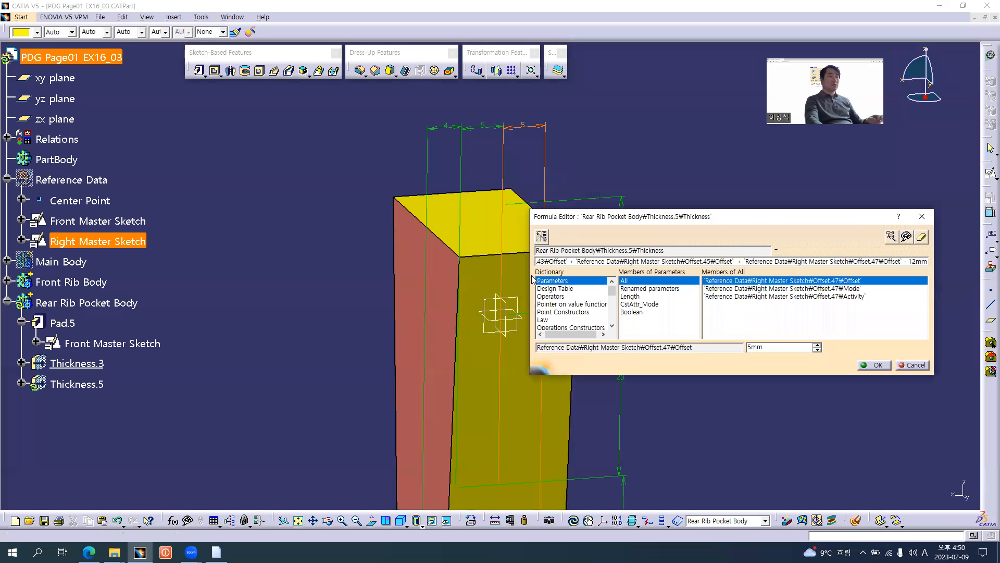
left_click_drag(529, 276, 267, 276)
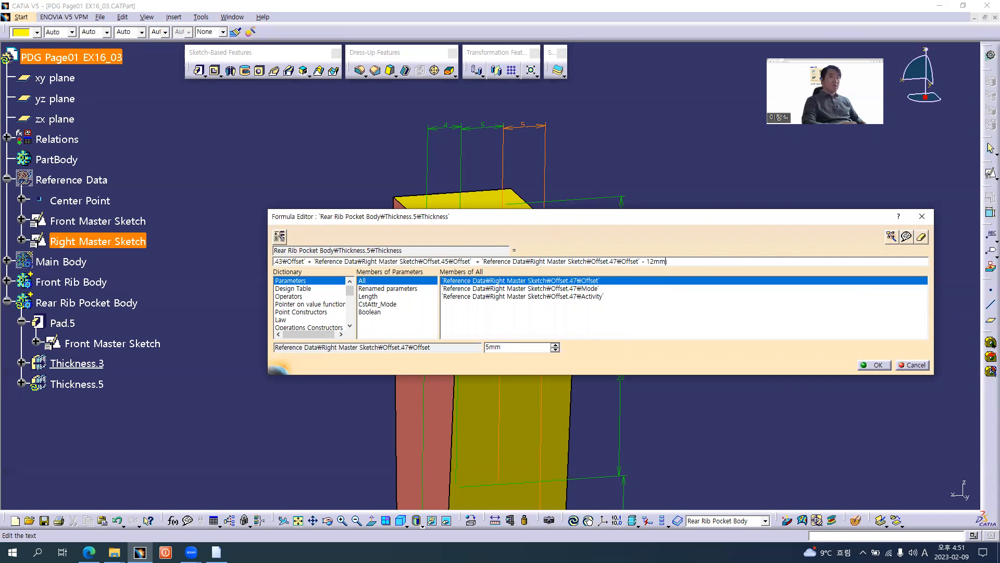
key("Left")
key("Left")
key("Left")
key("Left")
key("Left")
key("Left")
key("Left")
key("Left")
key("Left")
key("Left")
key("Left")
key("Left")
key("Left")
key("Left")
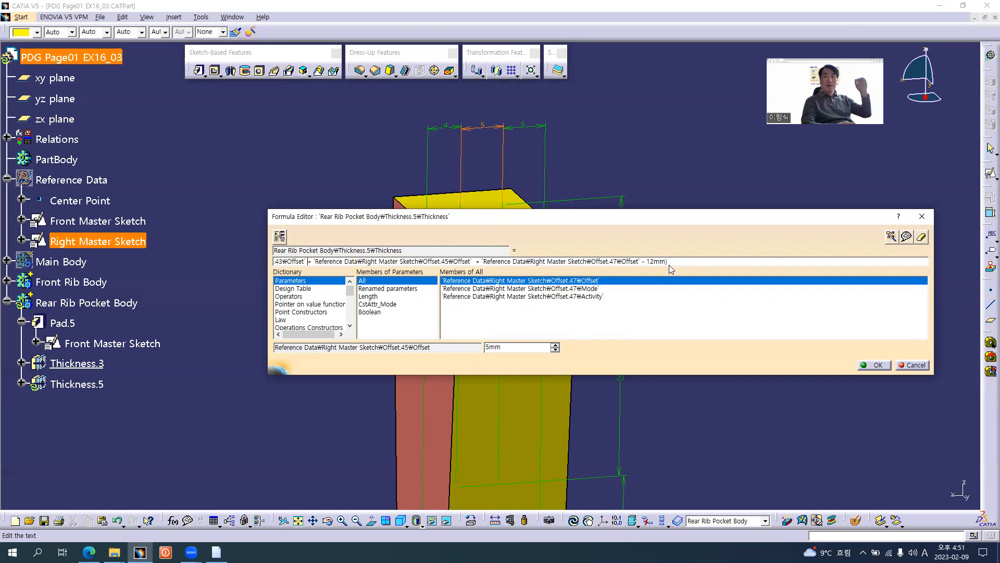
key("Left")
key("Left")
key("Left")
key("Left")
key("Left")
key("Left")
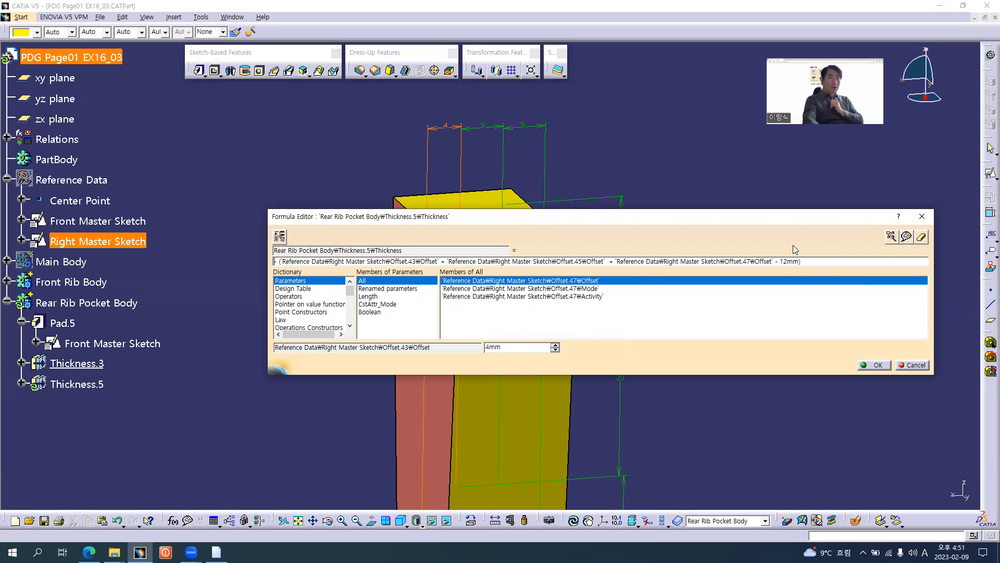
left_click_drag(780, 261, 785, 262)
key("BackSpace")
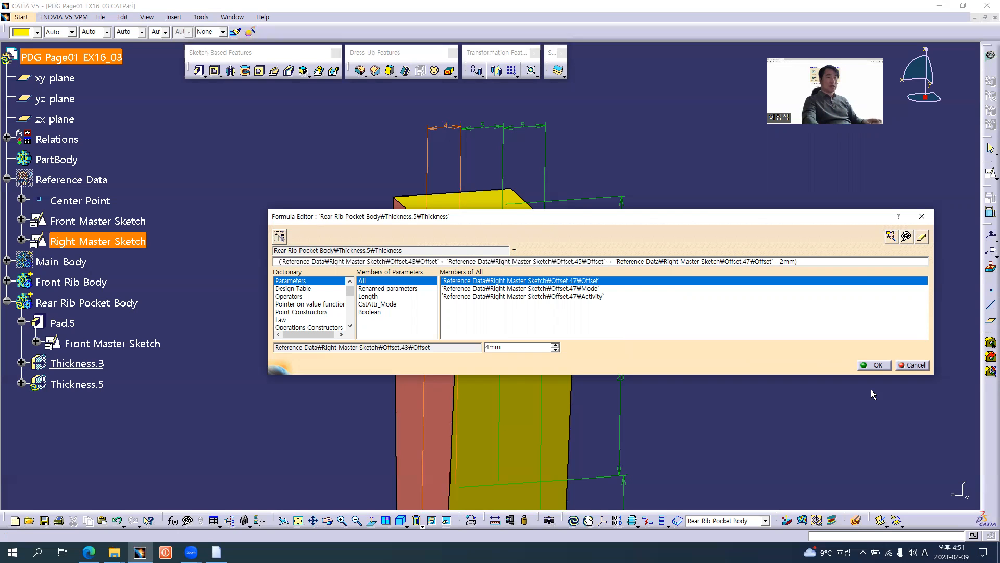
left_click(875, 366)
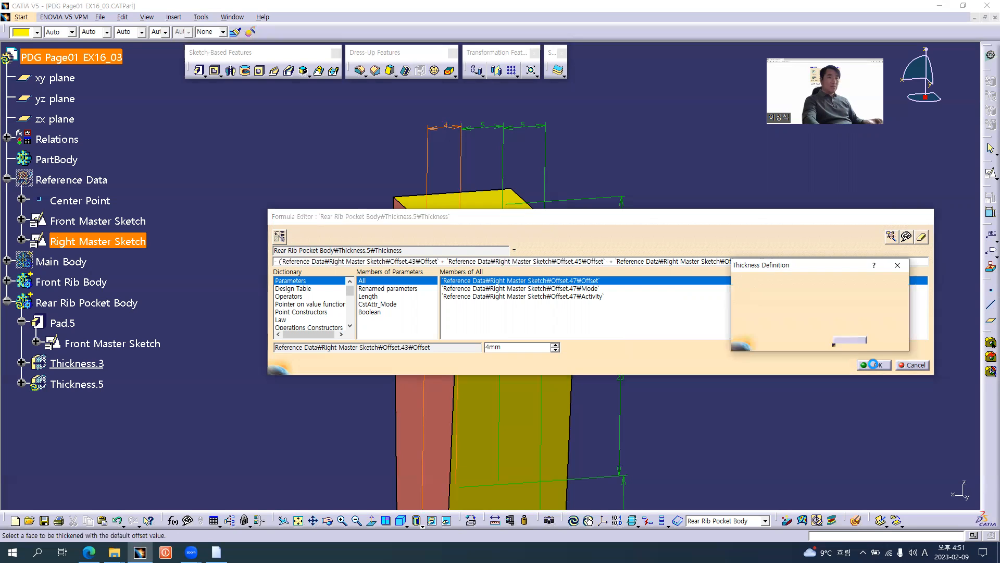
Apply the formula-driven thickness to the selected hook-side face of the Rear Rib Pocket Body.
middle_click_drag(569, 337, 584, 355)
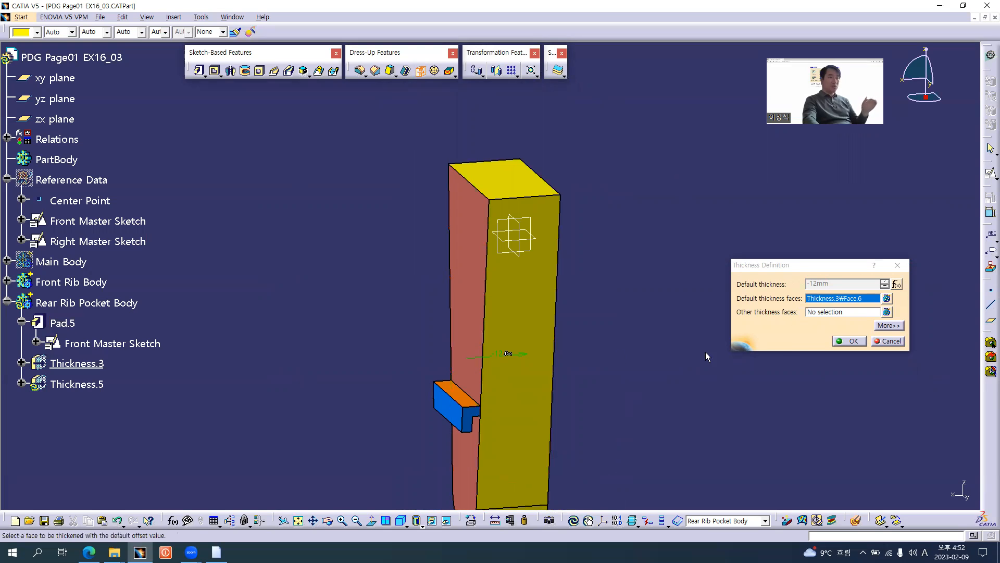
left_click(848, 340)
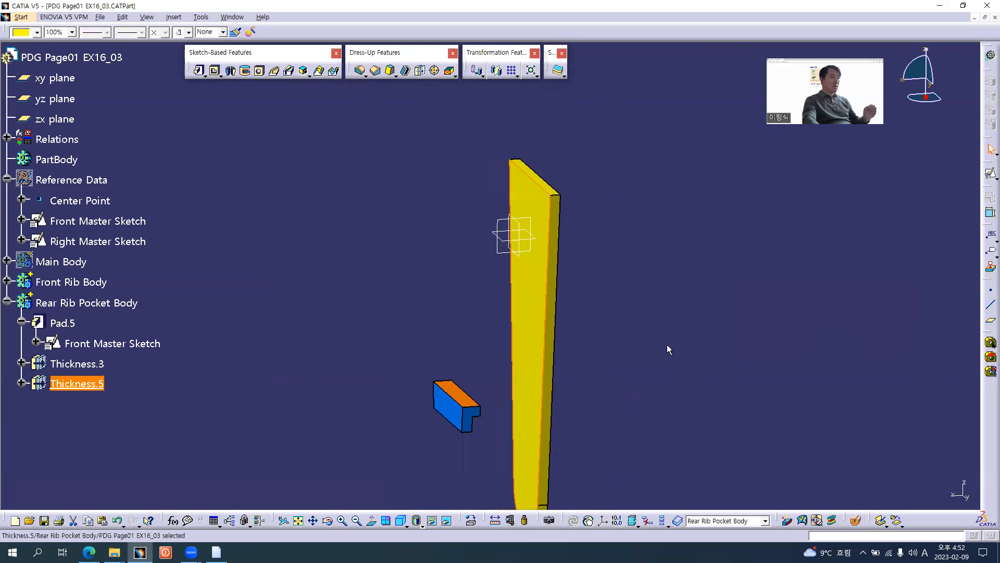
middle_click_drag(551, 357, 597, 368)
left_click(601, 337)
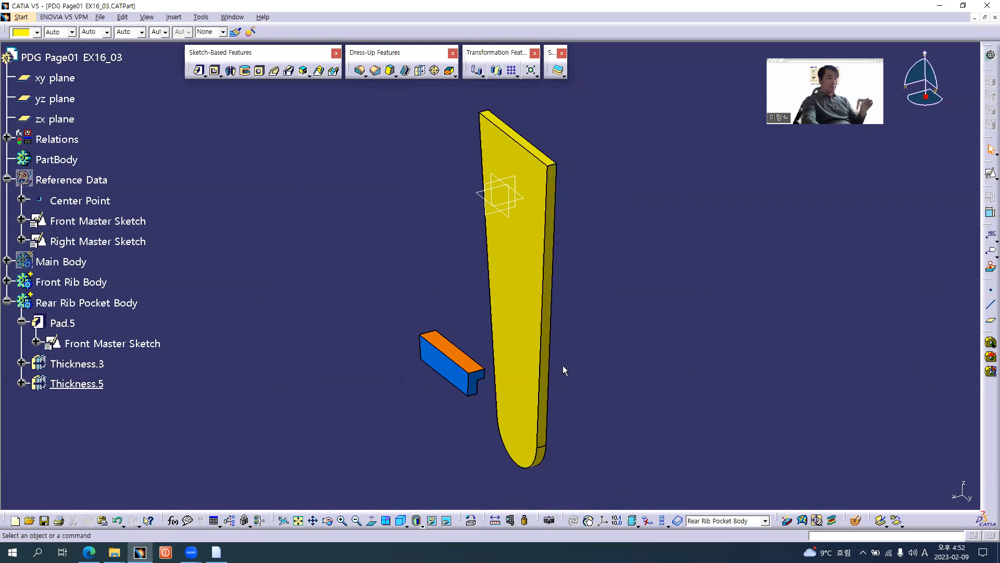
Check Detail C and the rear rib view of the drawing in the browser, and return to CATIA.
key("alt+Tab")
scroll(539, 364, "down", 3, "ctrl")
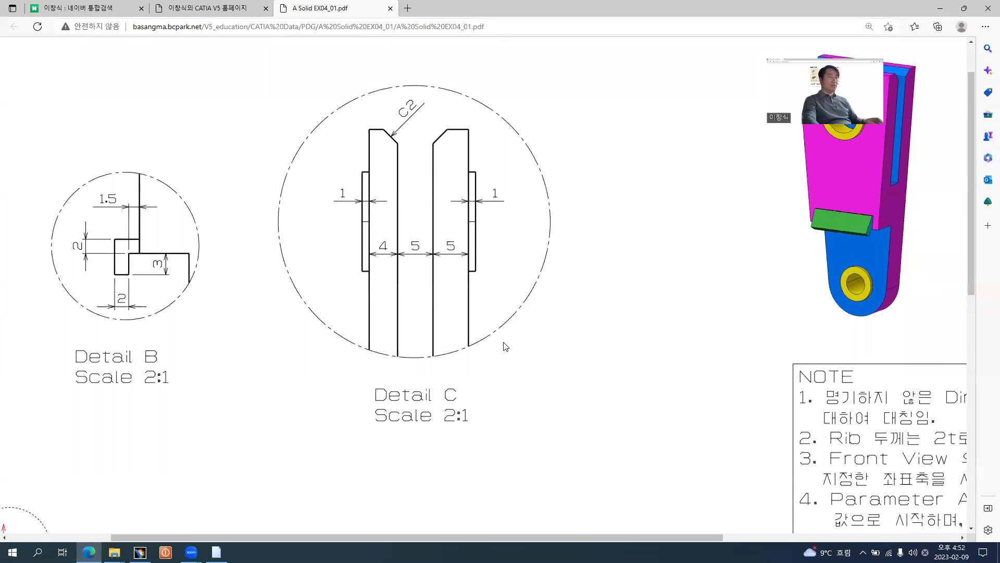
scroll(599, 370, "up", 5, "ctrl")
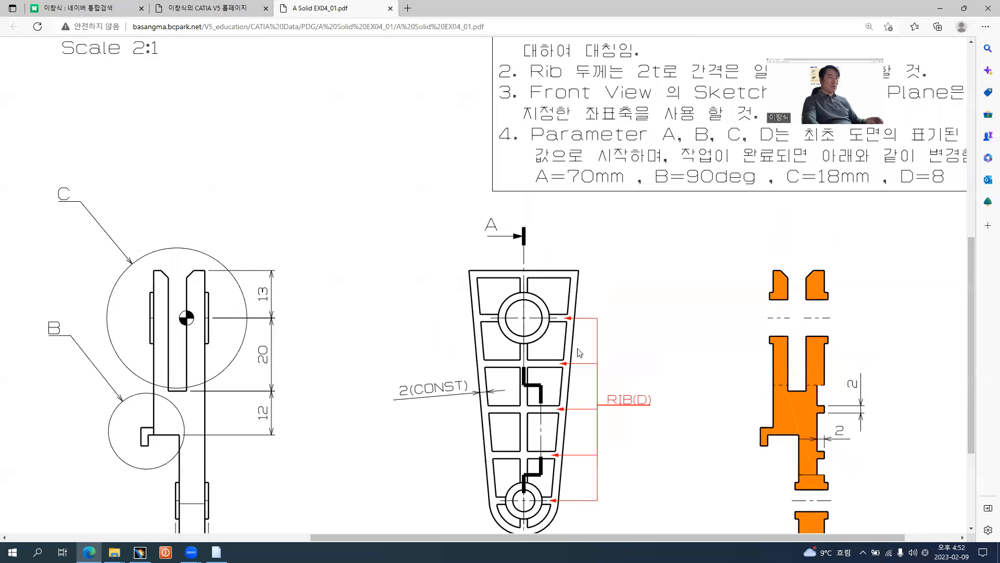
scroll(549, 178, "up", 1, "ctrl")
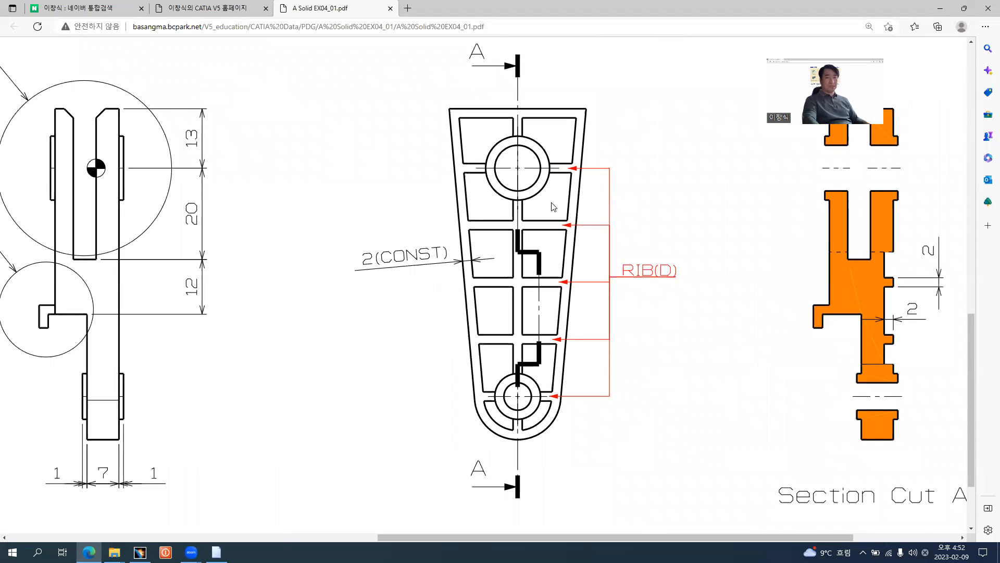
key("alt+Tab")
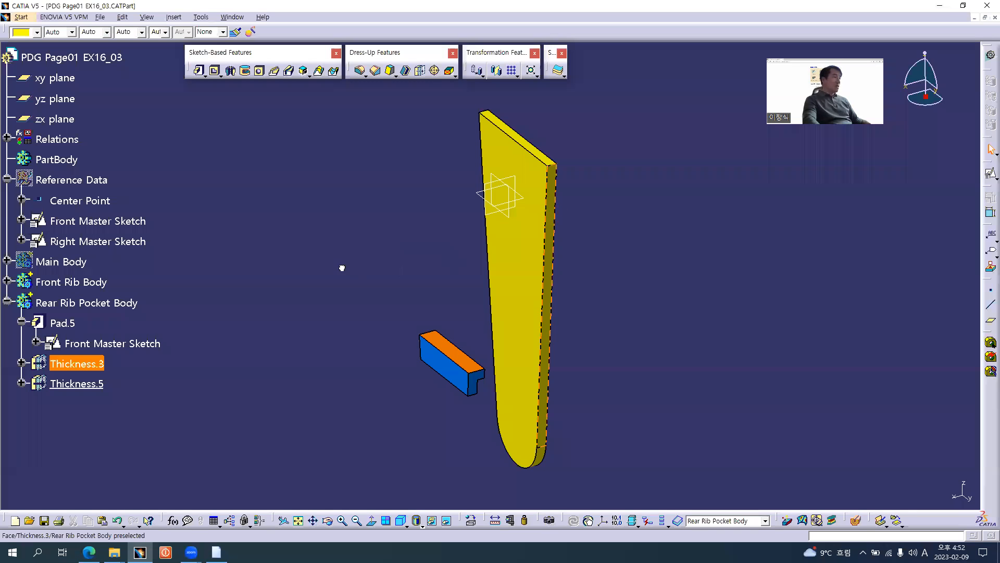
Show the Main Body again and inspect how the pocket body sits in its rear face.
right_click(68, 261)
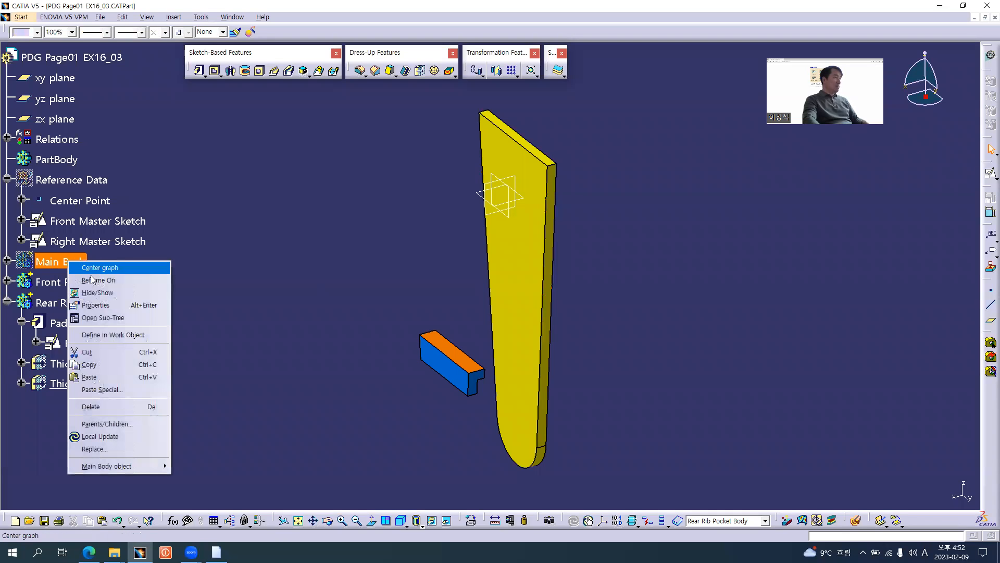
left_click(96, 292)
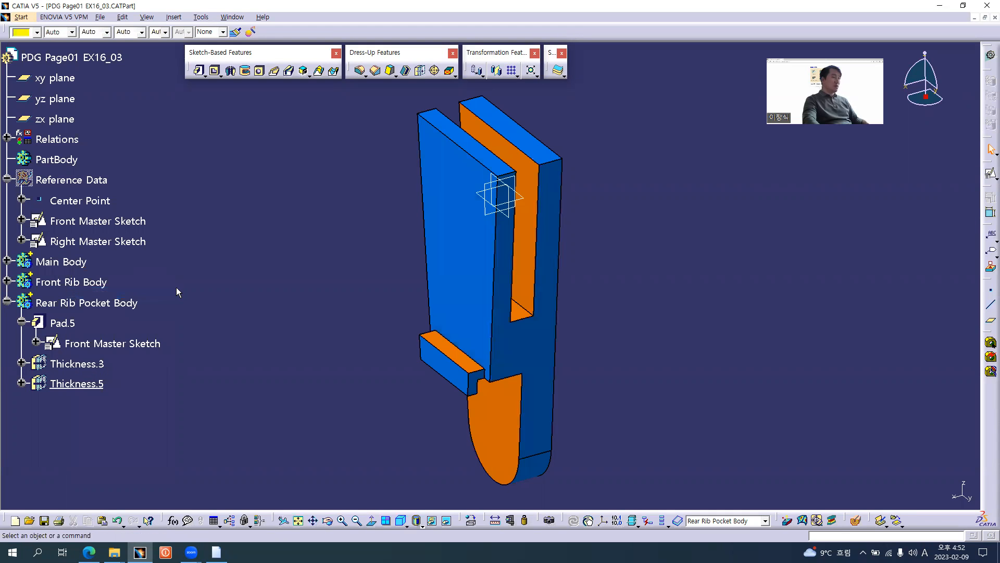
middle_click_drag(604, 337, 192, 268)
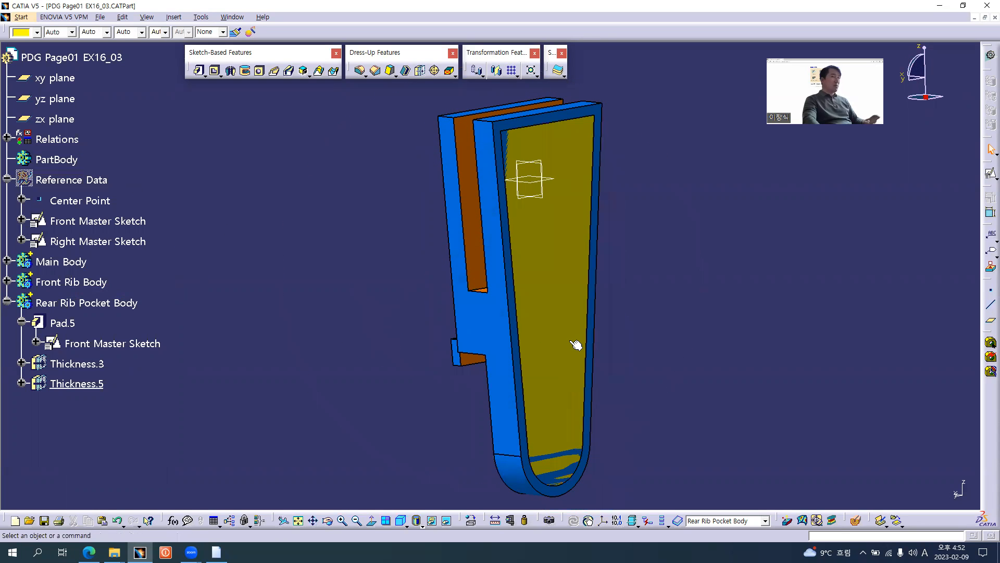
middle_click_drag(555, 331, 537, 361)
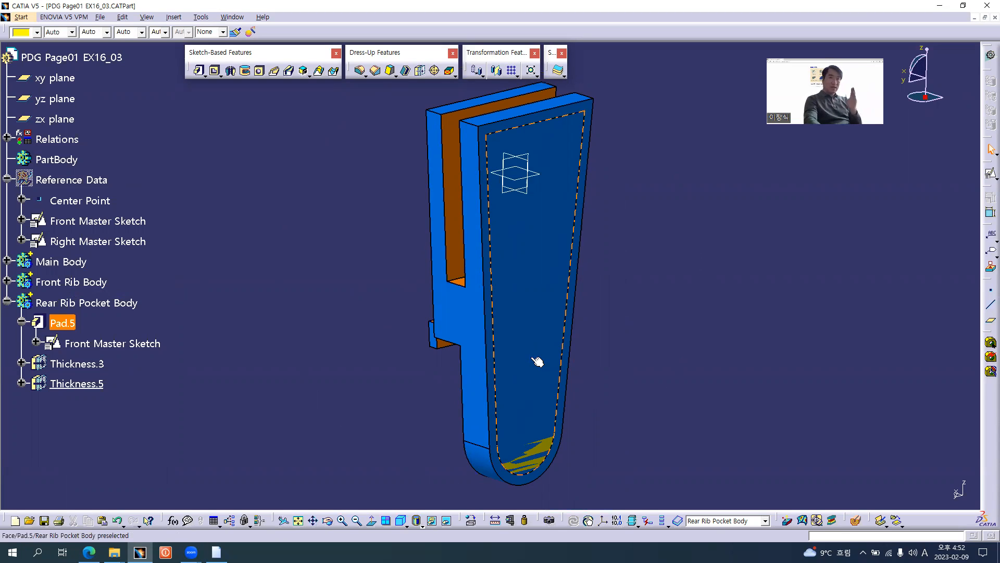
middle_click_drag(337, 283, 334, 287)
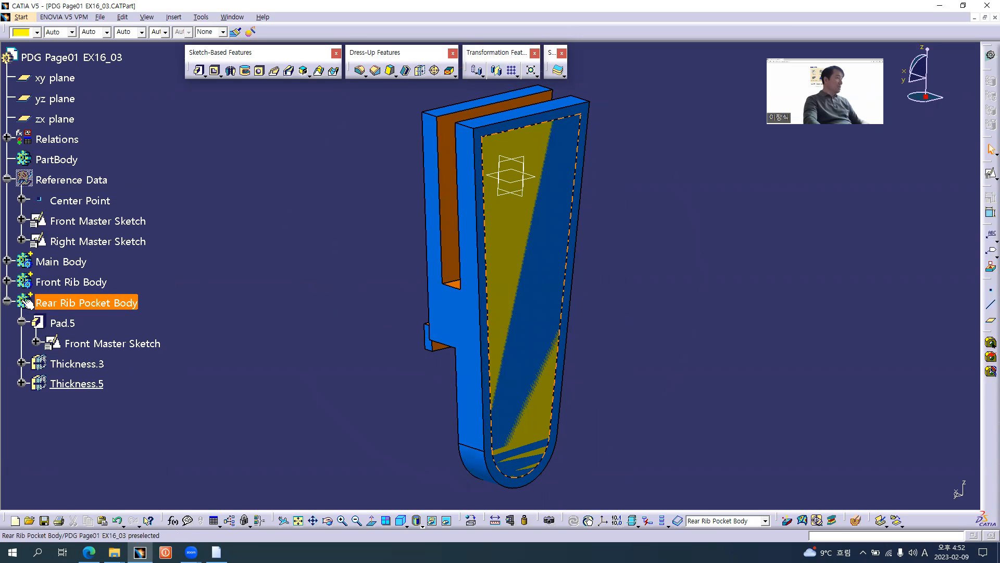
Expand the Main Body and define its Front Body as the in-work object.
left_click(7, 259)
right_click(91, 302)
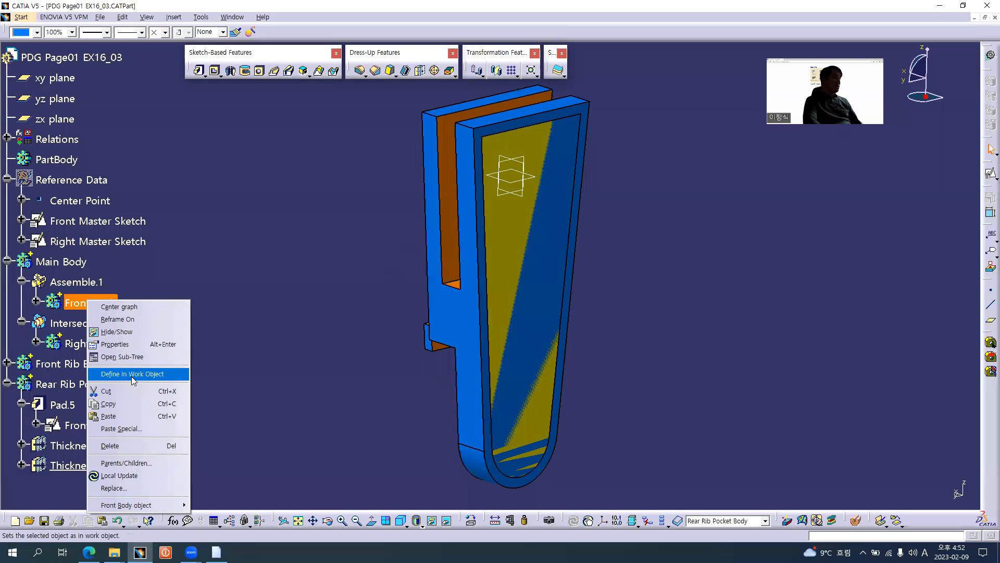
left_click(131, 374)
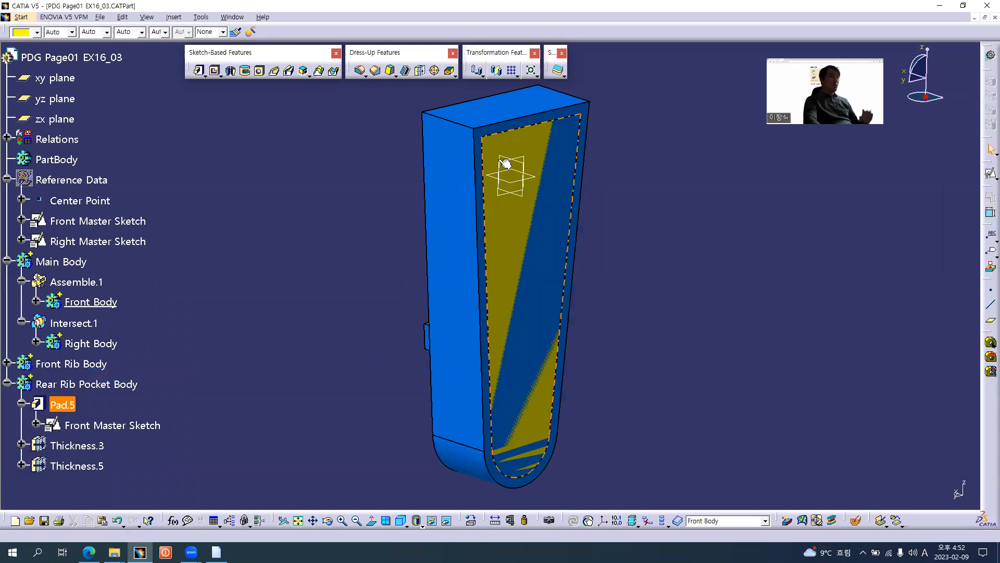
Remove the Rear Rib Pocket Body from the Front Body with a Boolean Remove operation.
left_click(98, 385)
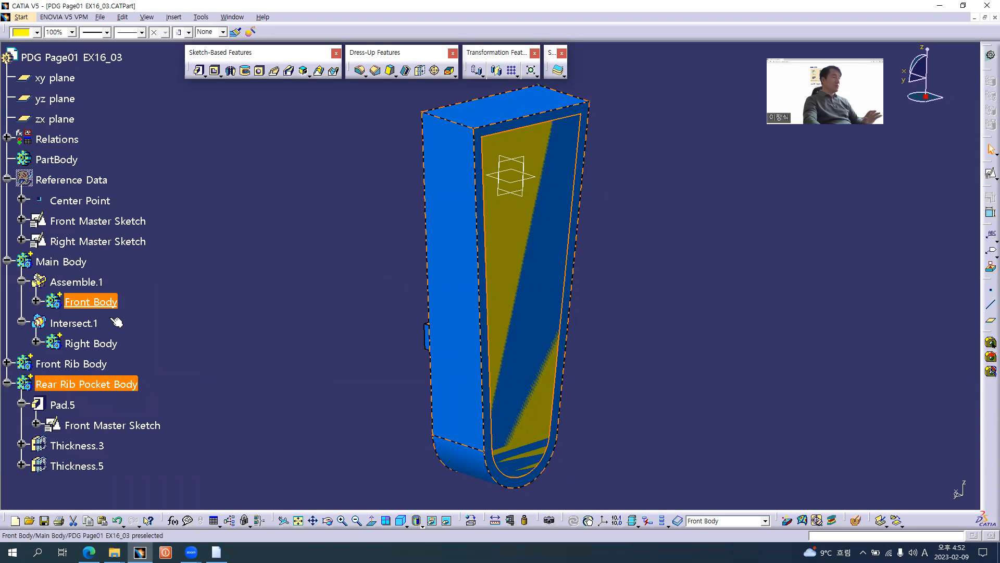
right_click(121, 382)
mouse_move(196, 371)
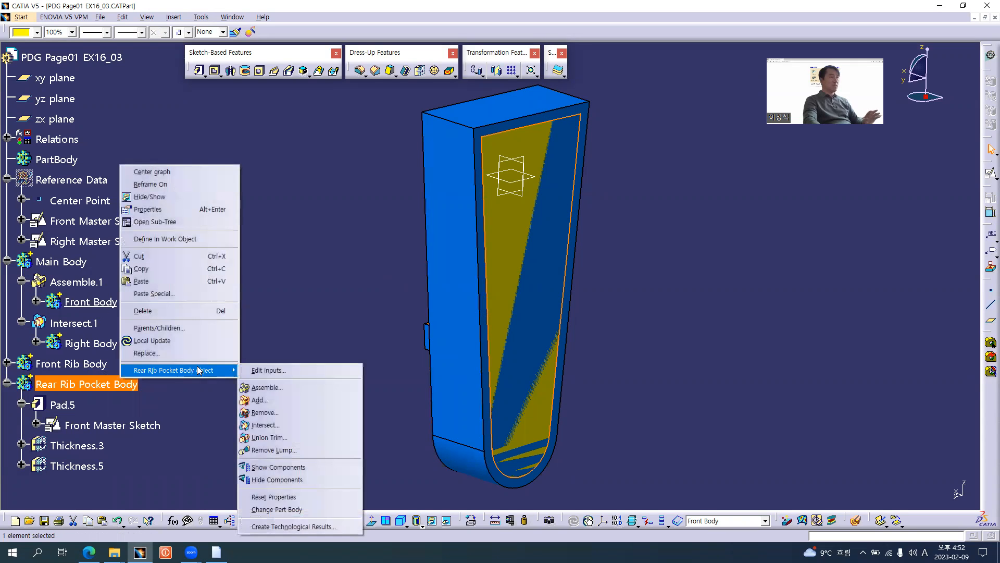
left_click(257, 412)
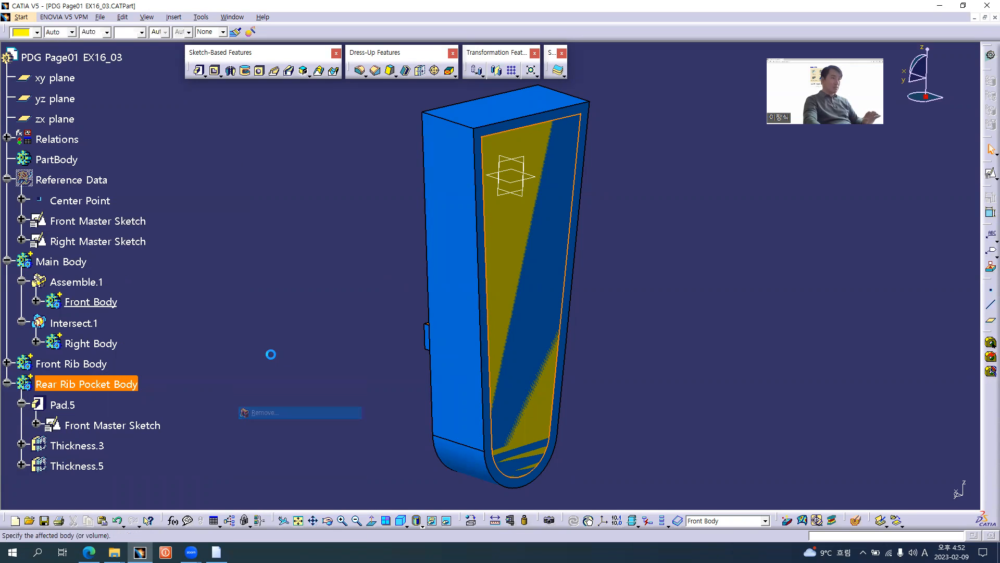
key("Return")
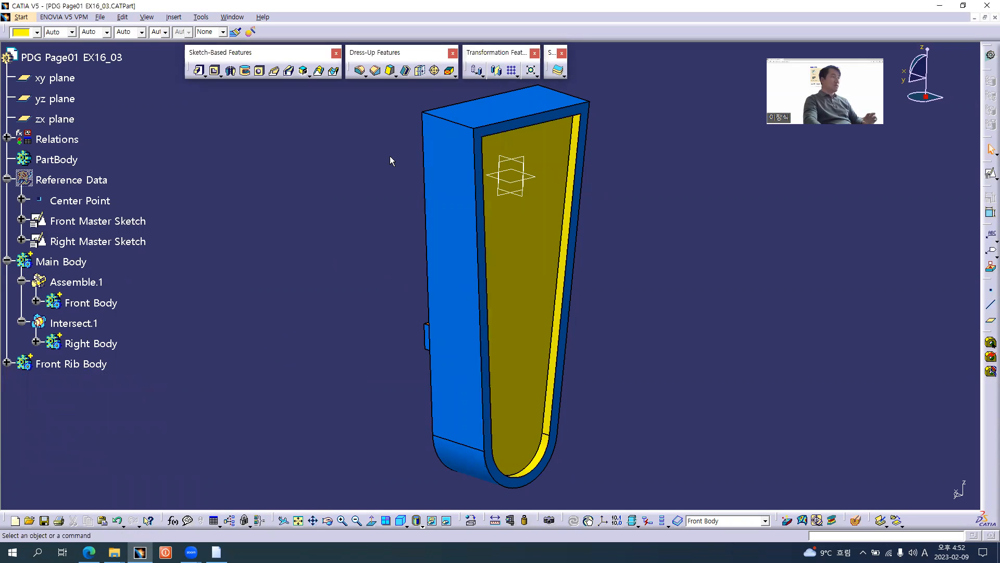
Define the PartBody as the in-work object.
right_click(58, 263)
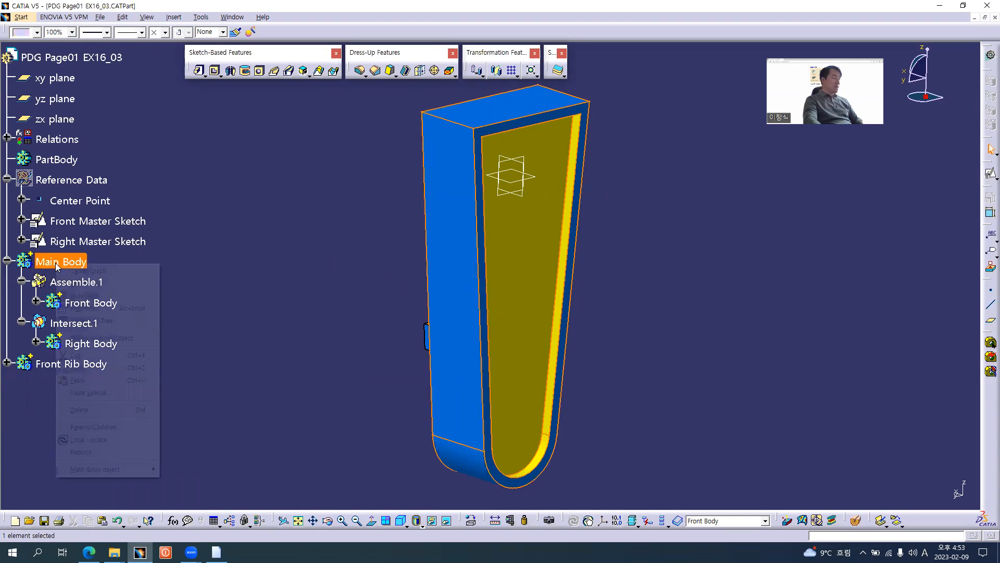
right_click(52, 162)
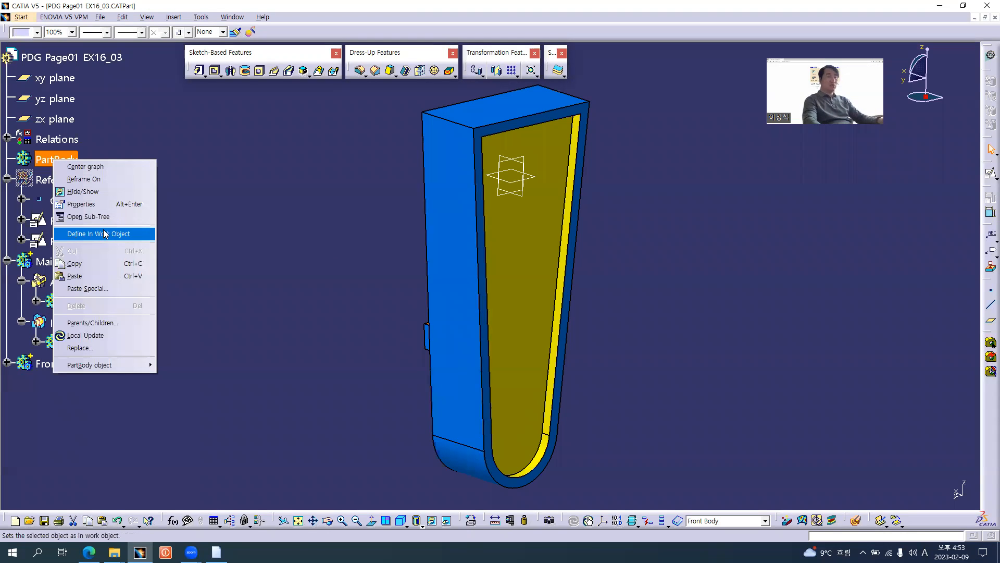
left_click(99, 233)
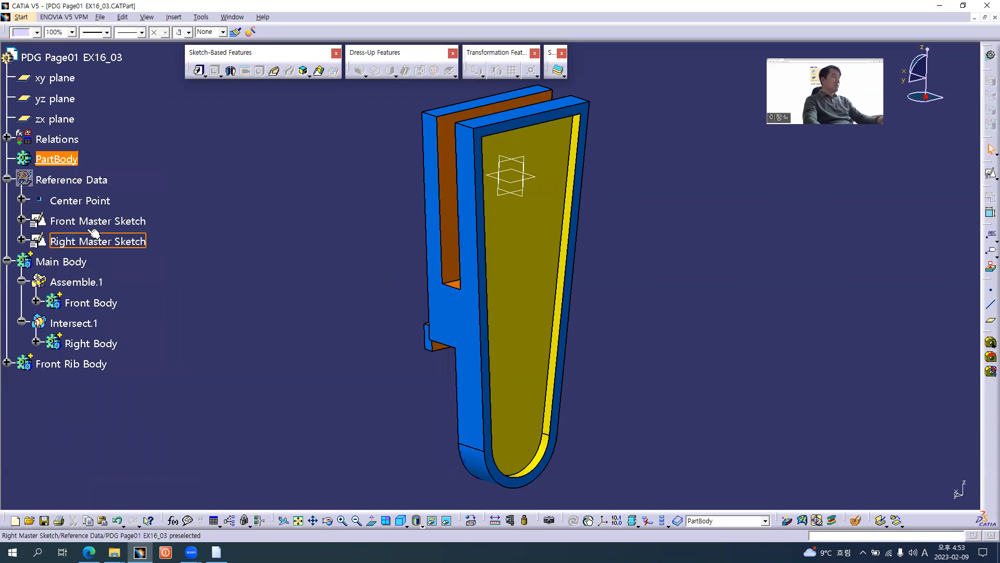
Assemble the Main Body into the PartBody with a Boolean Assemble operation.
left_click(70, 282)
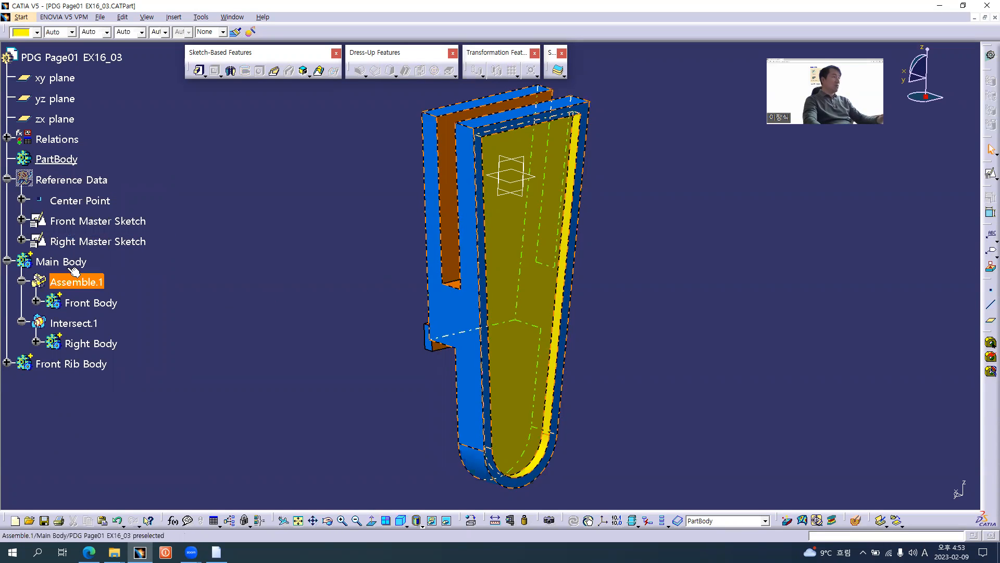
left_click(59, 261)
right_click(58, 261)
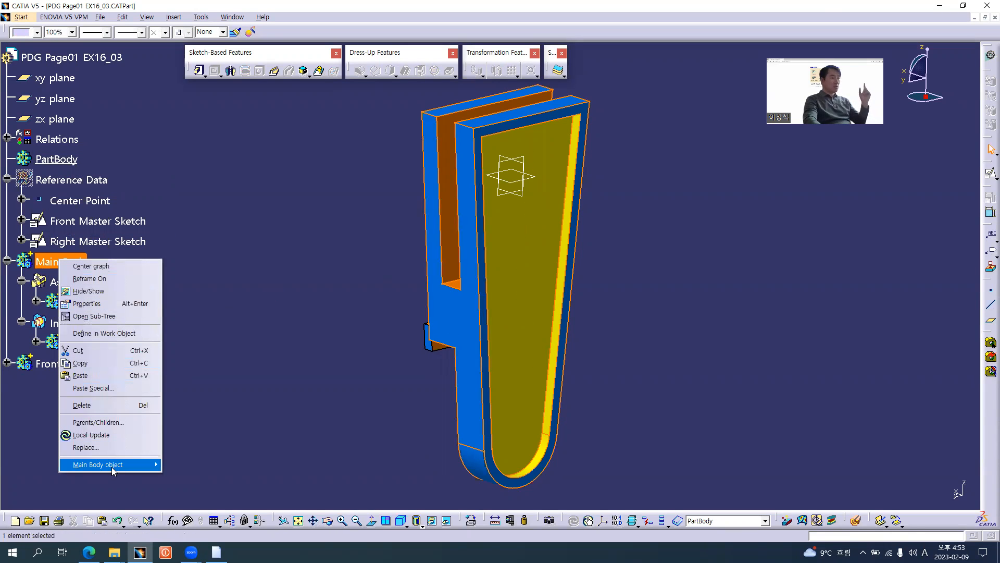
mouse_move(111, 464)
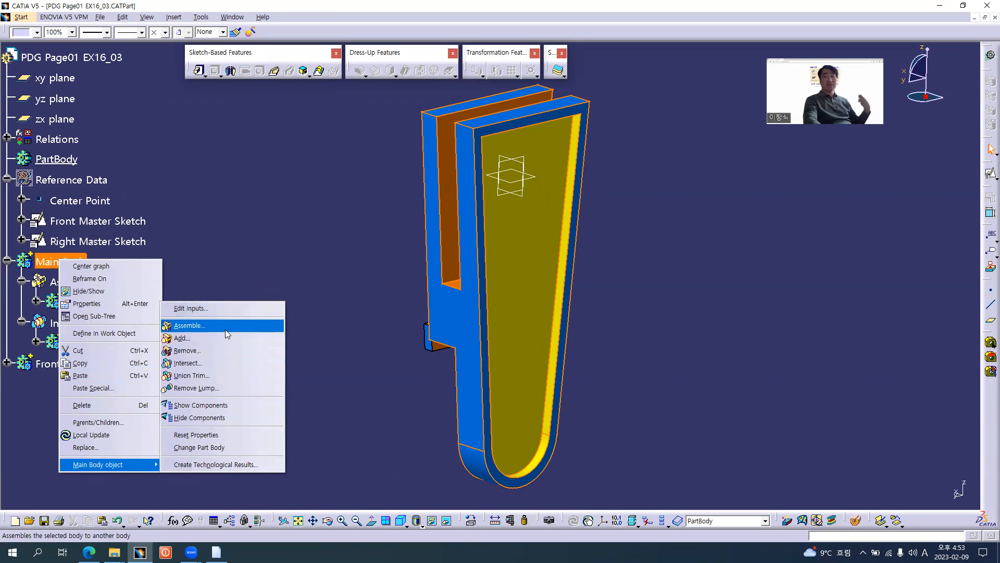
left_click(206, 325)
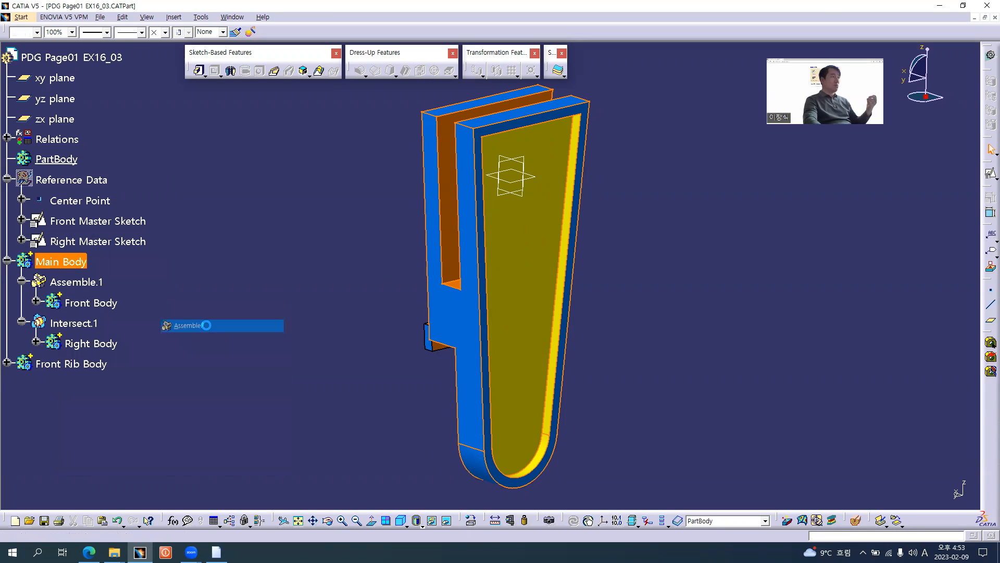
left_click(226, 186)
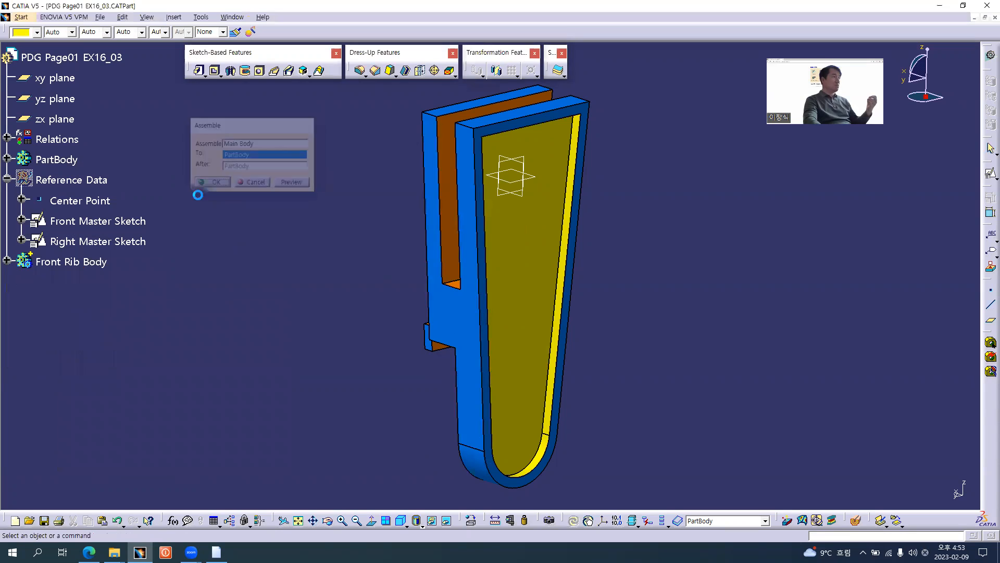
Assemble the Front Rib Body into the PartBody, after the assembled Main Body.
middle_click_drag(342, 329, 234, 267)
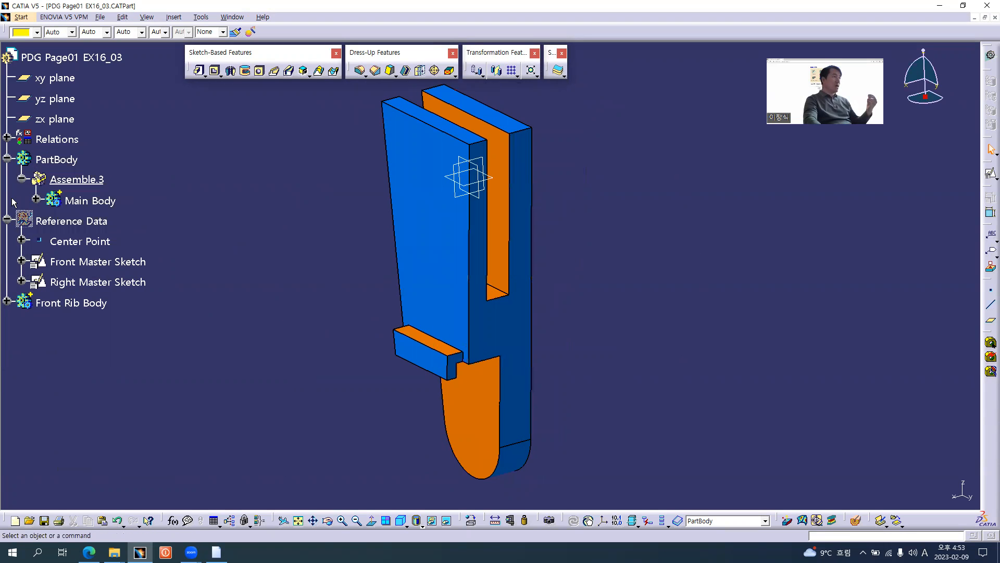
middle_click_drag(430, 283, 432, 302)
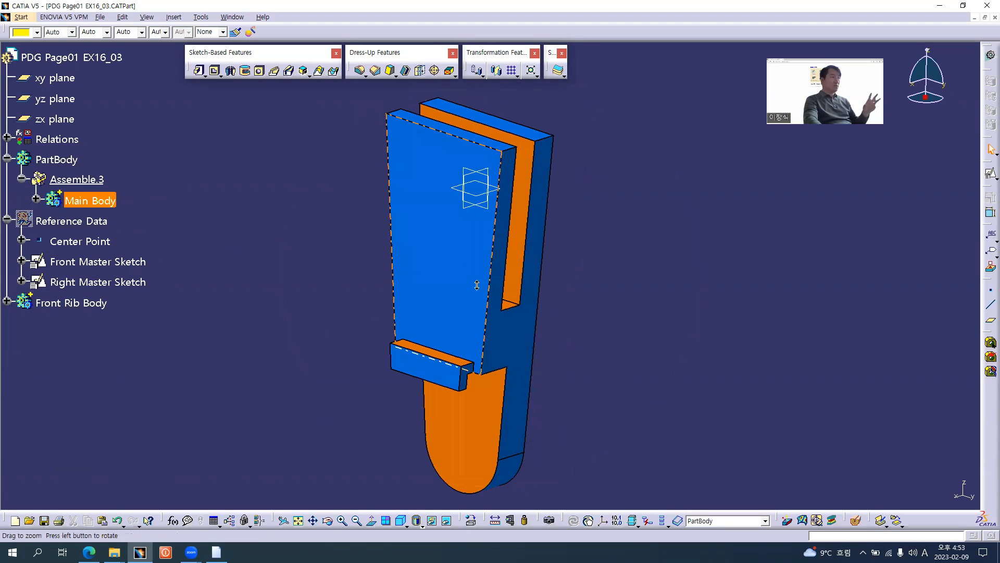
right_click(76, 306)
mouse_move(151, 509)
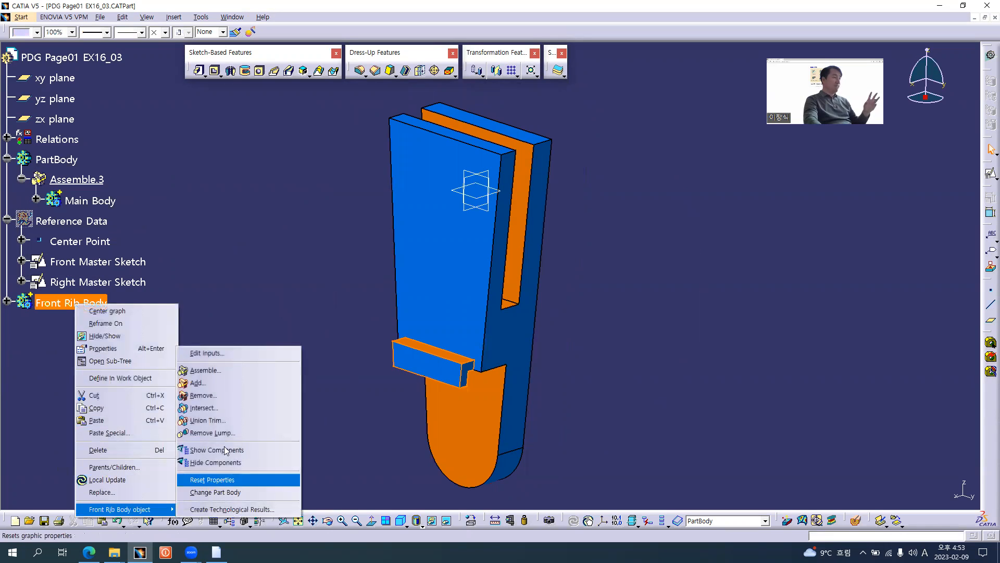
left_click(223, 371)
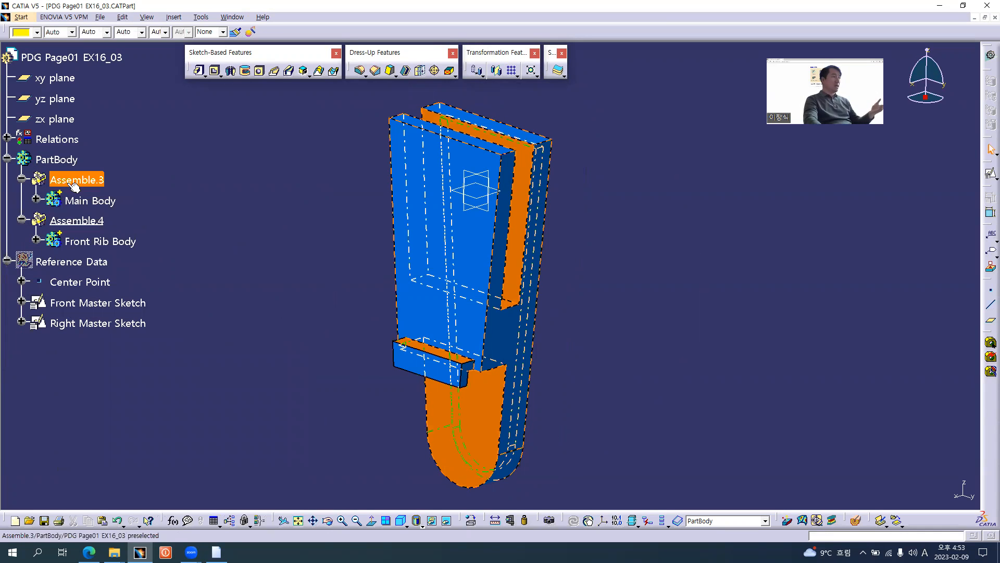
middle_click_drag(515, 339, 431, 311)
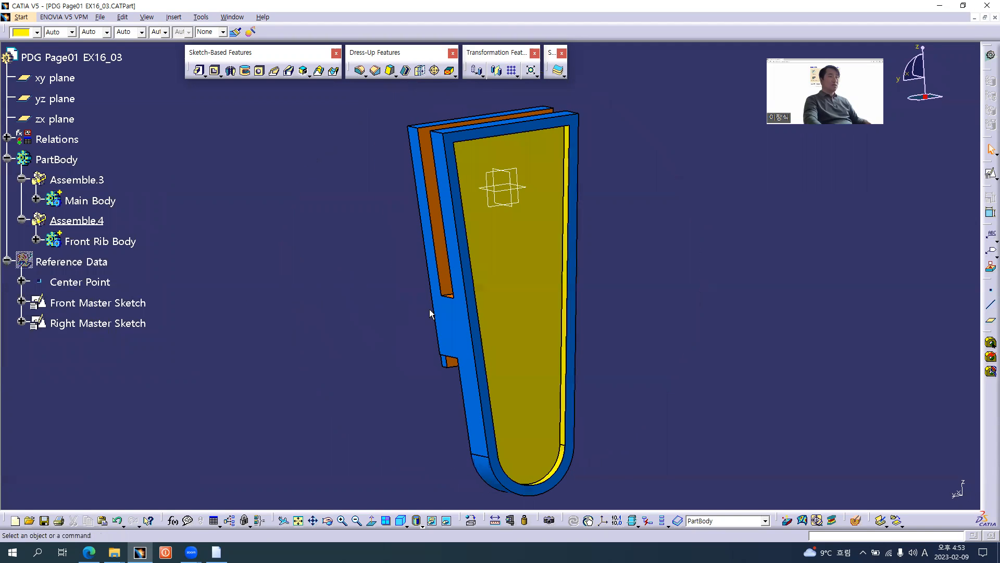
middle_click_drag(565, 340, 564, 375)
middle_click_drag(449, 302, 446, 282)
left_click(314, 303)
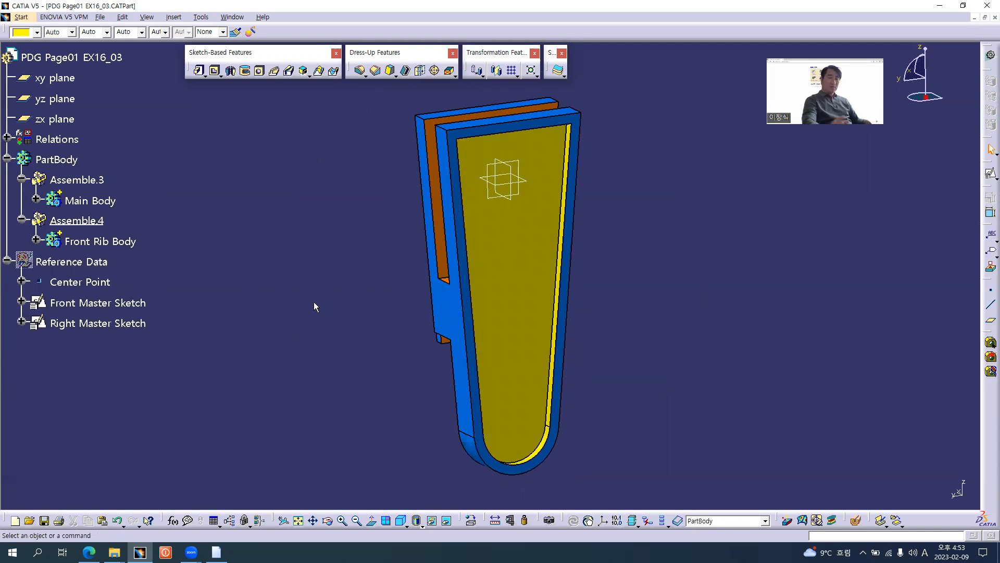